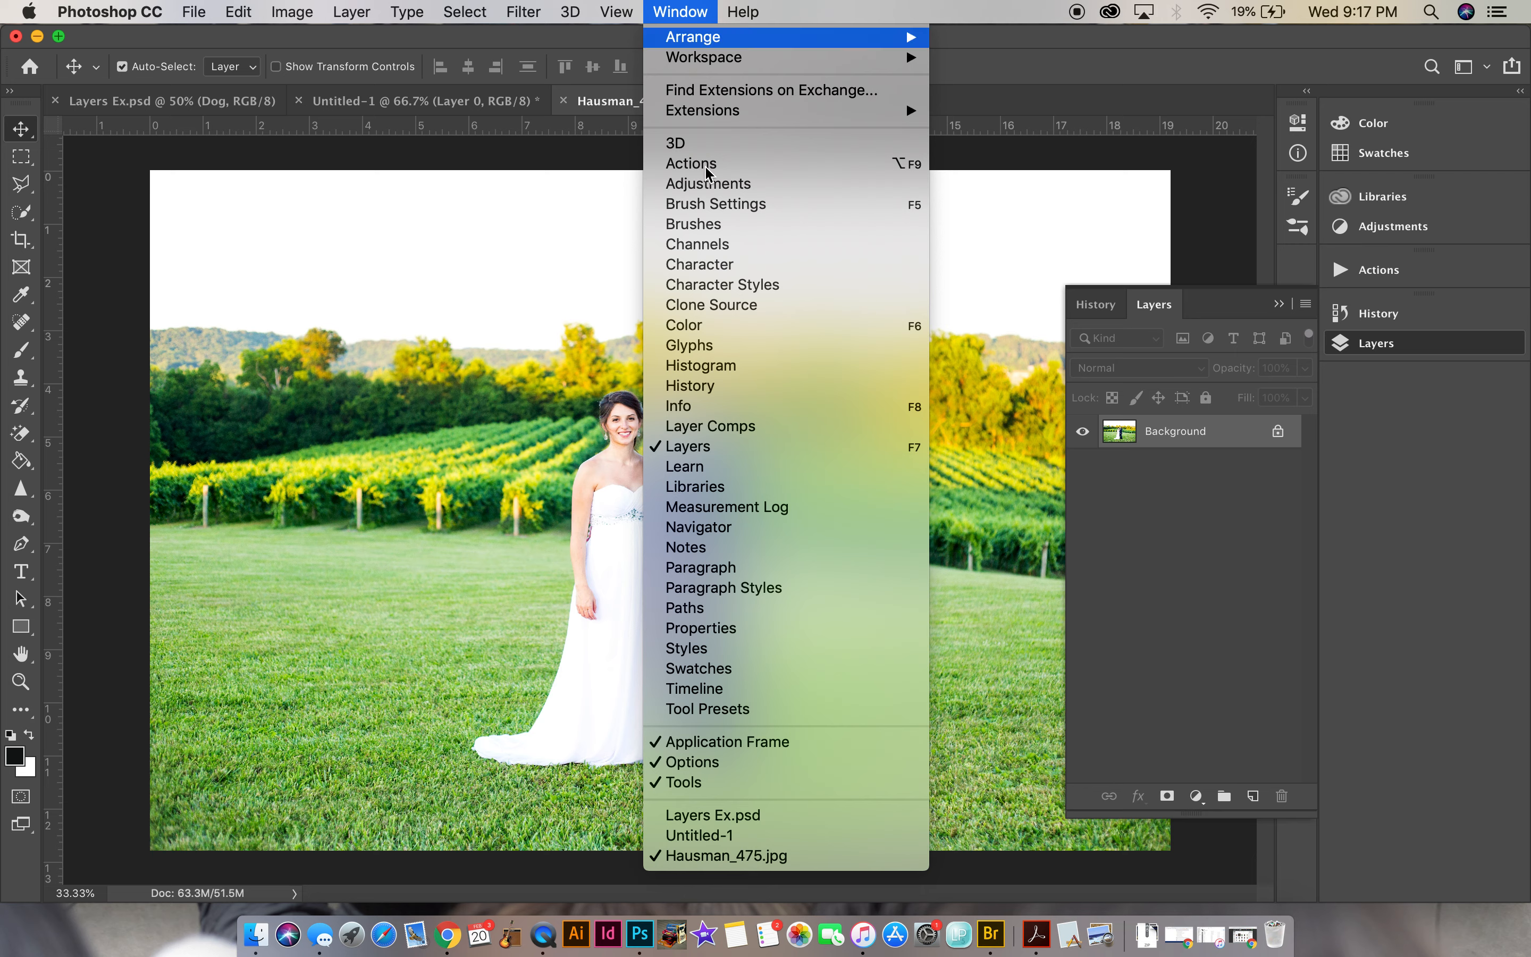
- Unlock the wedding photo's Background layer to convert it into a regular layer, leaving its layer style unchanged
click(1351, 356)
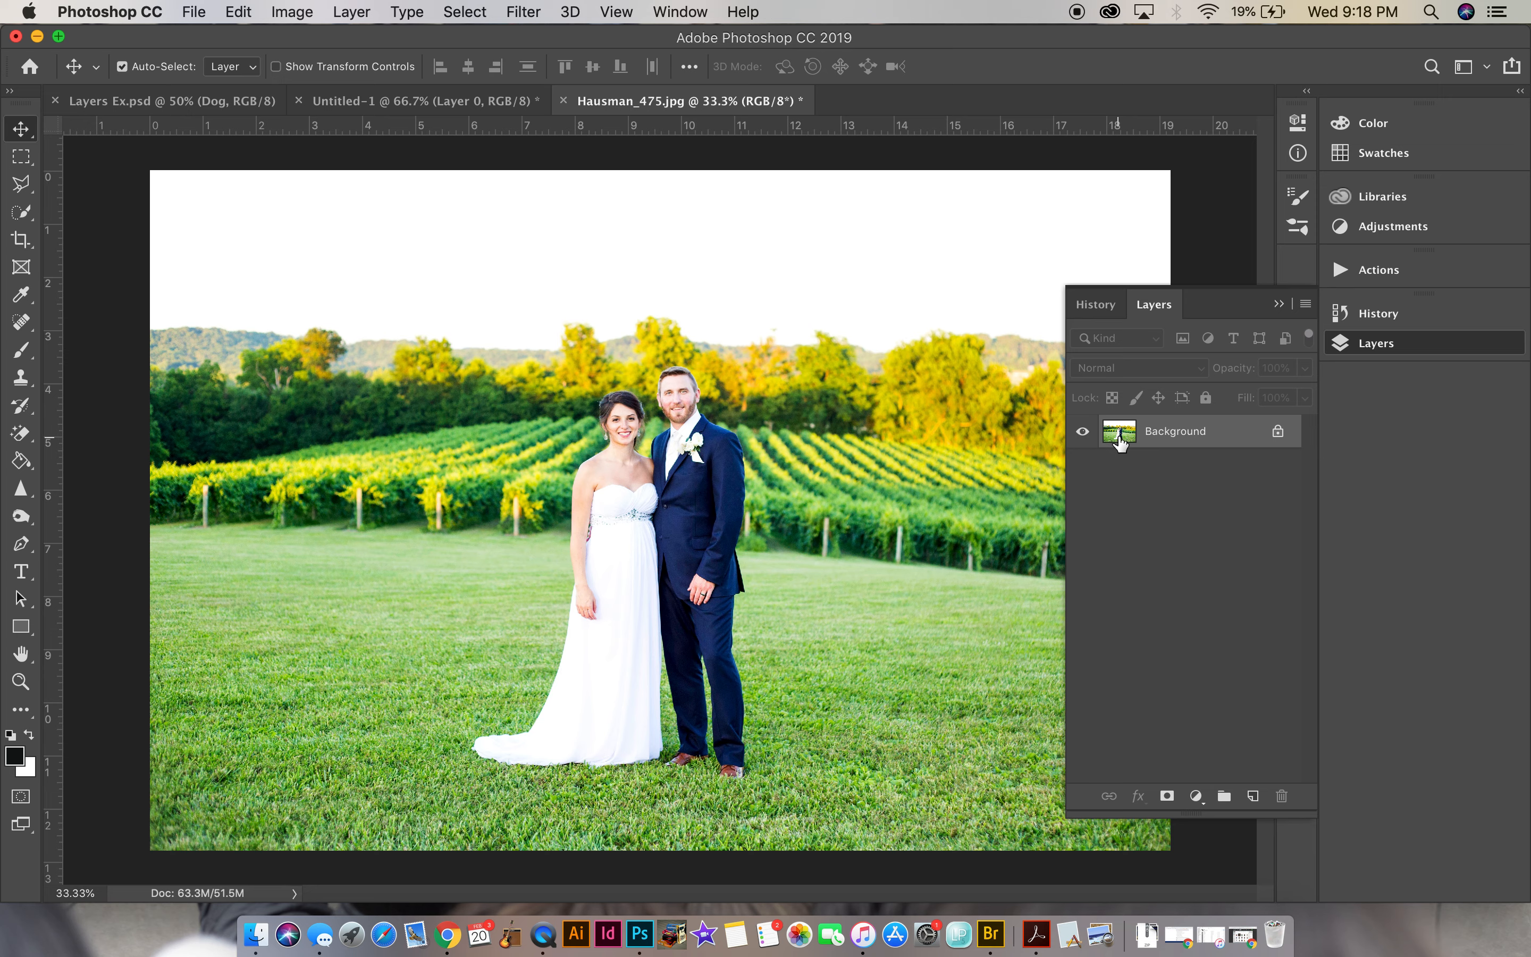
click(1278, 436)
double_click(1277, 438)
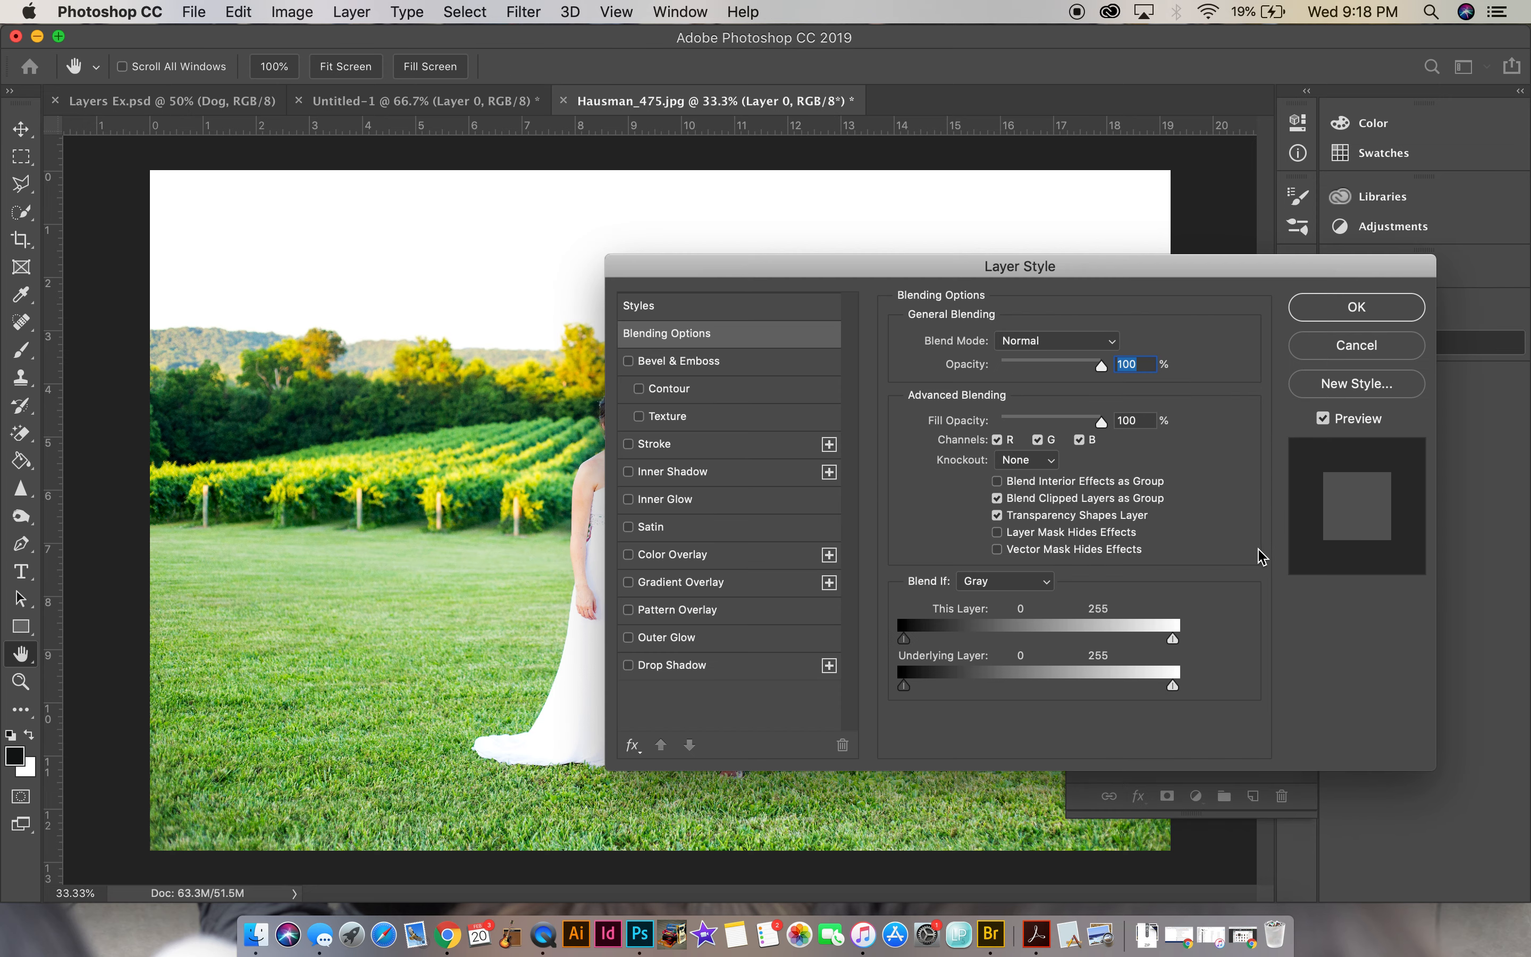
click(1348, 345)
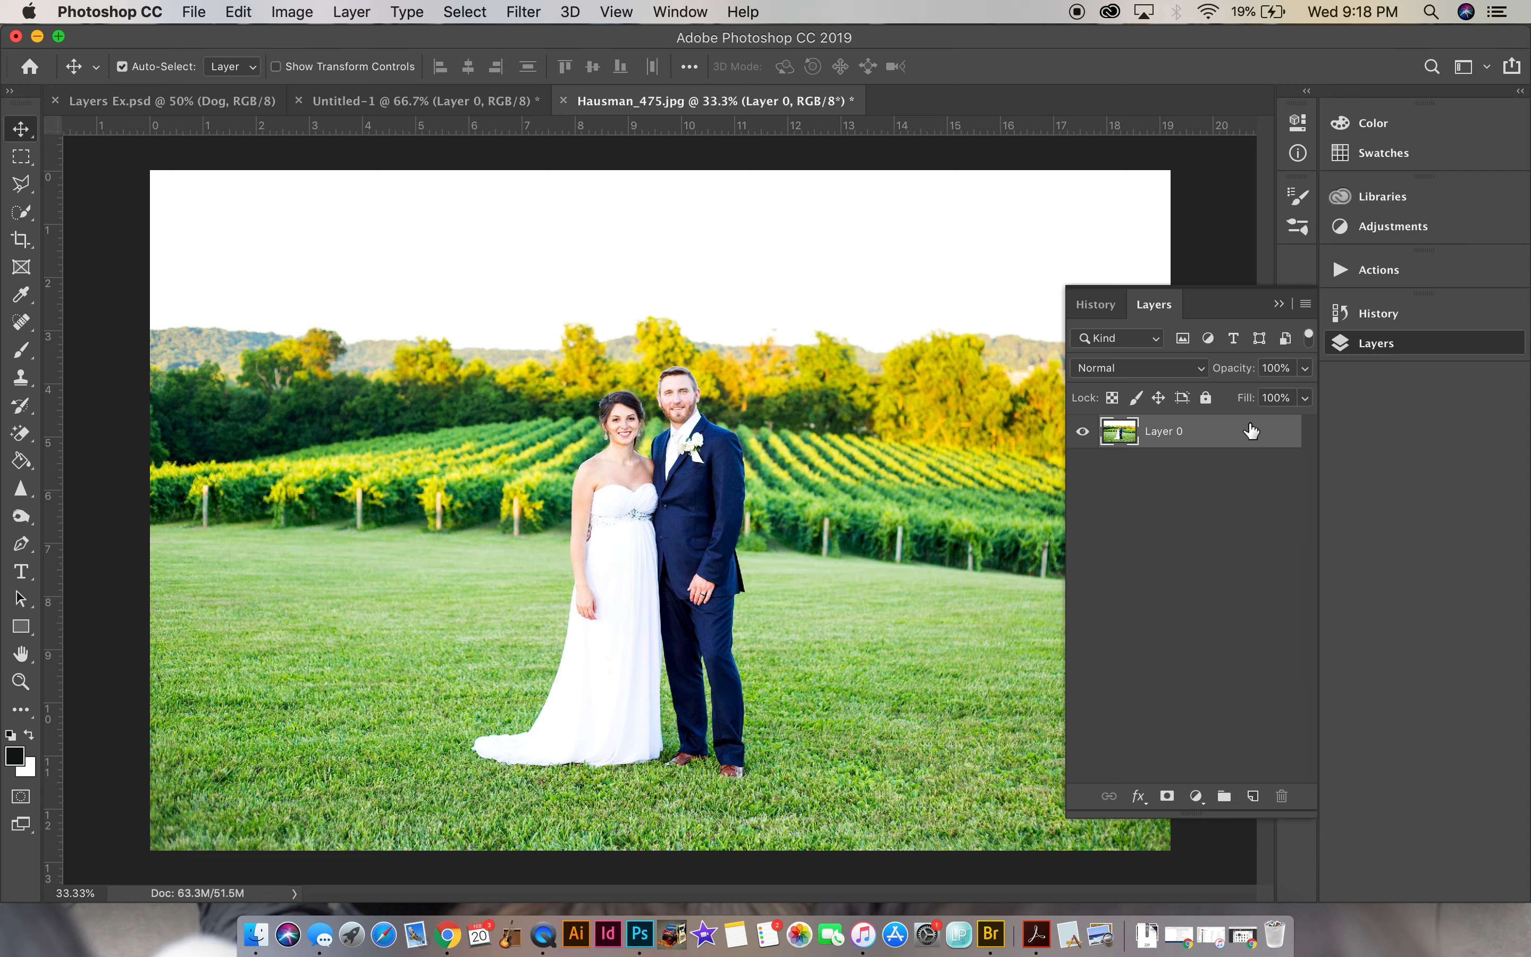
- Toggle the visibility of the wedding photo's only layer off and on several times, leaving it visible
click(1088, 435)
click(1088, 434)
click(1087, 435)
click(1086, 436)
click(1085, 436)
click(1086, 436)
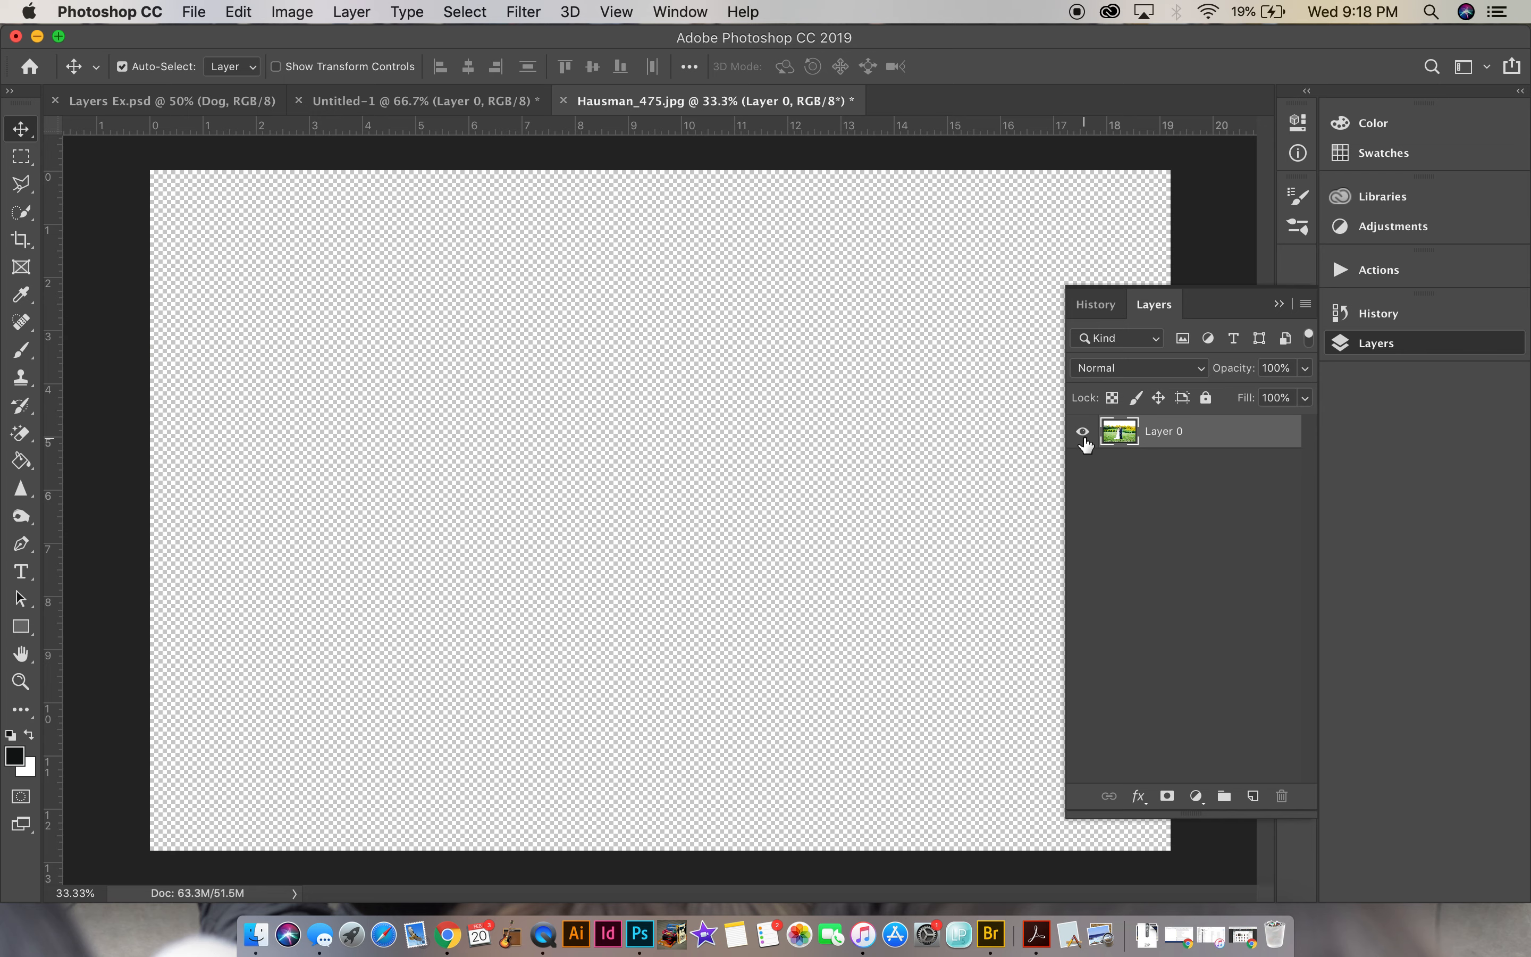
click(1086, 438)
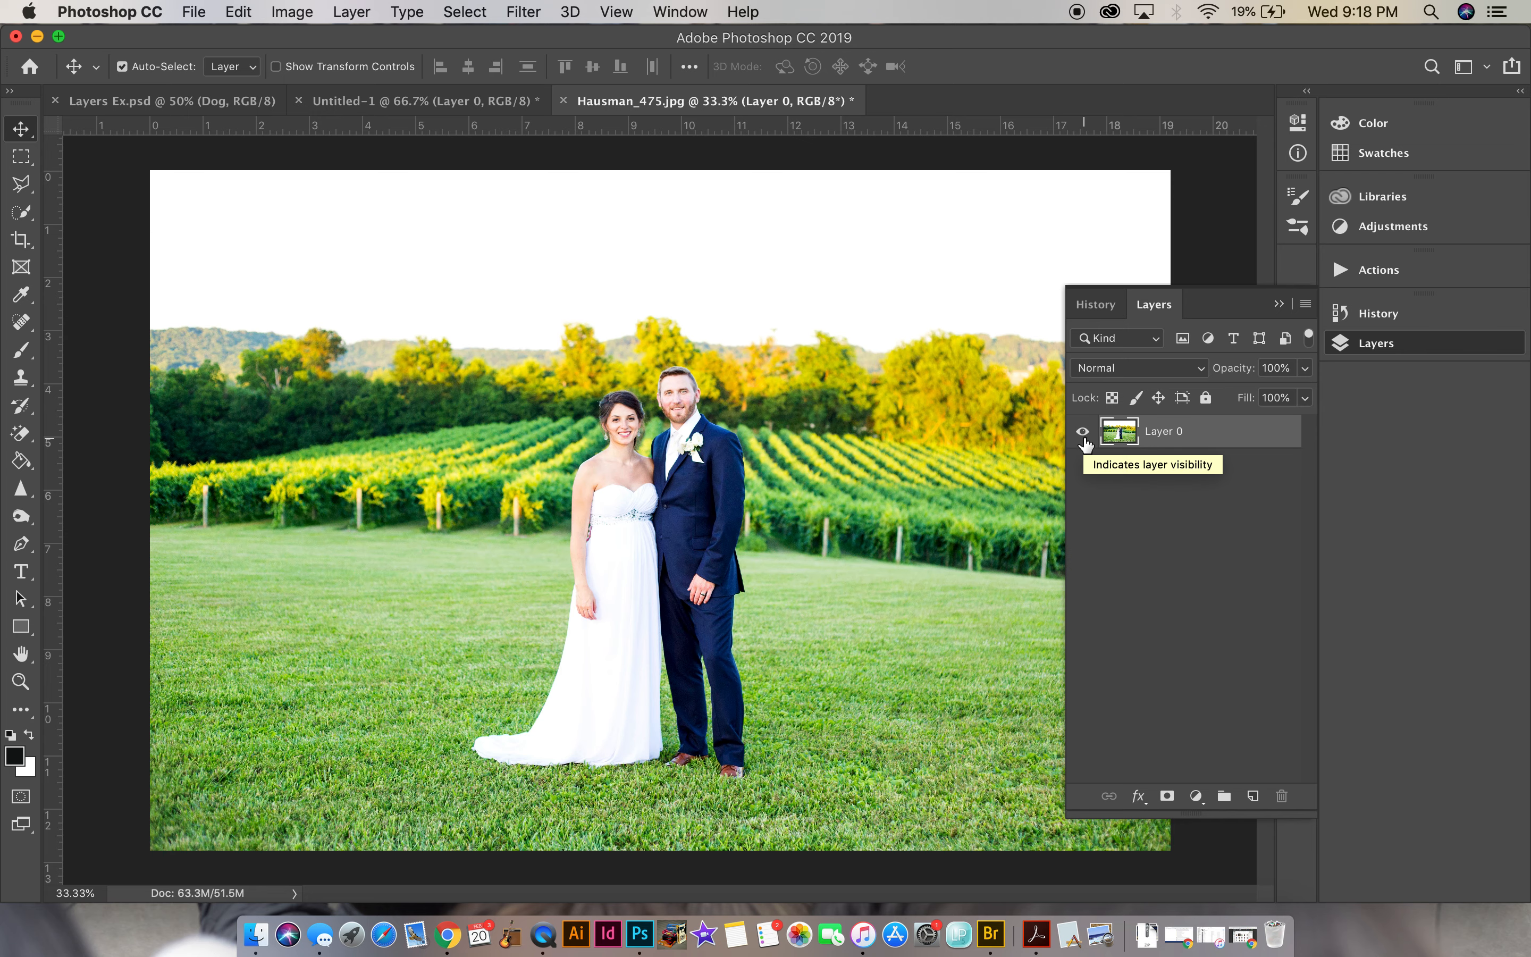
- View the Untitled-1 dog document and the wedding photo in turn, and display the layer list of Layers Ex.psd
click(412, 101)
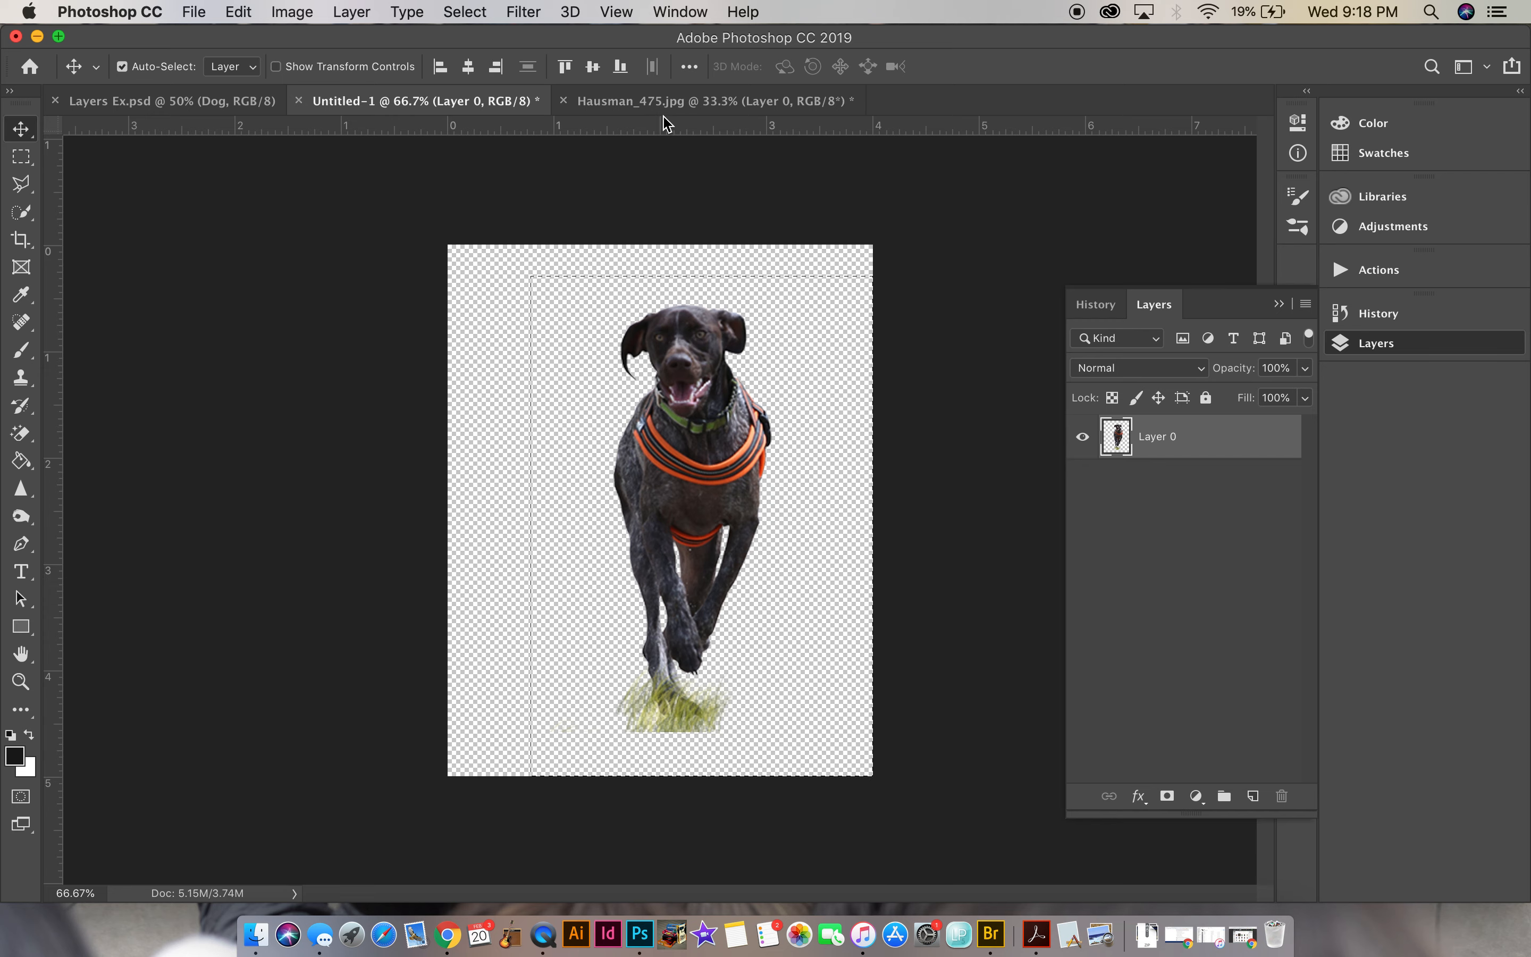
click(669, 103)
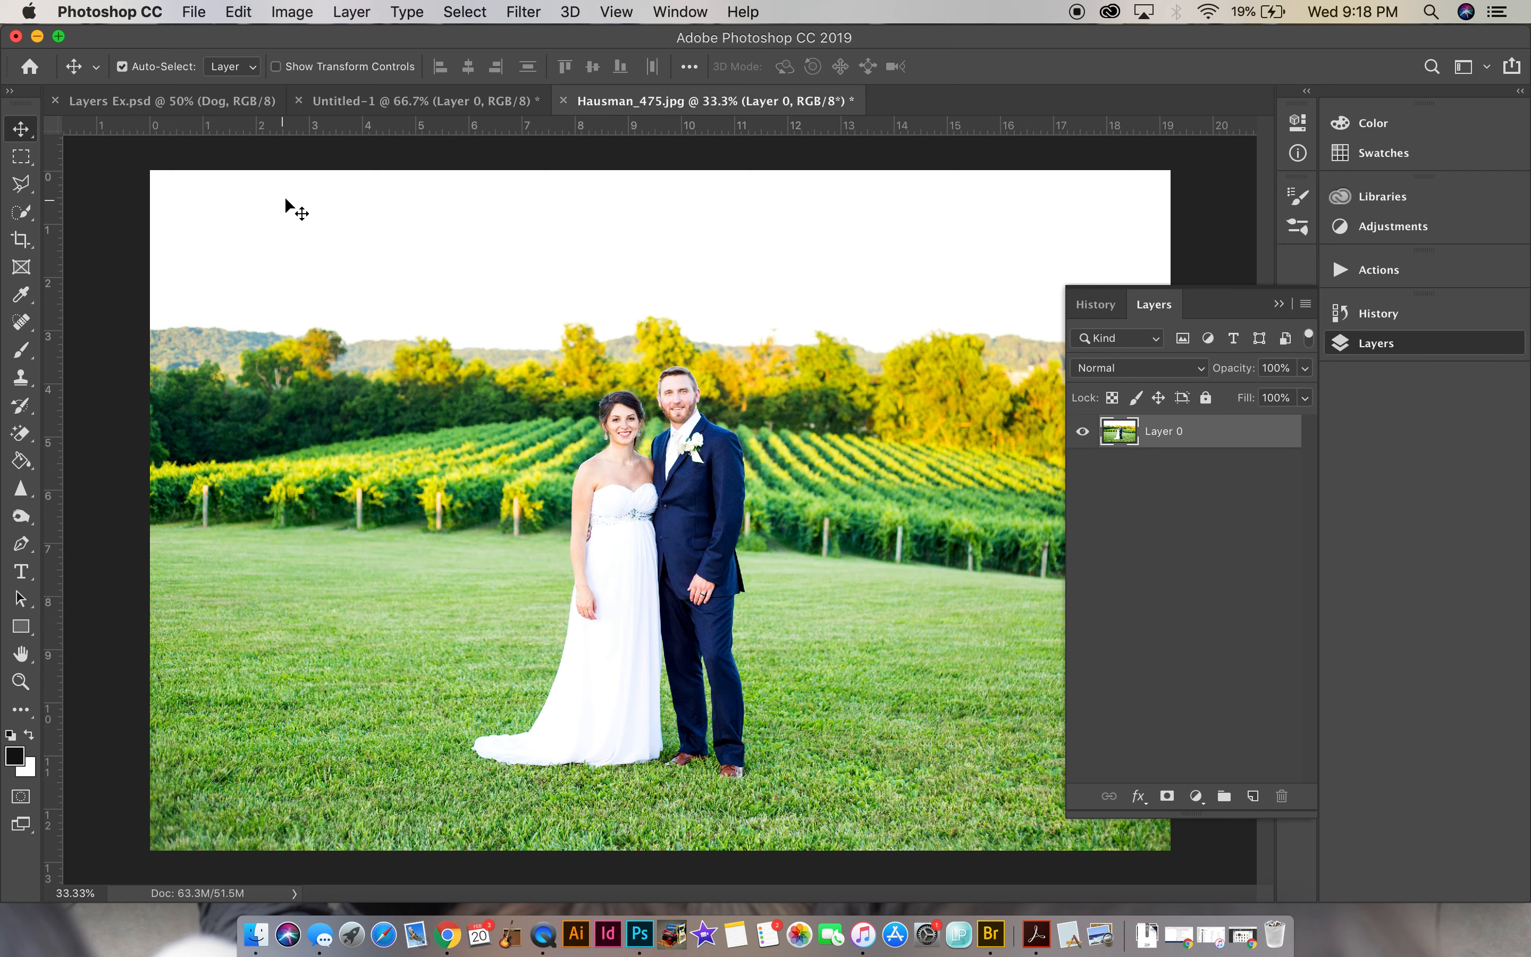
click(201, 107)
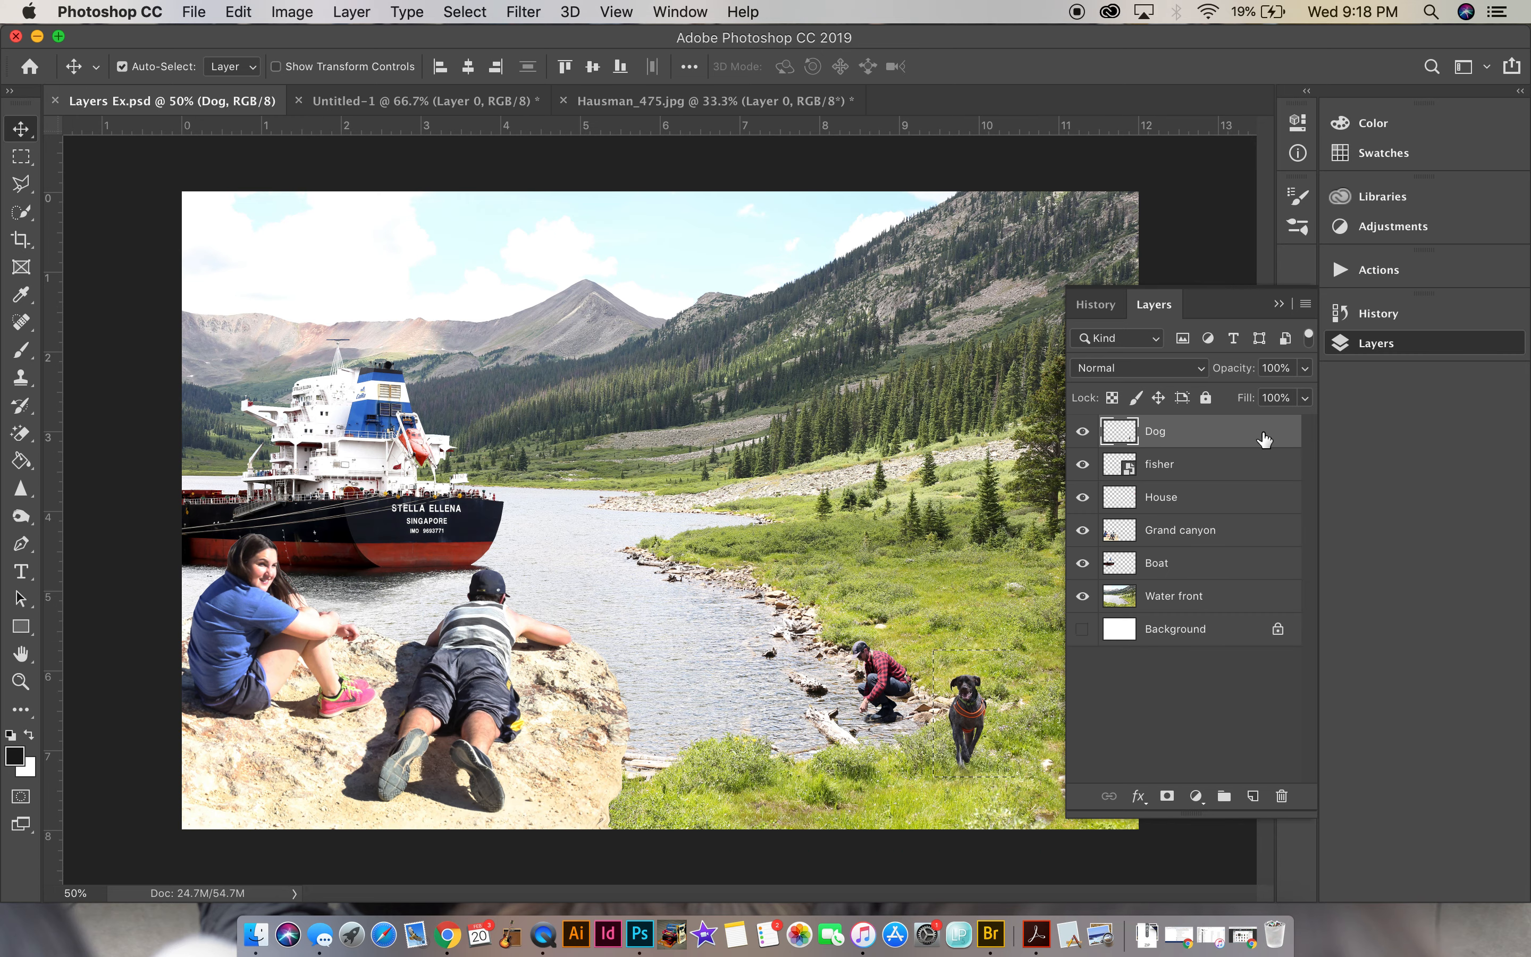
click(1279, 304)
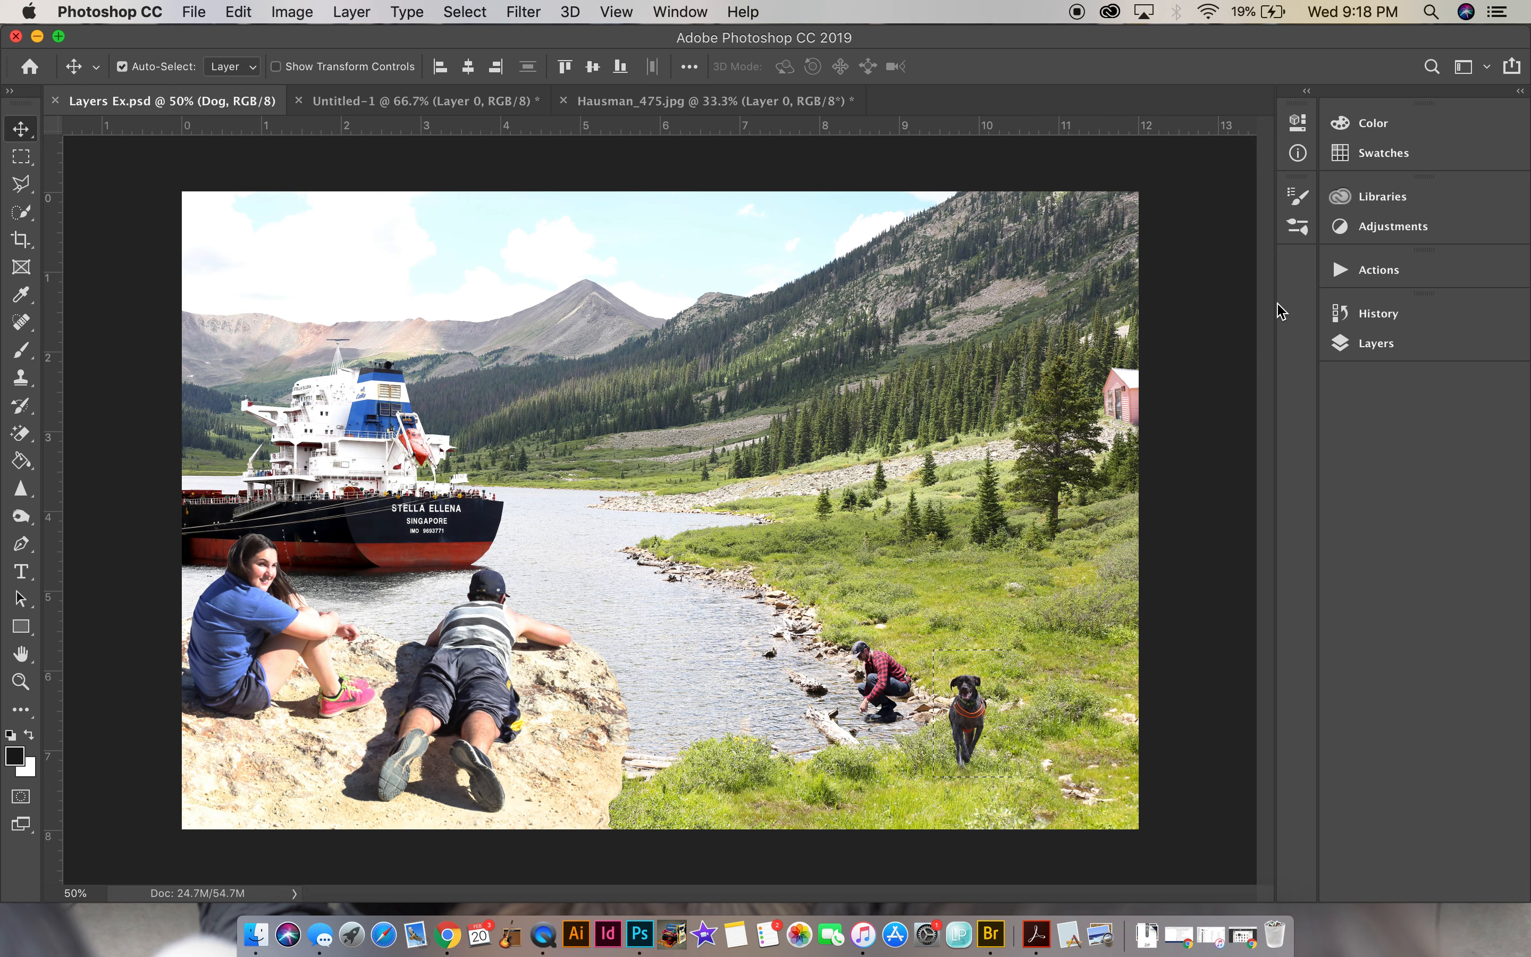
click(1367, 349)
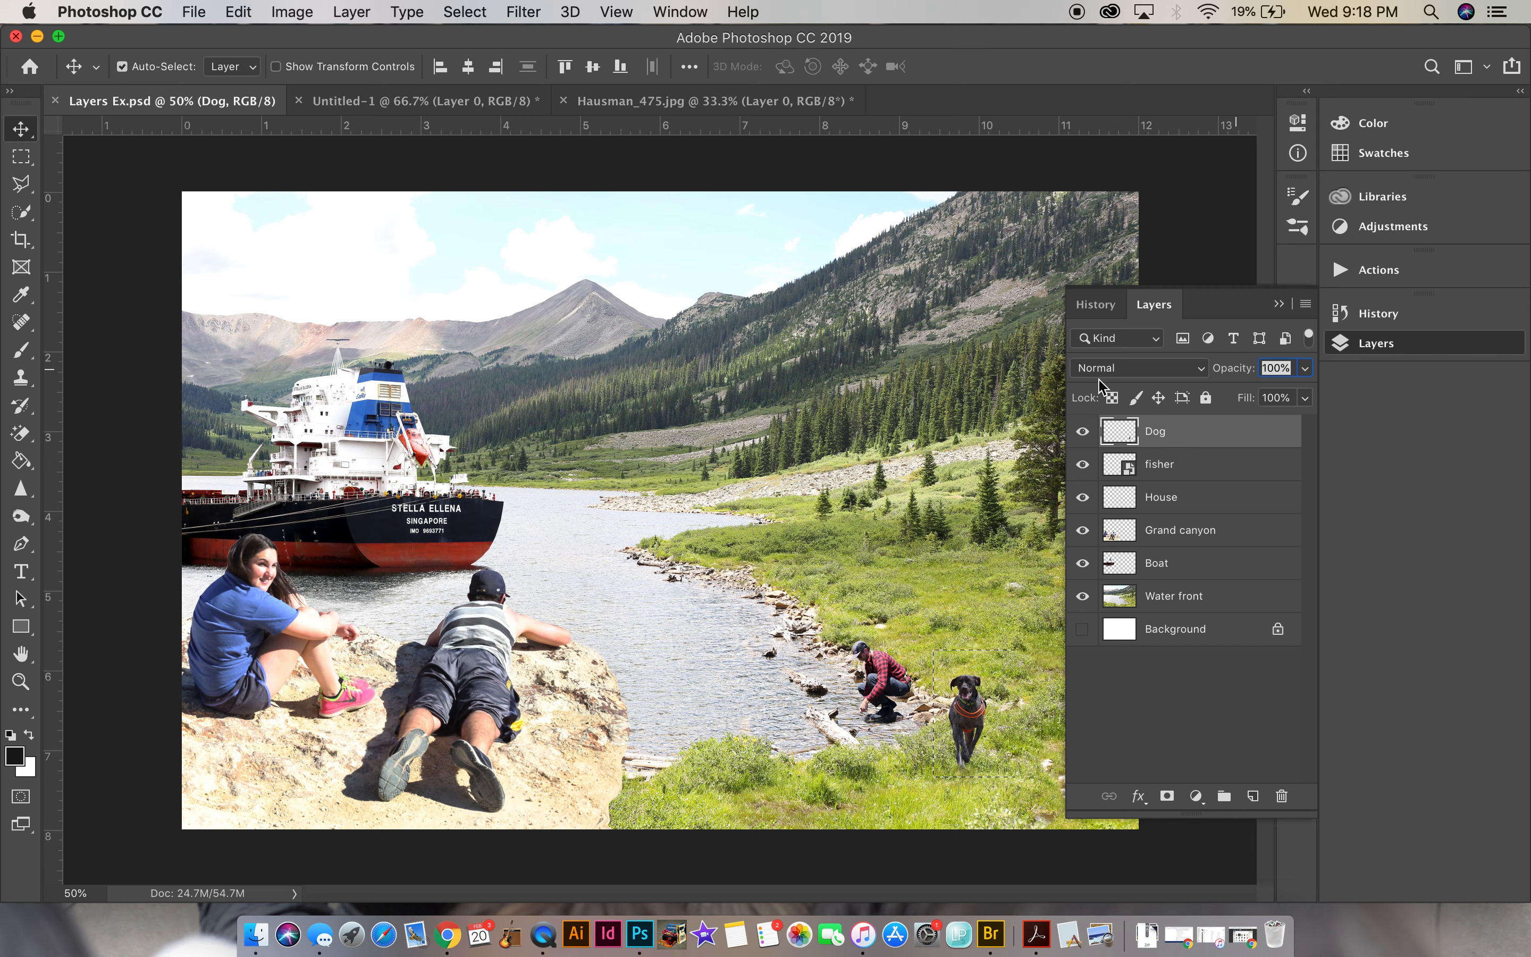
- Hide the Dog, fisher, House, Grand canyon and Boat layers in Layers Ex.psd
click(1082, 431)
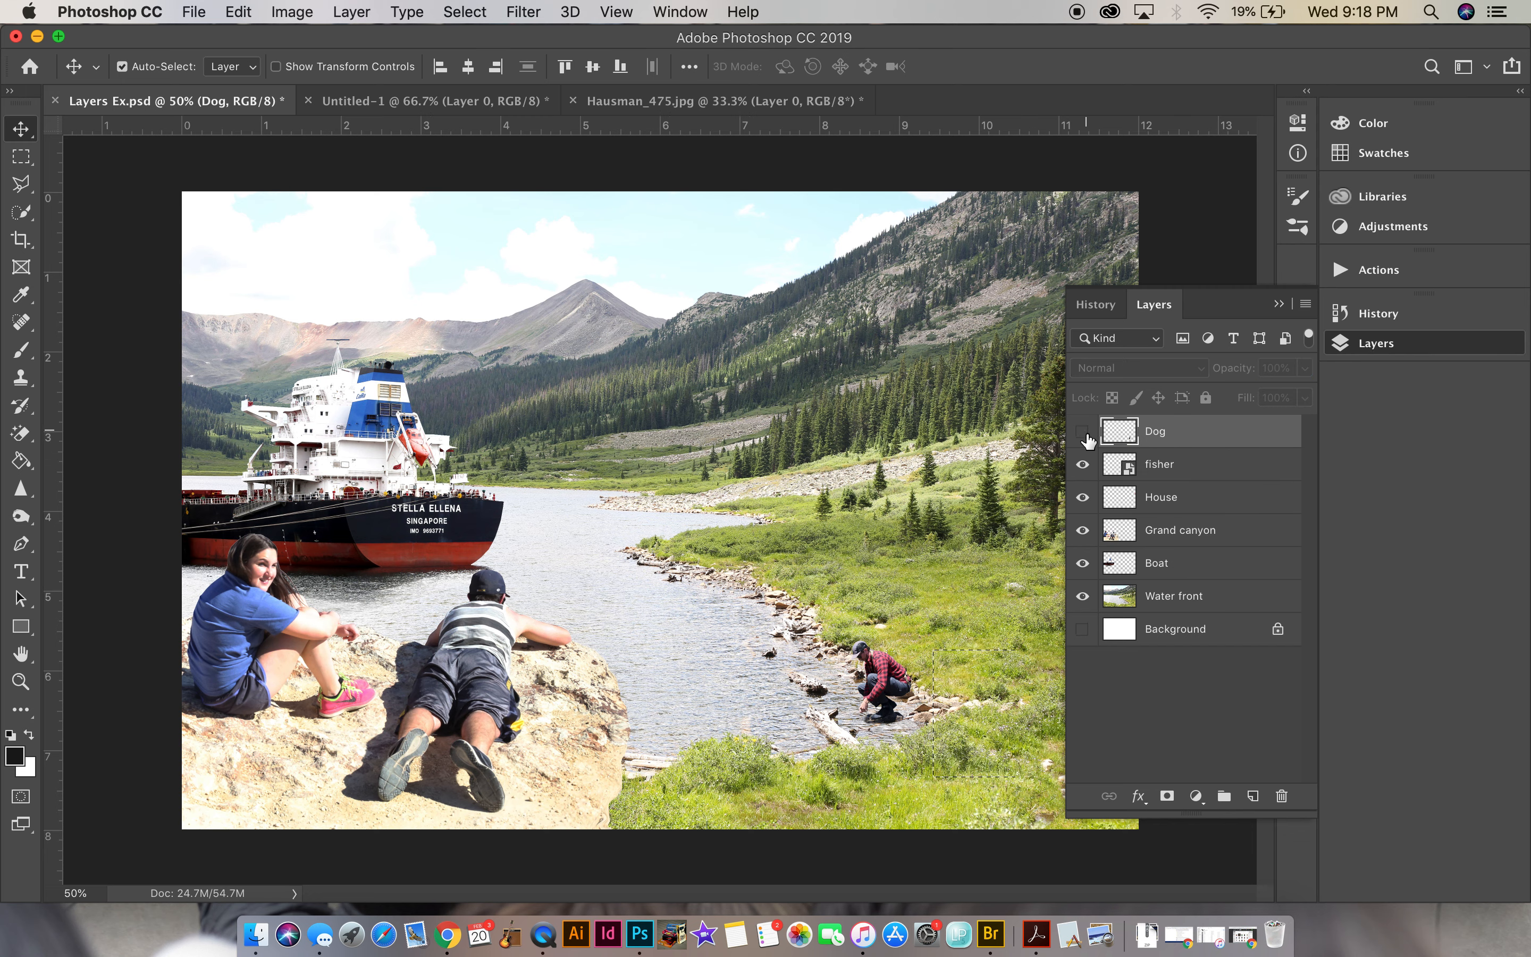
click(1083, 465)
click(1082, 497)
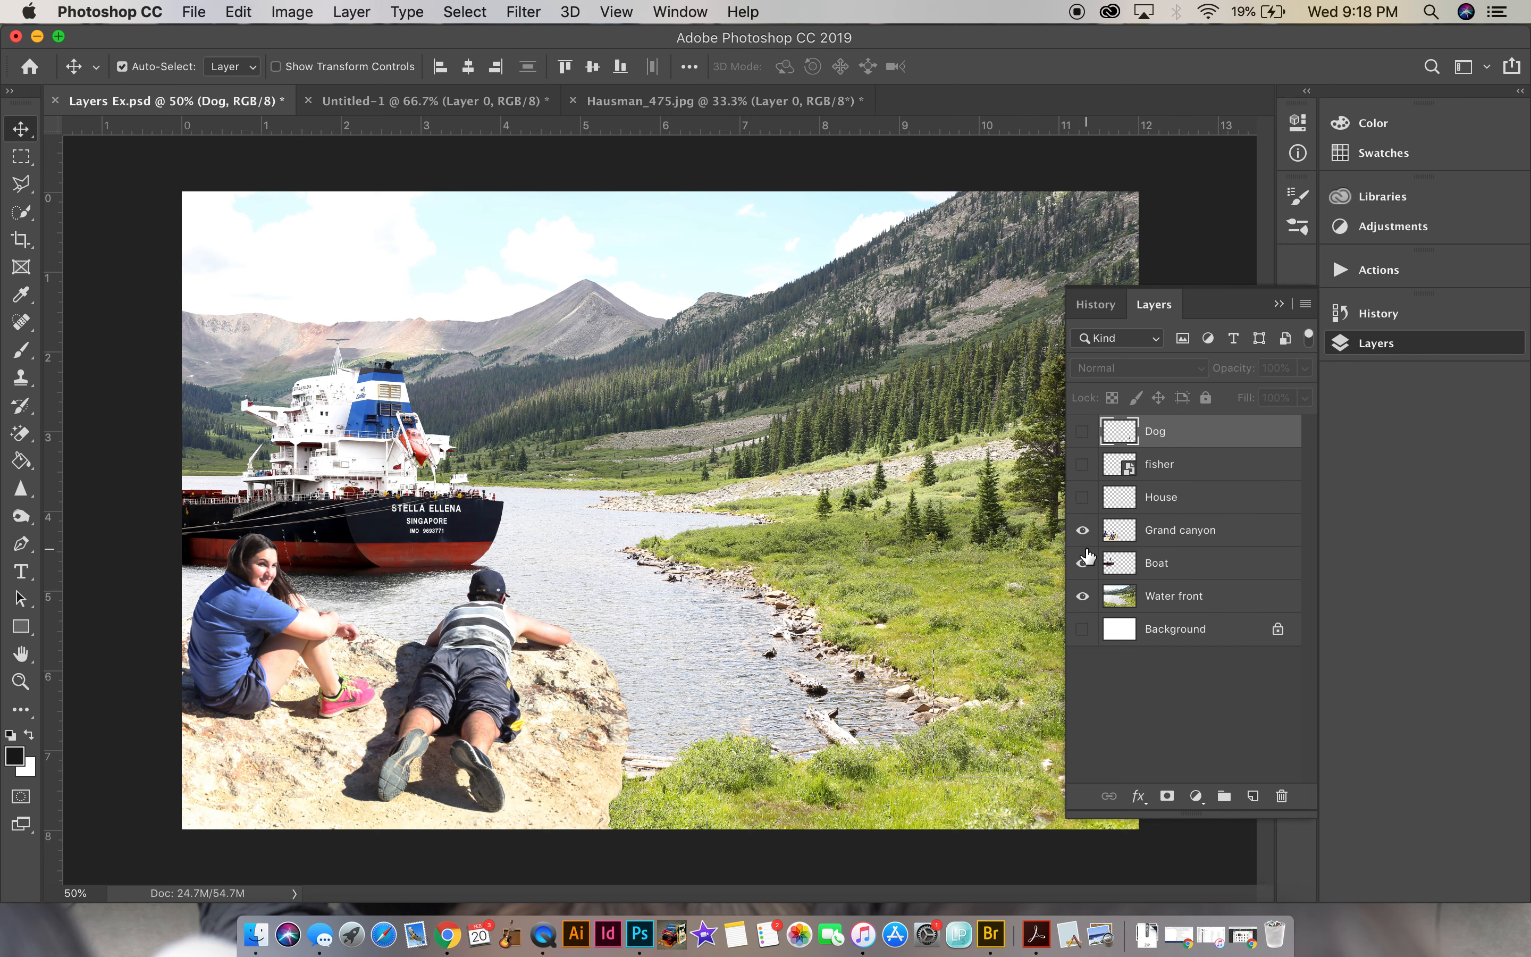
click(1083, 529)
click(1083, 562)
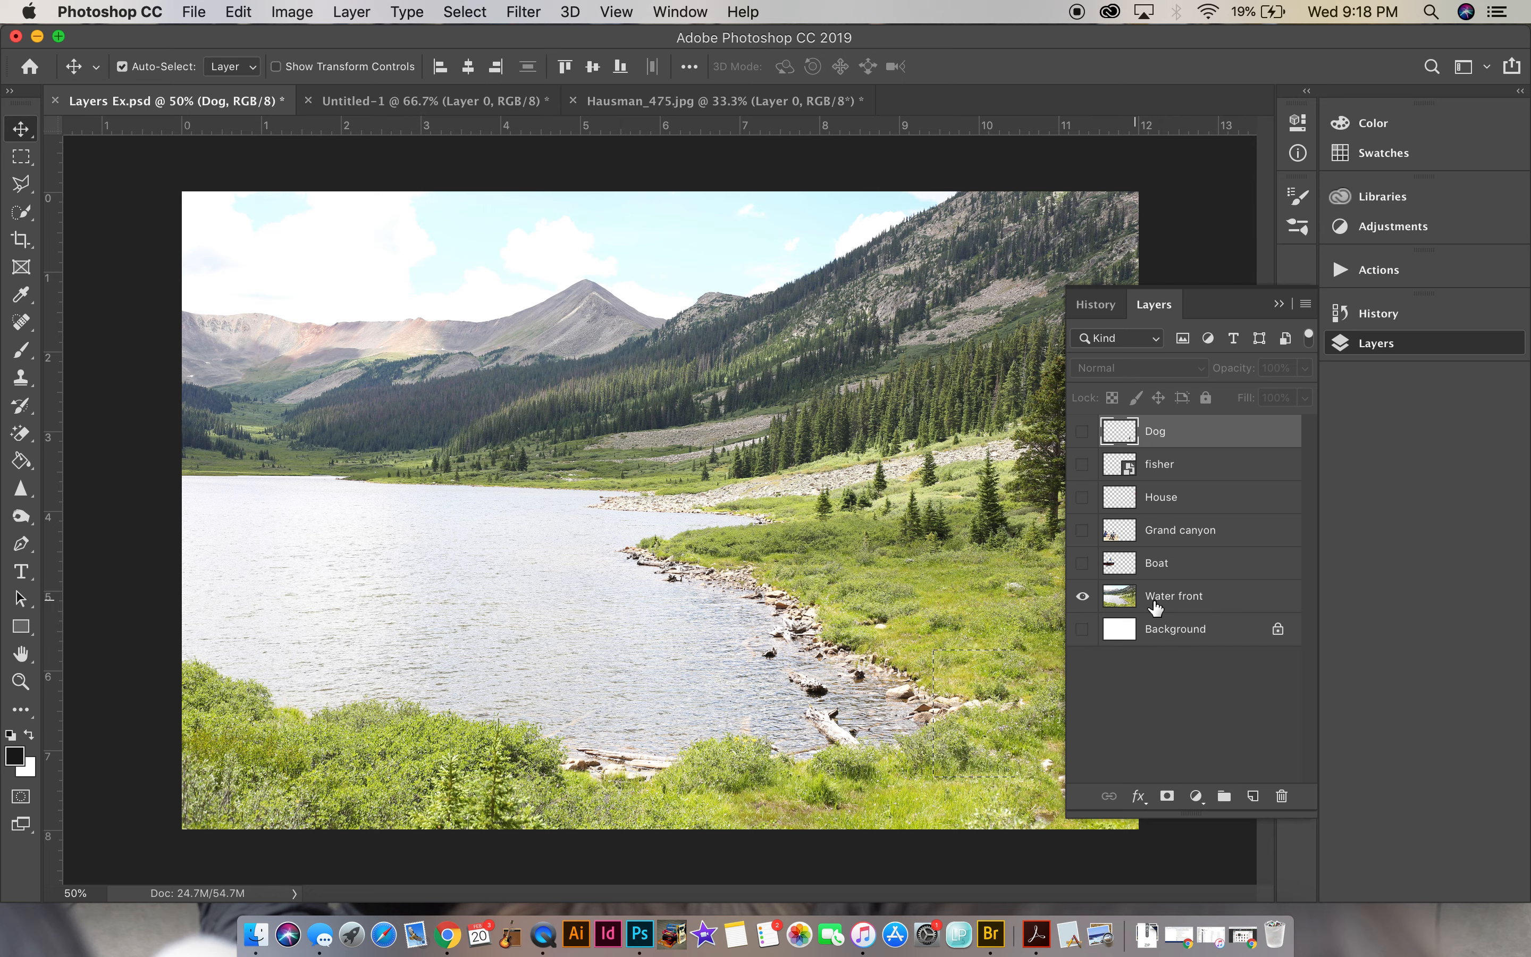
- Toggle the Water front layer off and on, and show the Boat, Grand canyon, House, fisher and Dog layers again
click(1083, 596)
click(1083, 596)
click(1083, 562)
drag(1085, 537, 1084, 431)
click(1279, 305)
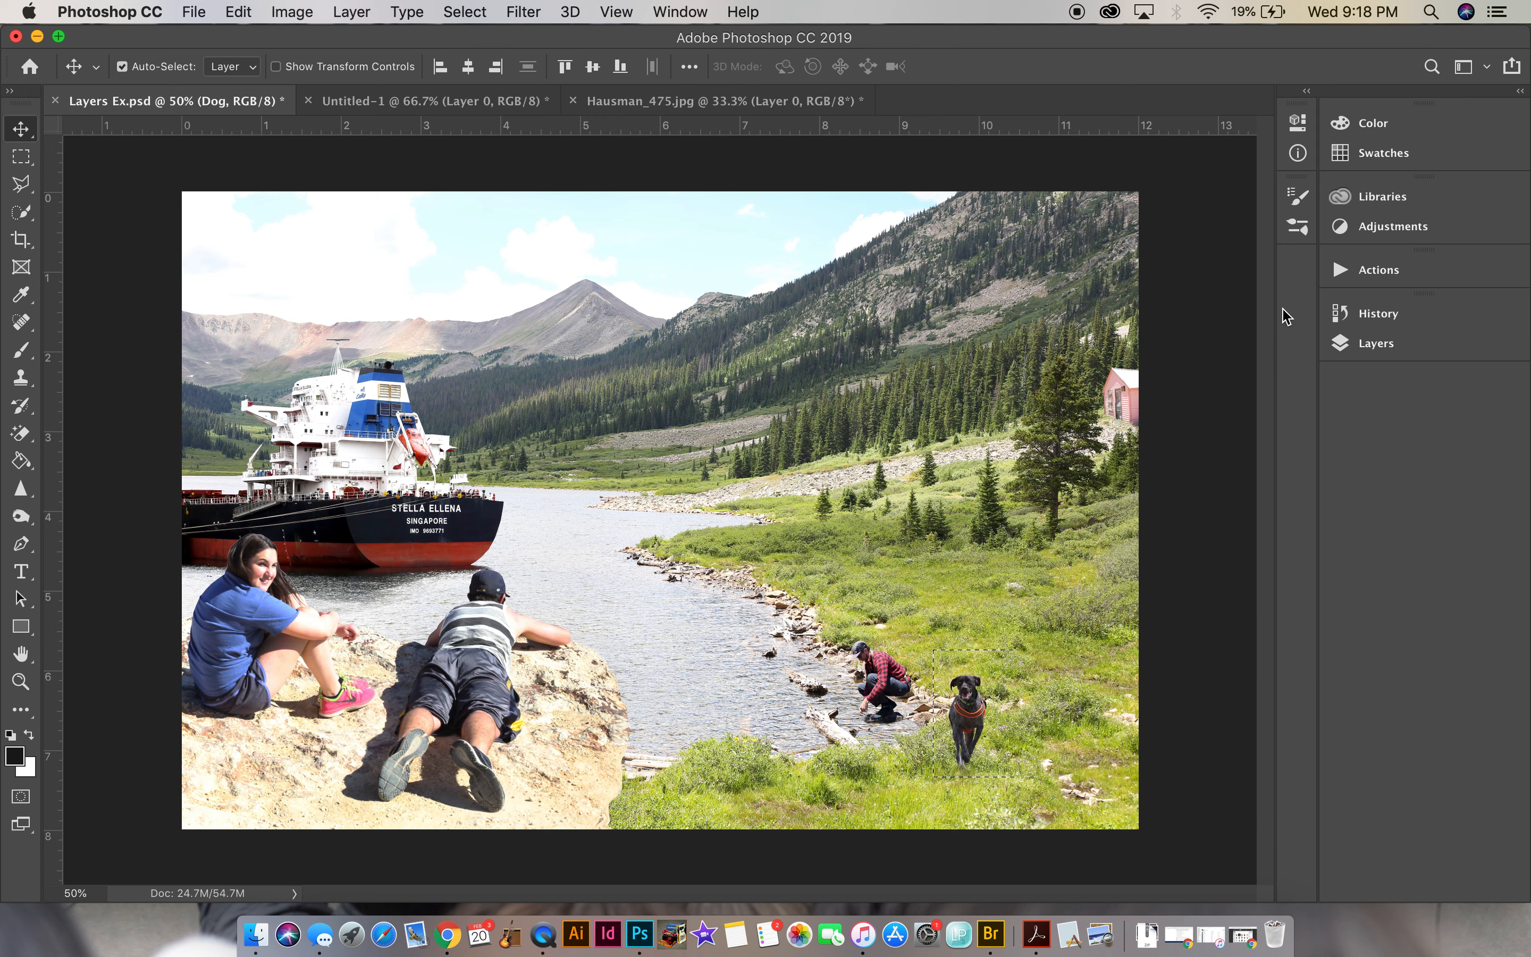
- Switch to Finder and preview source photos in the Desktop folder Photos to Edit, ending with the wedding photo, before returning to Photoshop
click(255, 934)
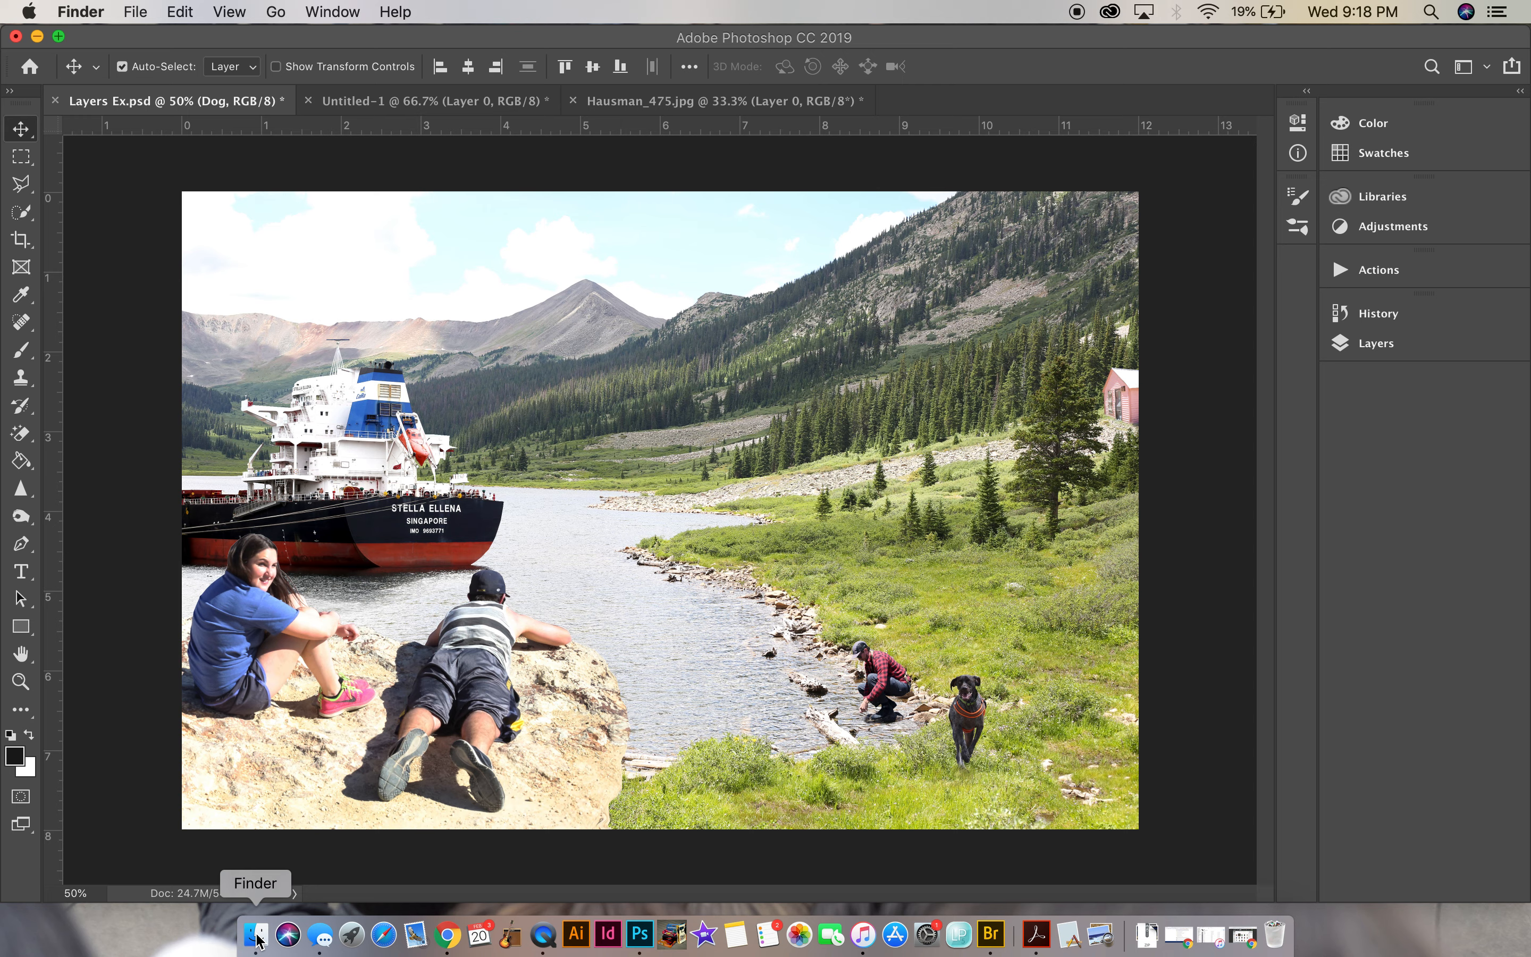
click(421, 335)
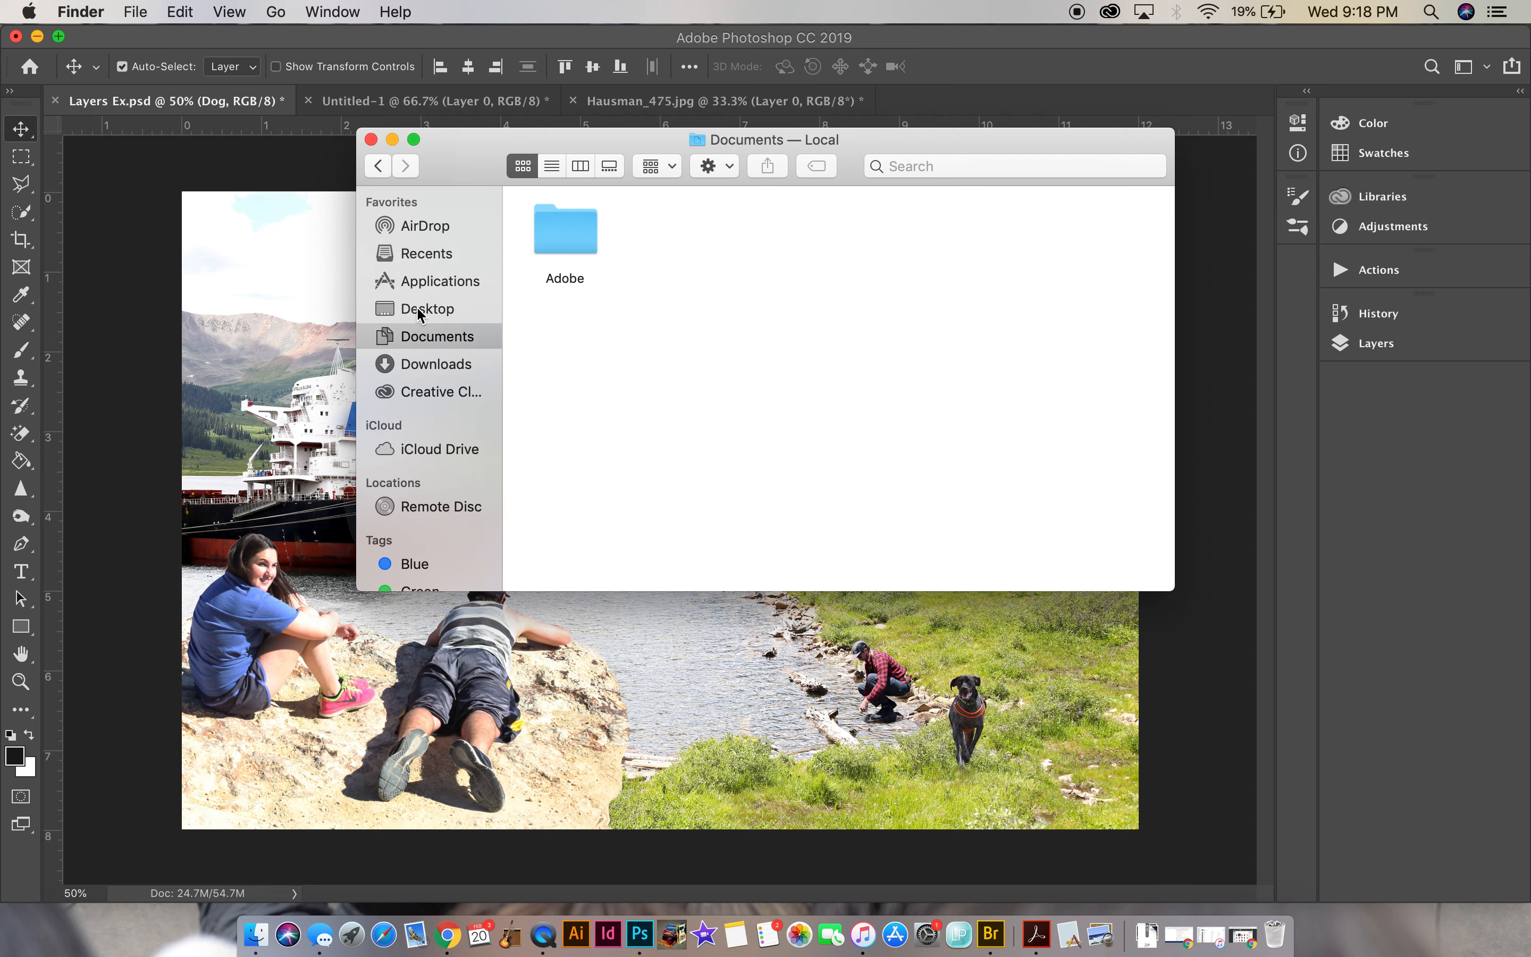
click(419, 310)
scroll(629, 579, down, 6)
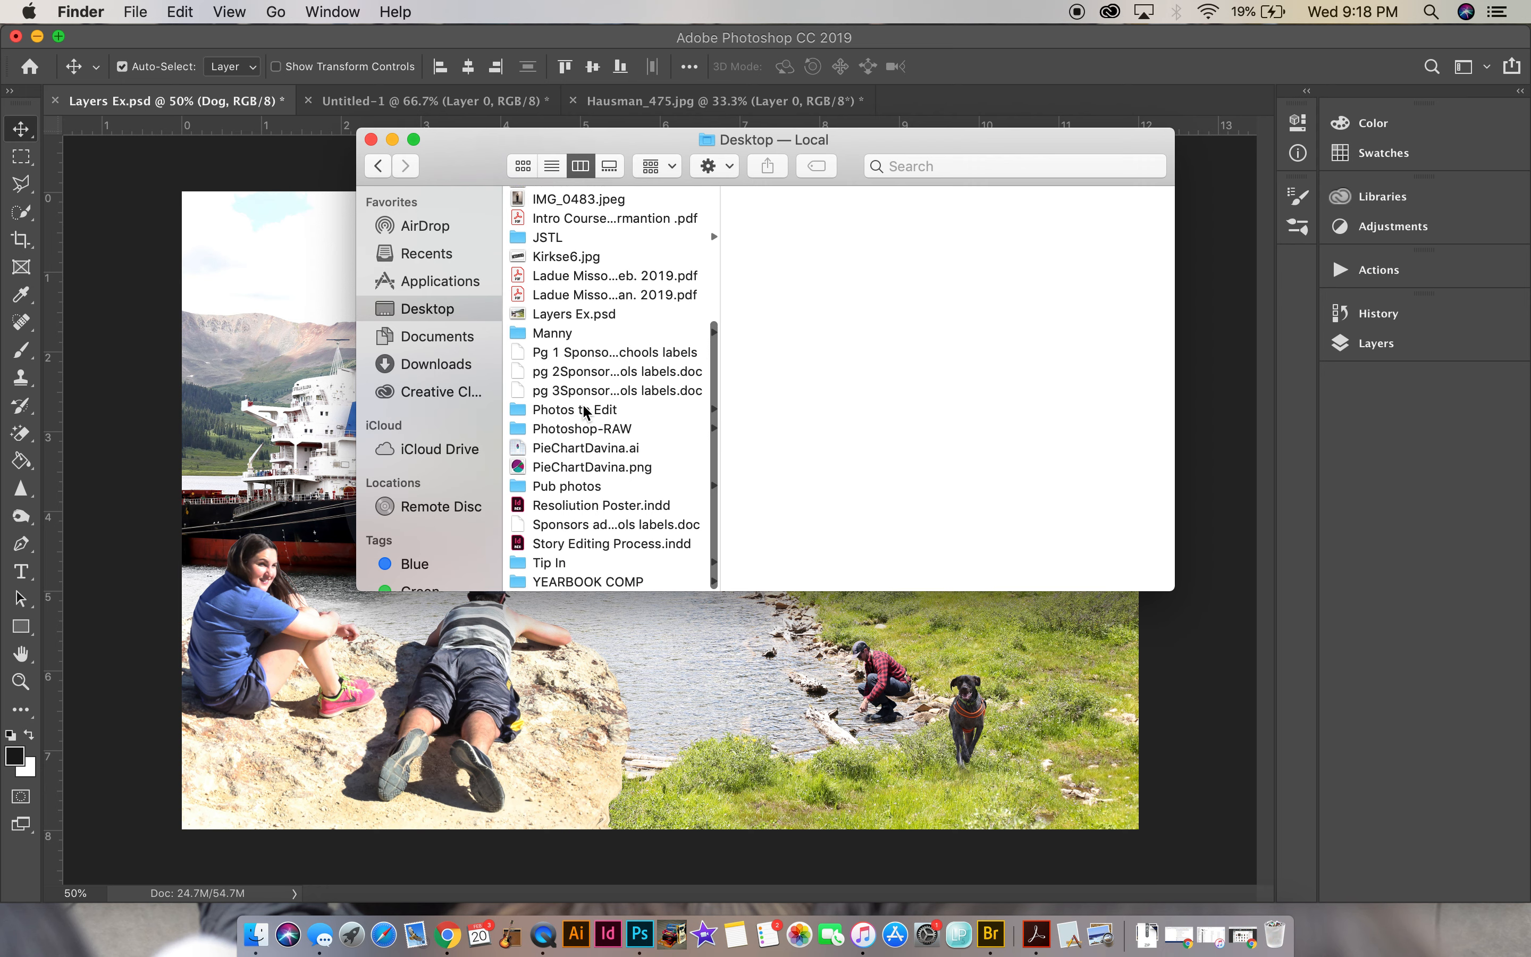
click(586, 409)
click(772, 311)
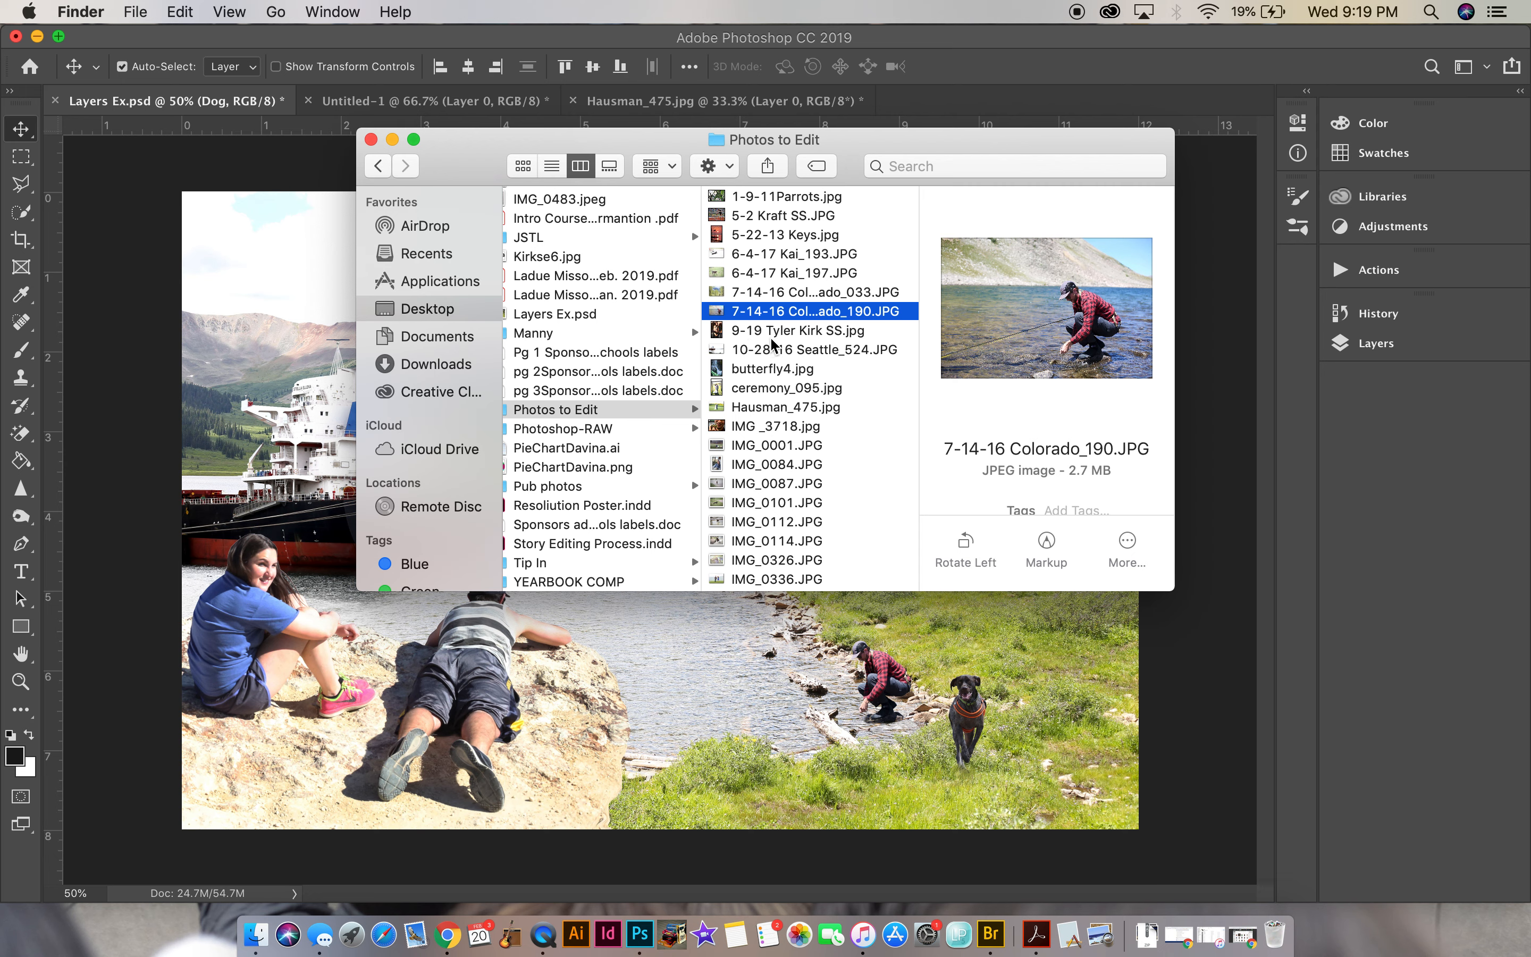
click(779, 389)
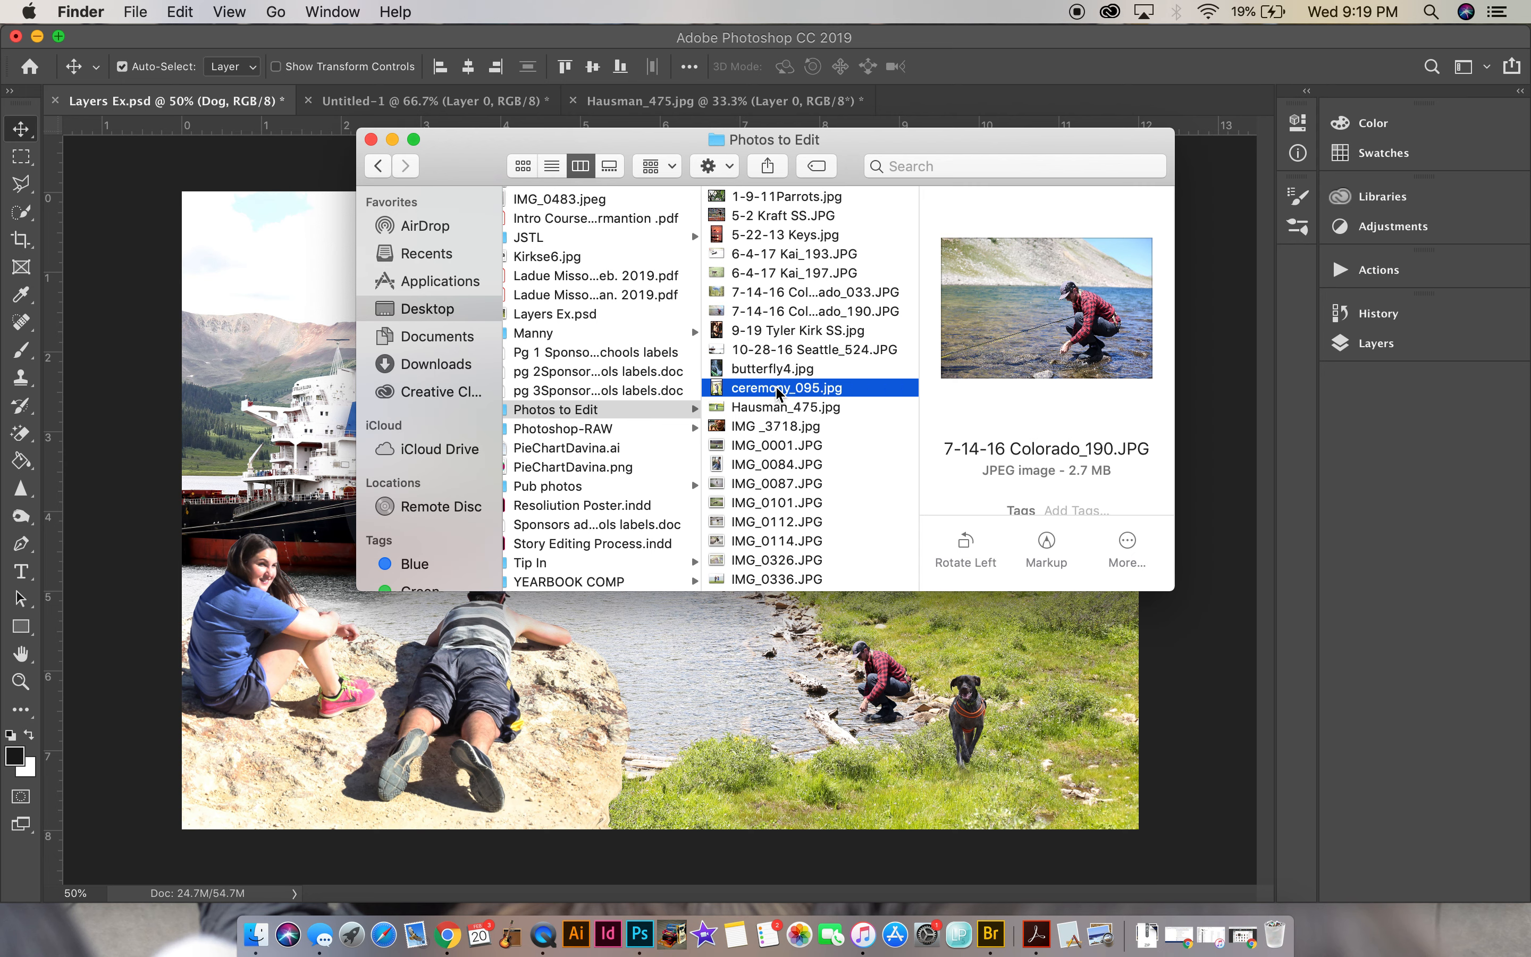
click(778, 412)
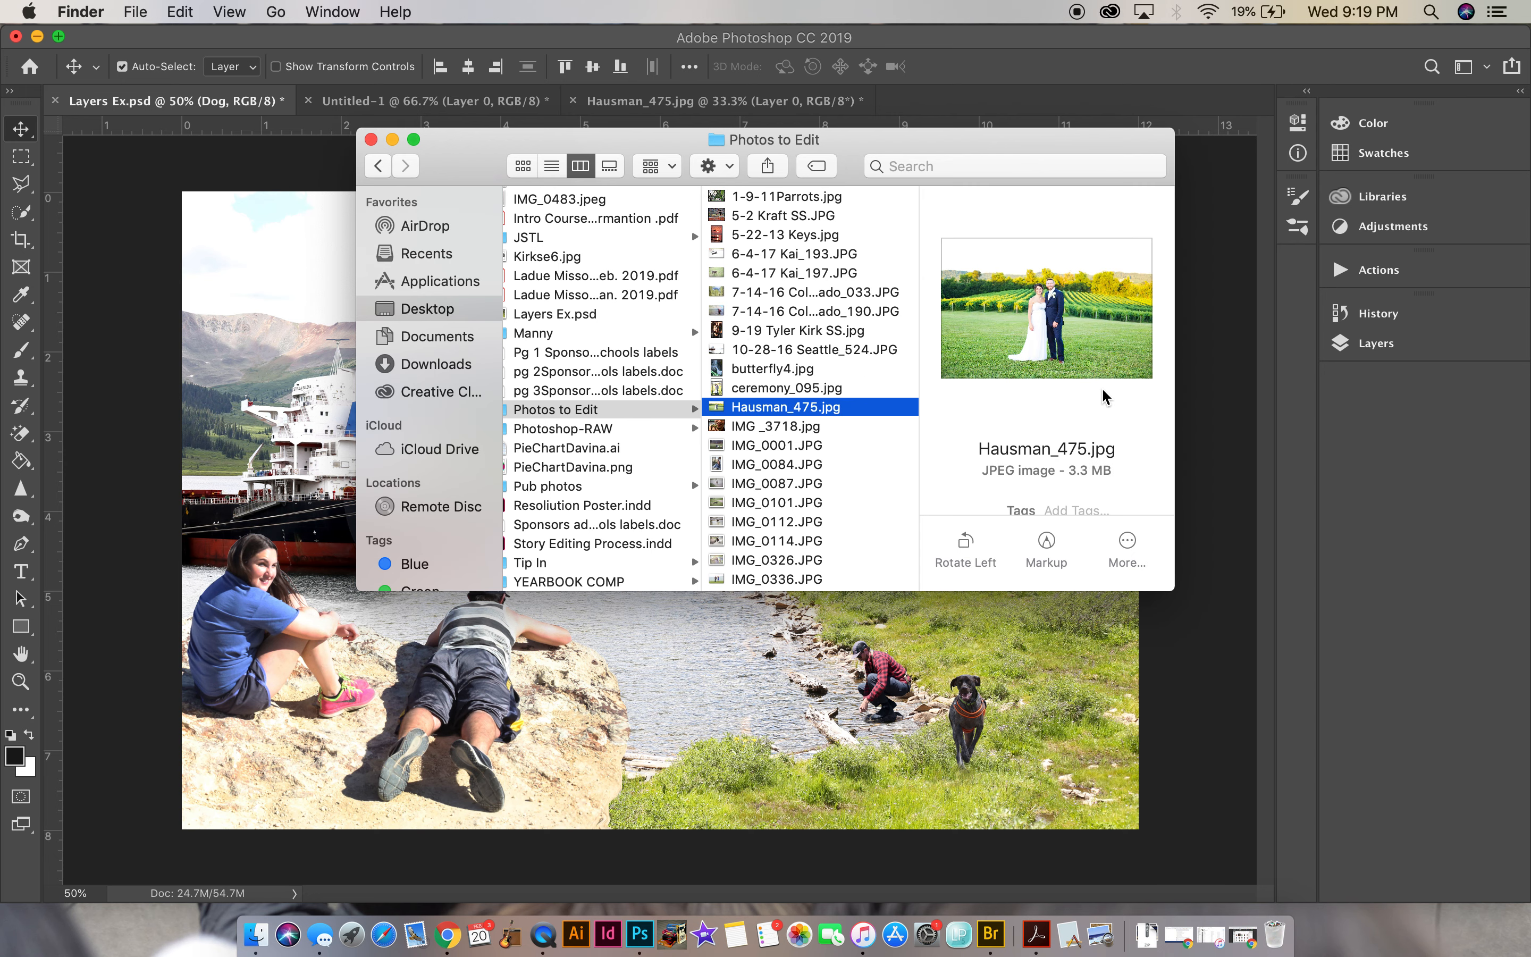
click(872, 715)
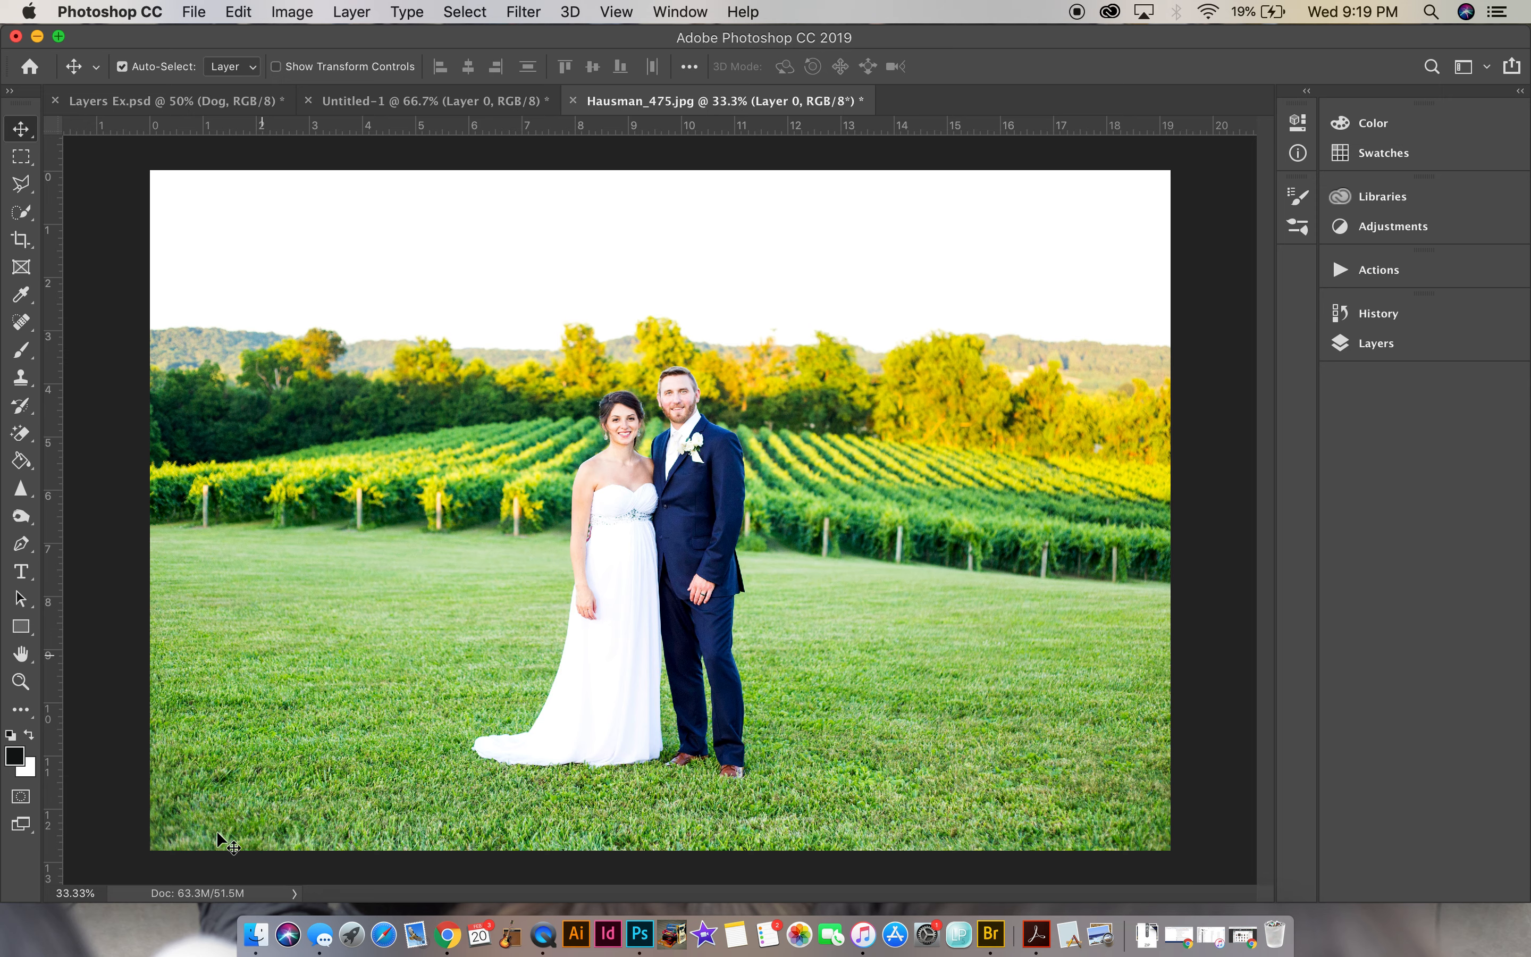
- Browse more photos in Finder's Photos to Edit folder, previewing IMG_0084, IMG_0087, IMG_0112, IMG_0326, IMG_1045 and IMG_8576
click(257, 934)
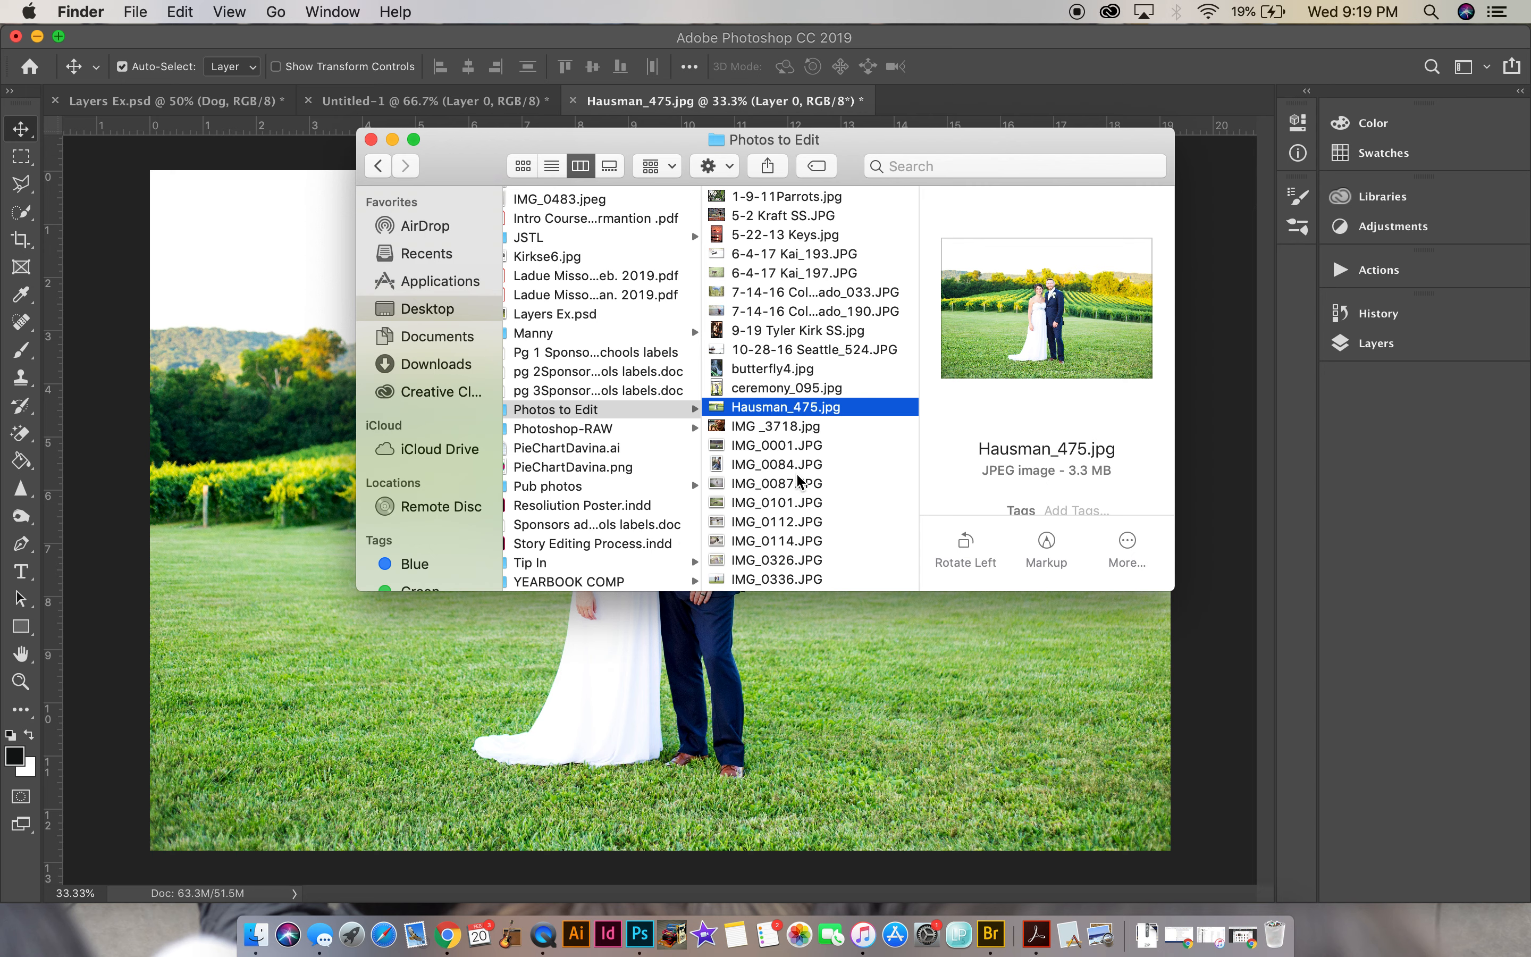
click(778, 468)
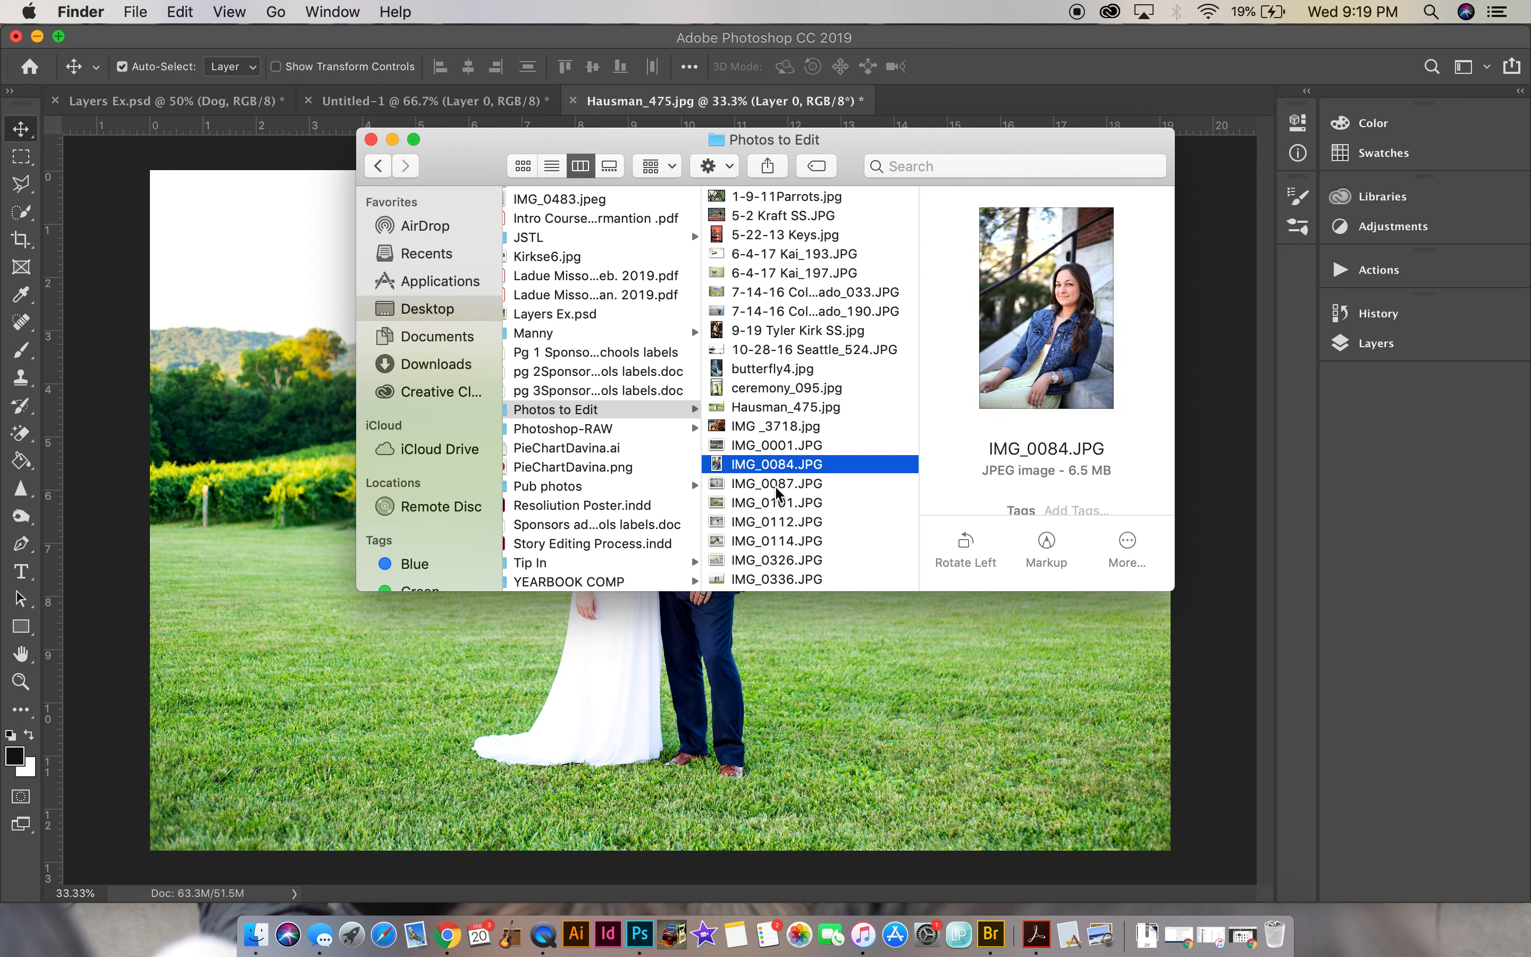
click(777, 486)
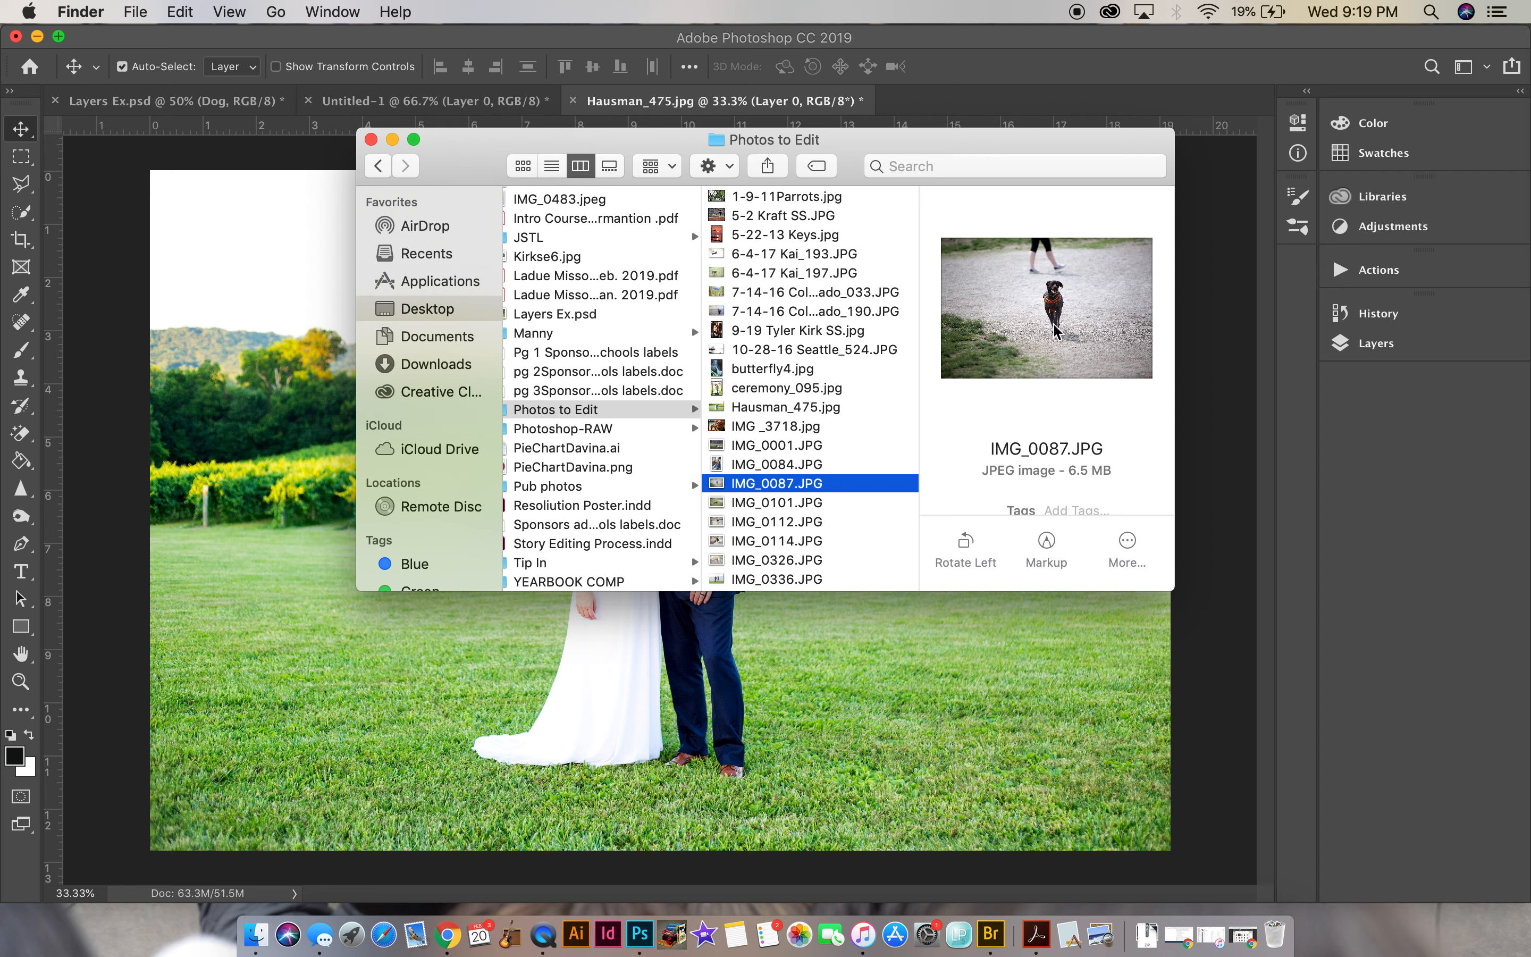
click(788, 525)
click(803, 559)
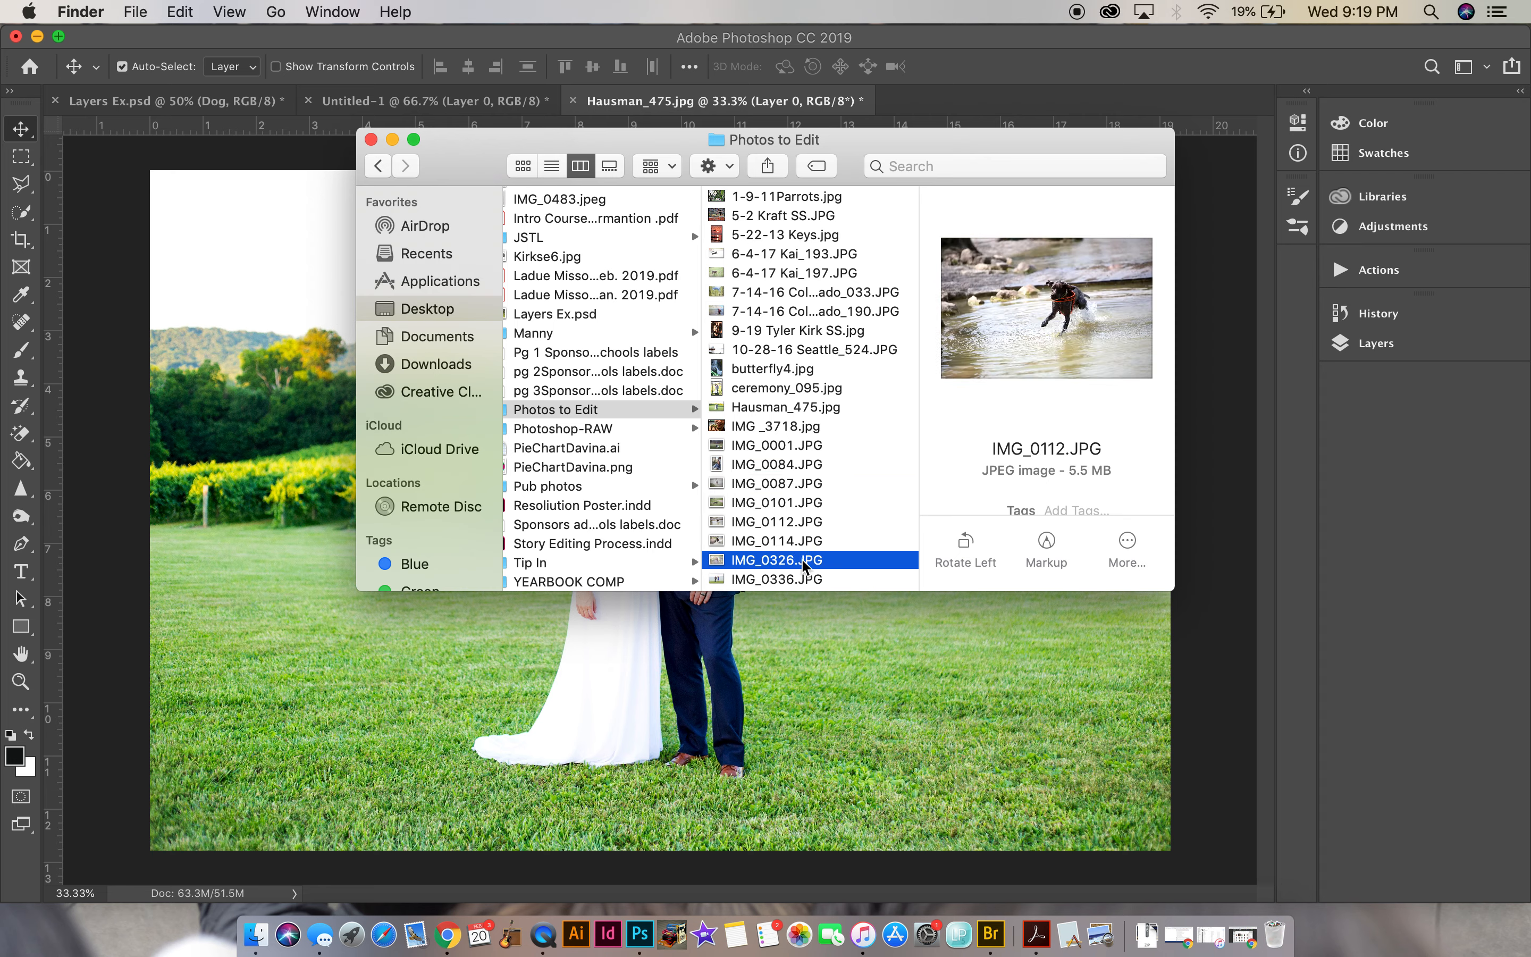
scroll(802, 561, down, 3)
click(802, 559)
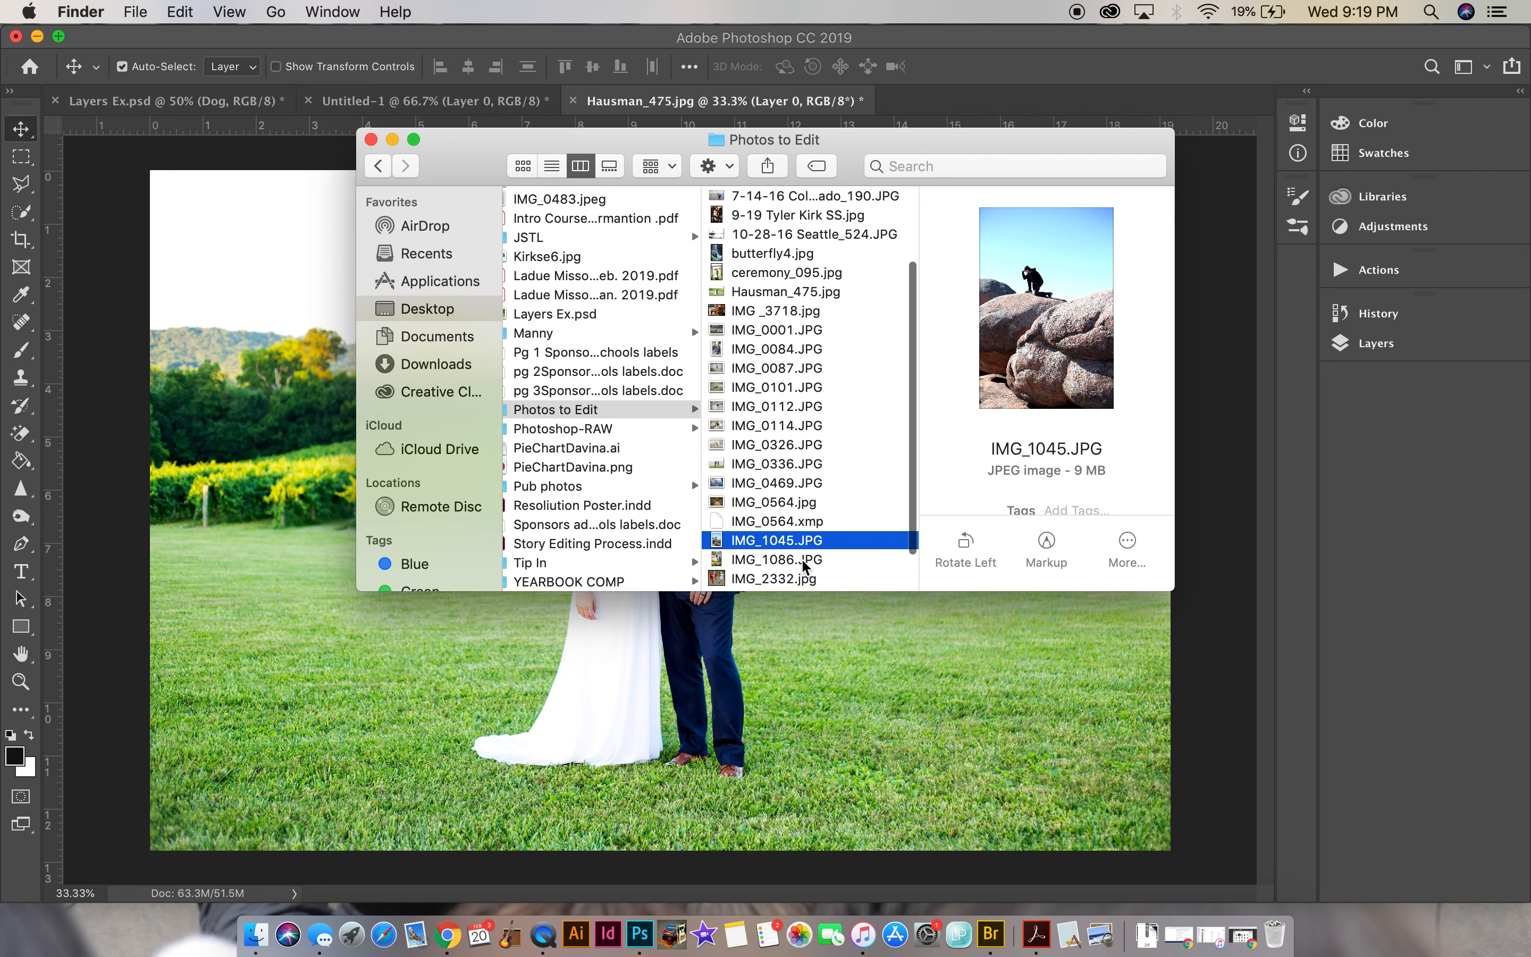
scroll(803, 557, down, 2)
click(805, 545)
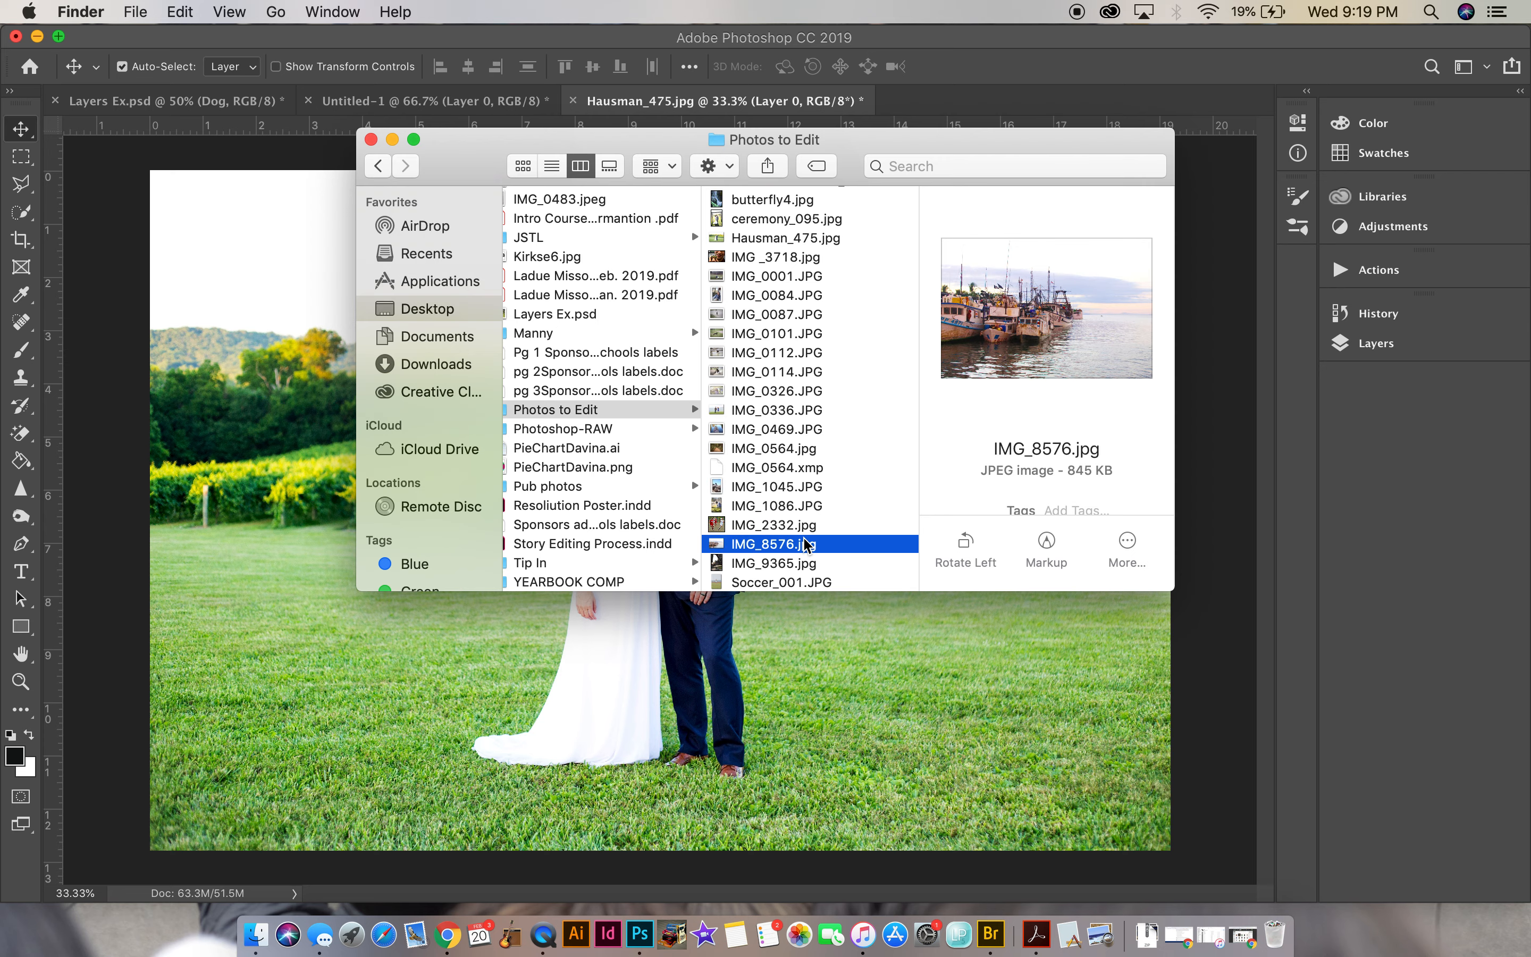
- Return to Photoshop's Untitled-1 dog document, clear its existing selection and choose the Magic Eraser tool
click(102, 479)
click(415, 100)
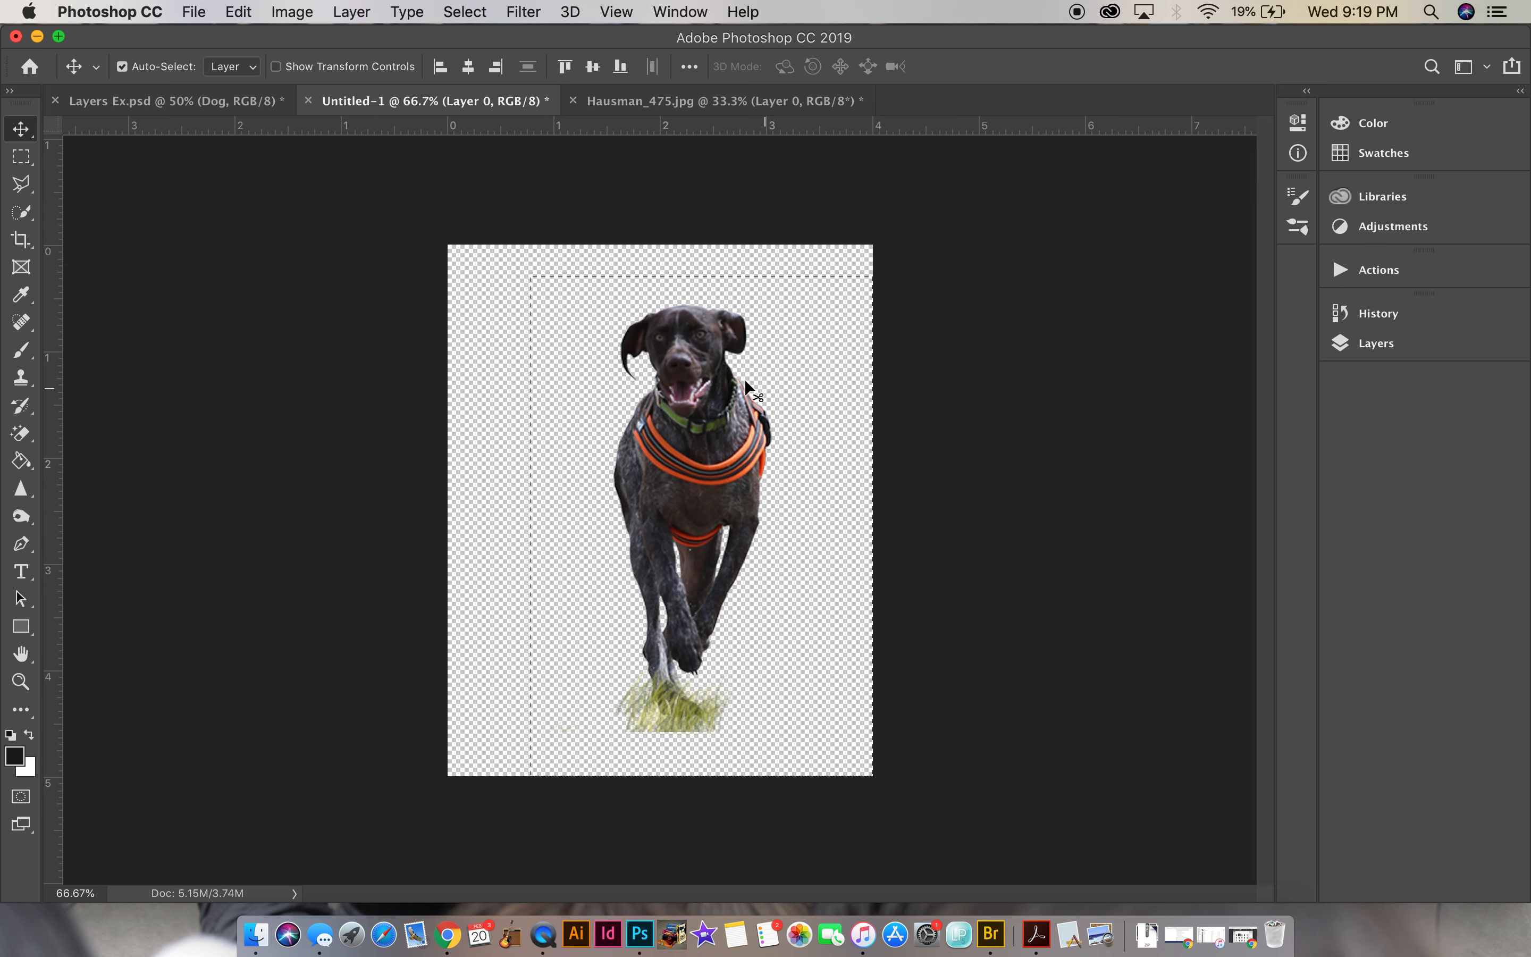
click(387, 436)
click(21, 157)
click(475, 337)
click(21, 434)
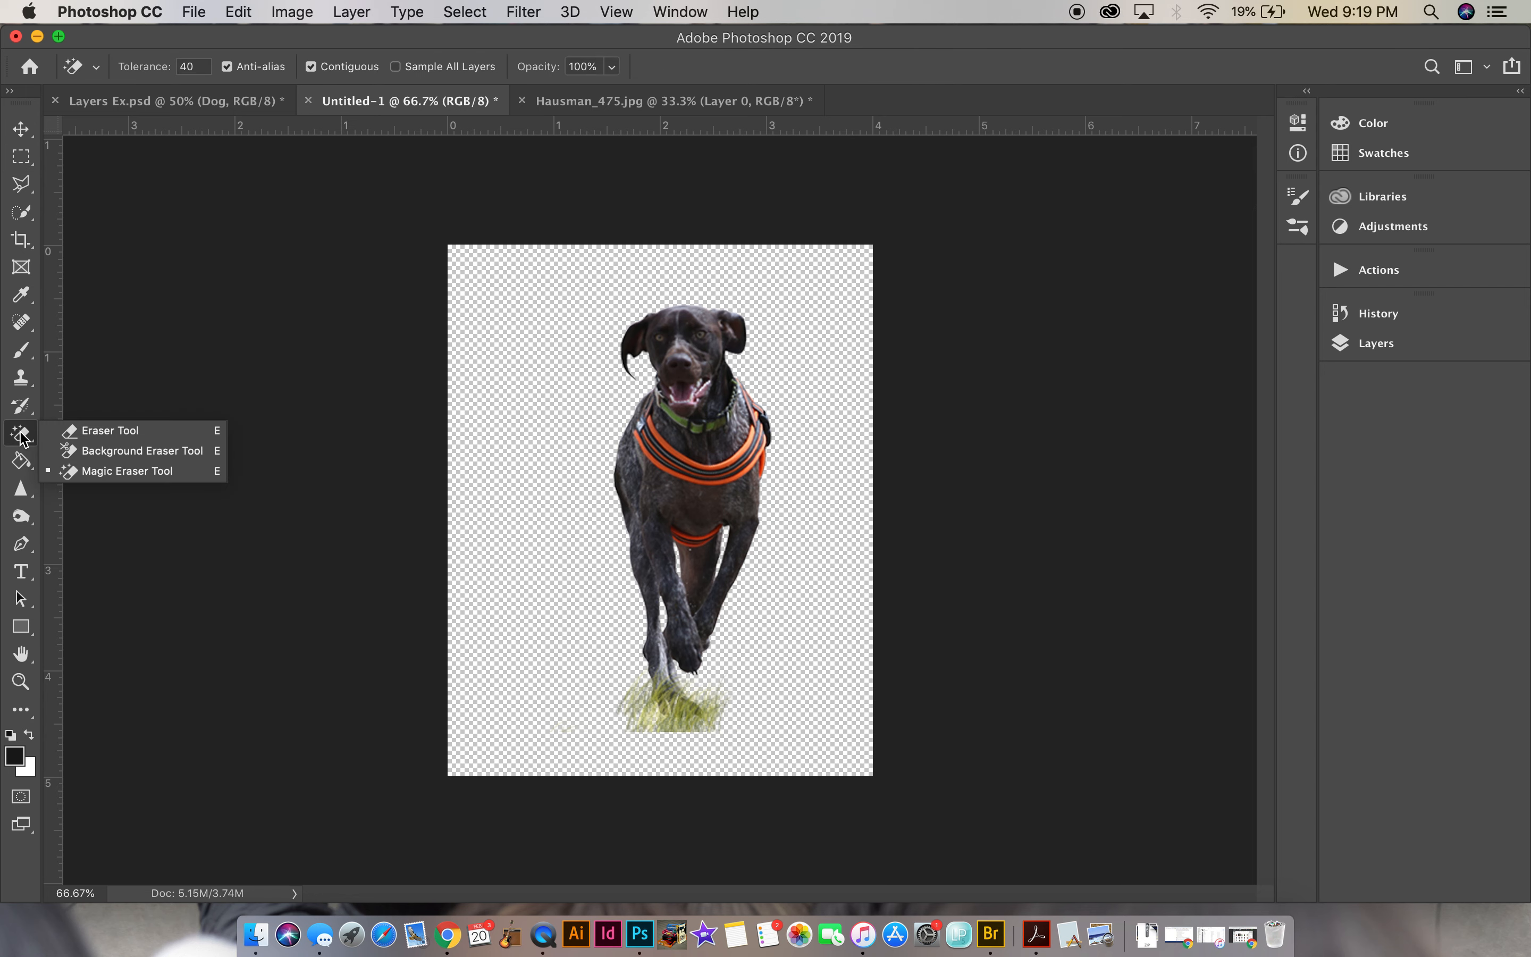
click(101, 471)
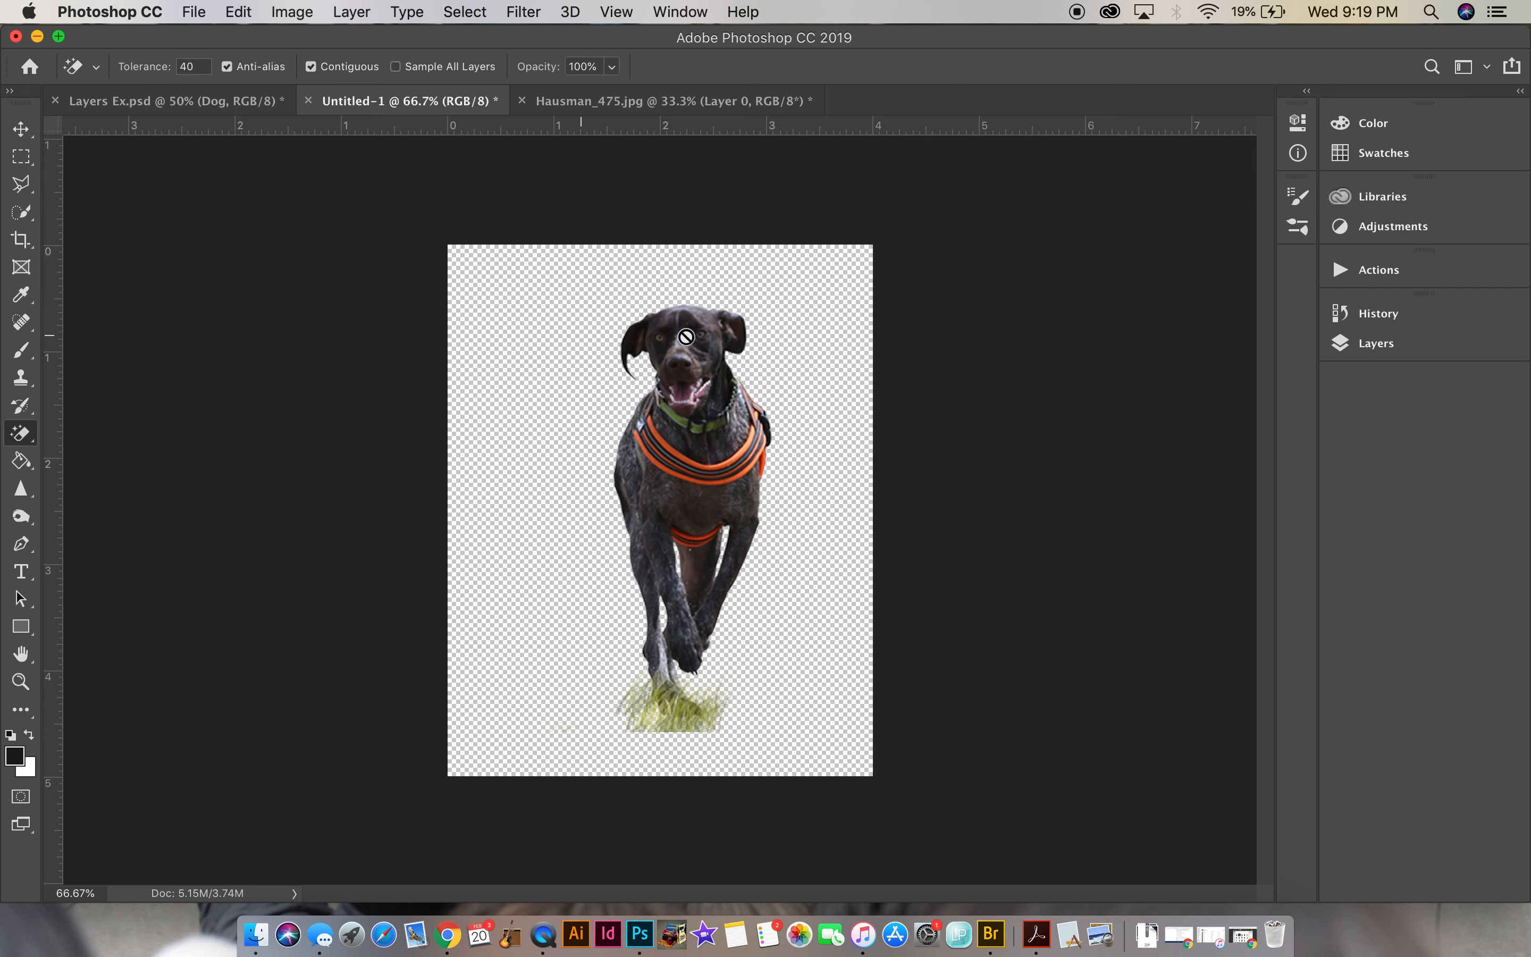
- Copy the dog cutout with a rectangular marquee around it and paste it into the wedding photo, accepting the color profile conversion
click(21, 156)
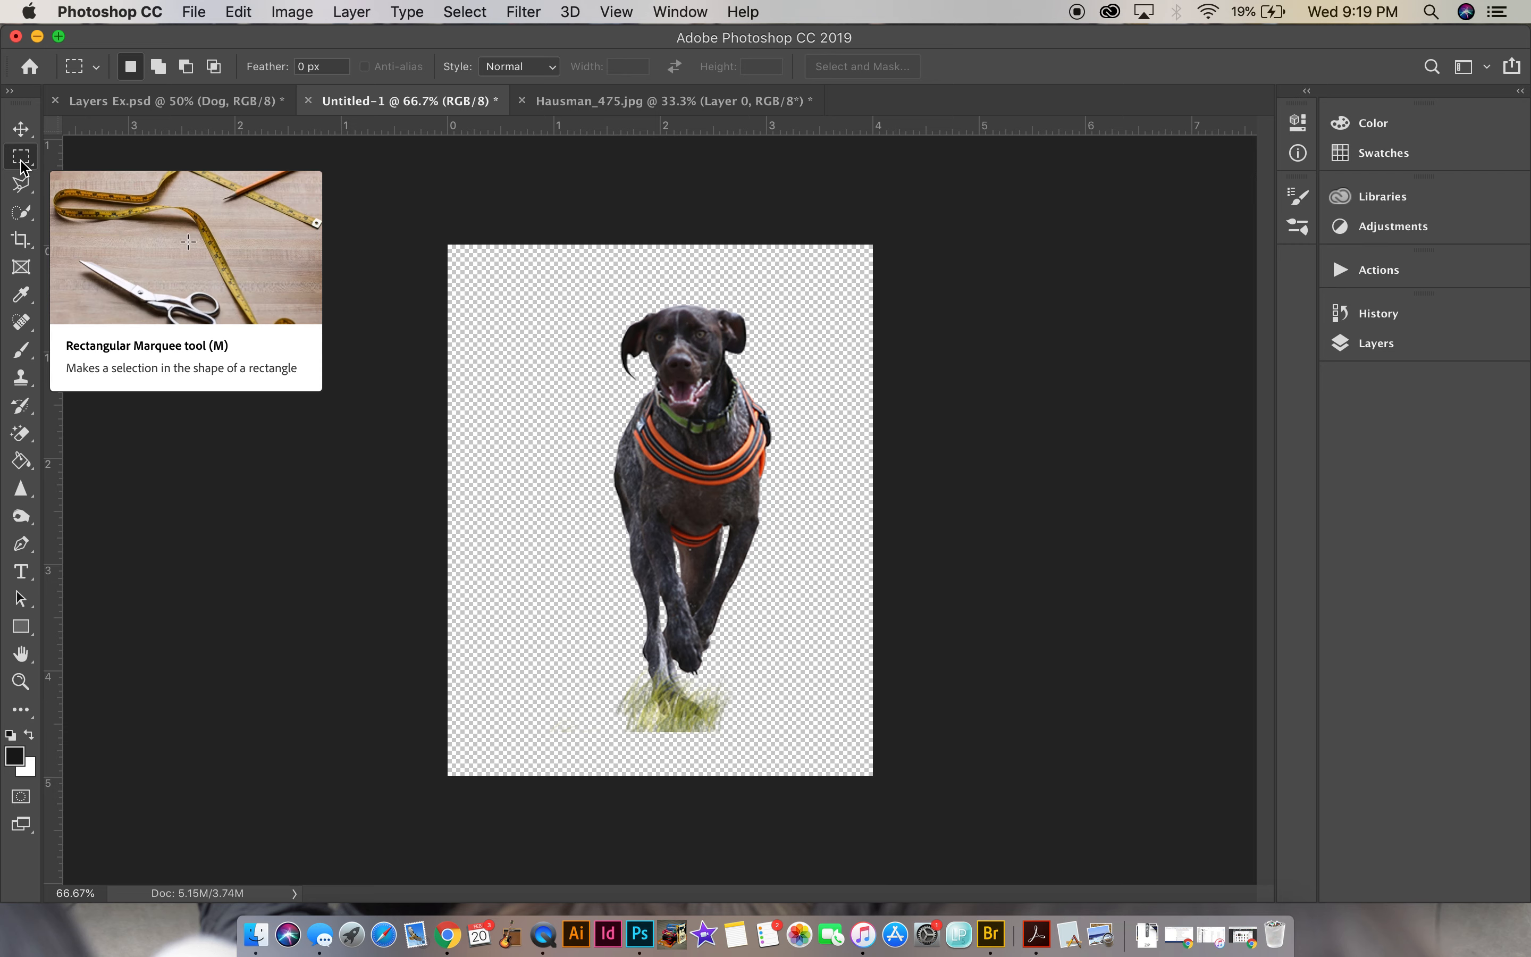
drag(541, 260, 838, 761)
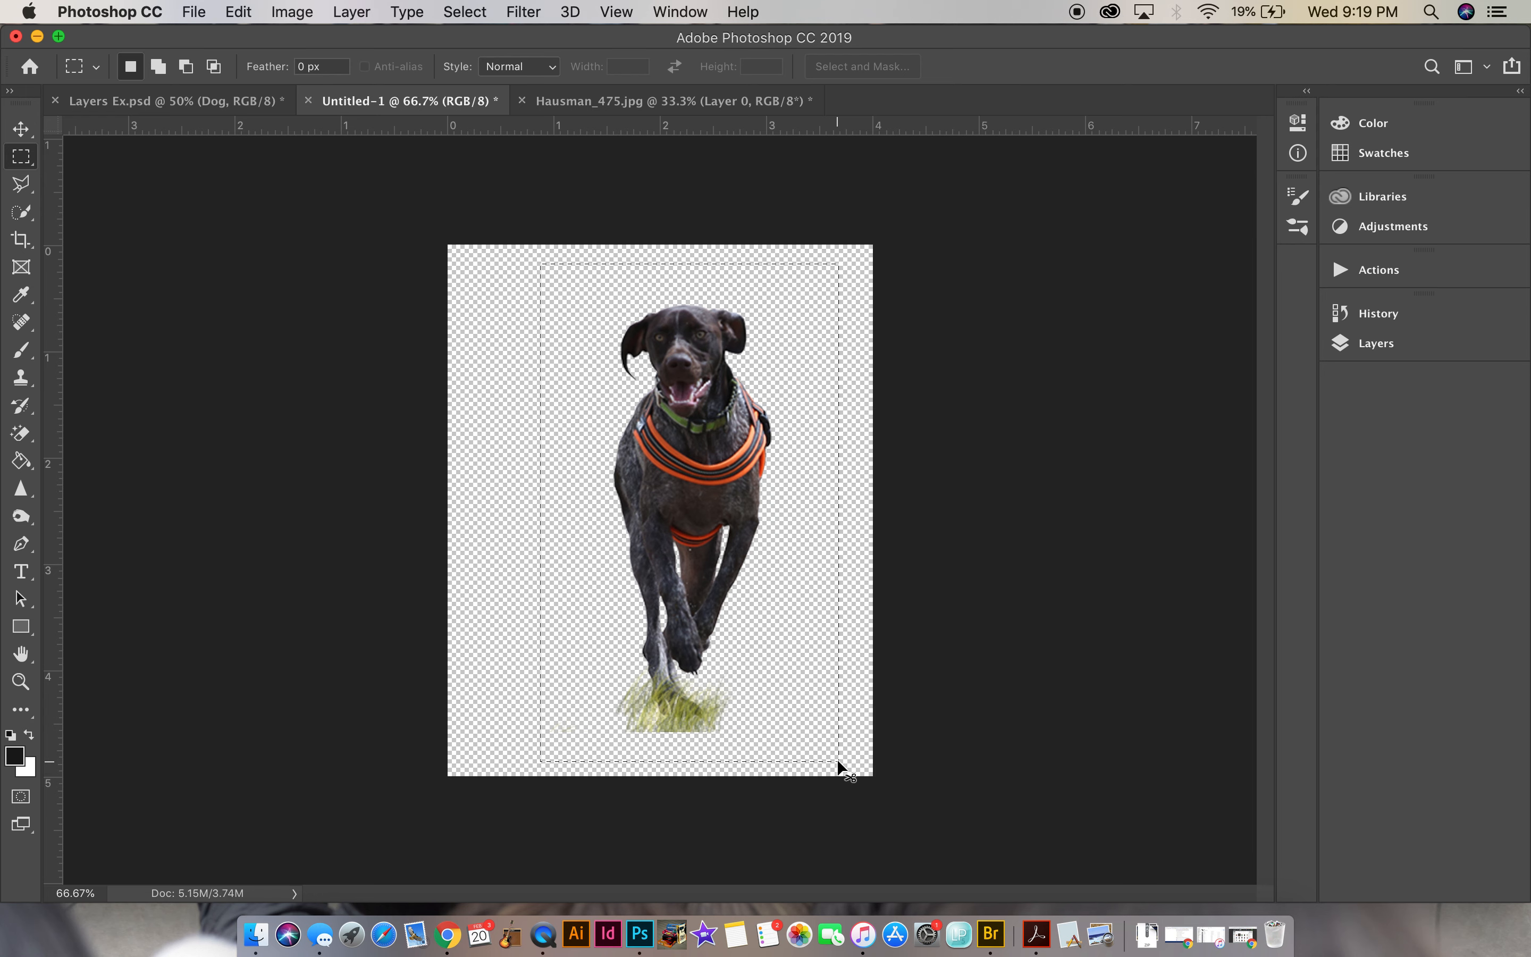
click(595, 103)
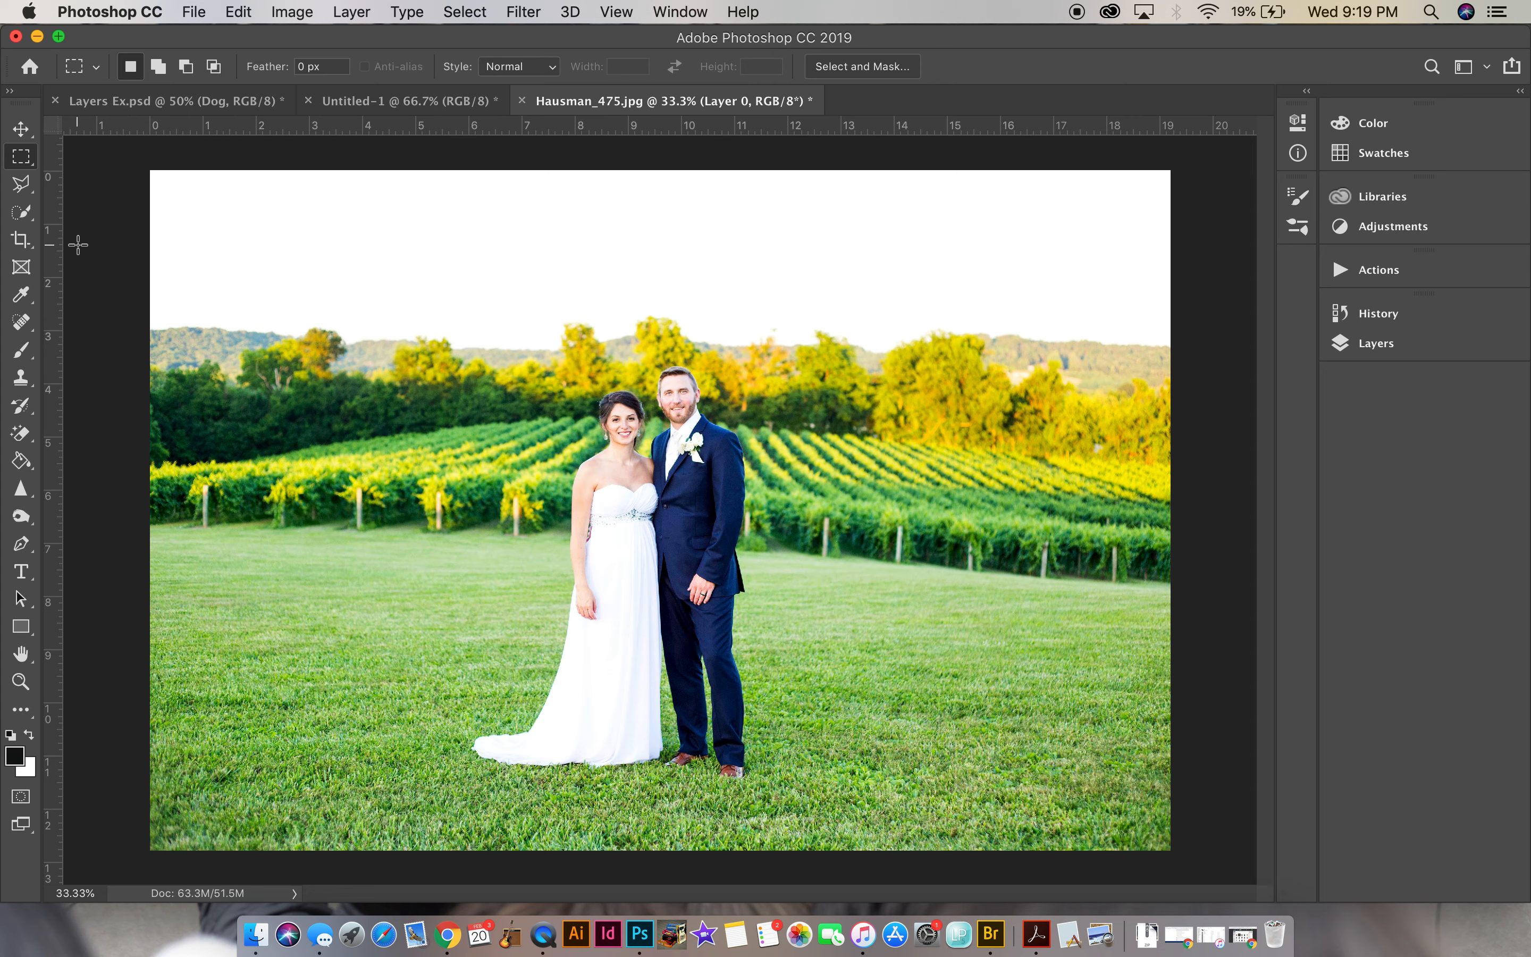
key(super+v)
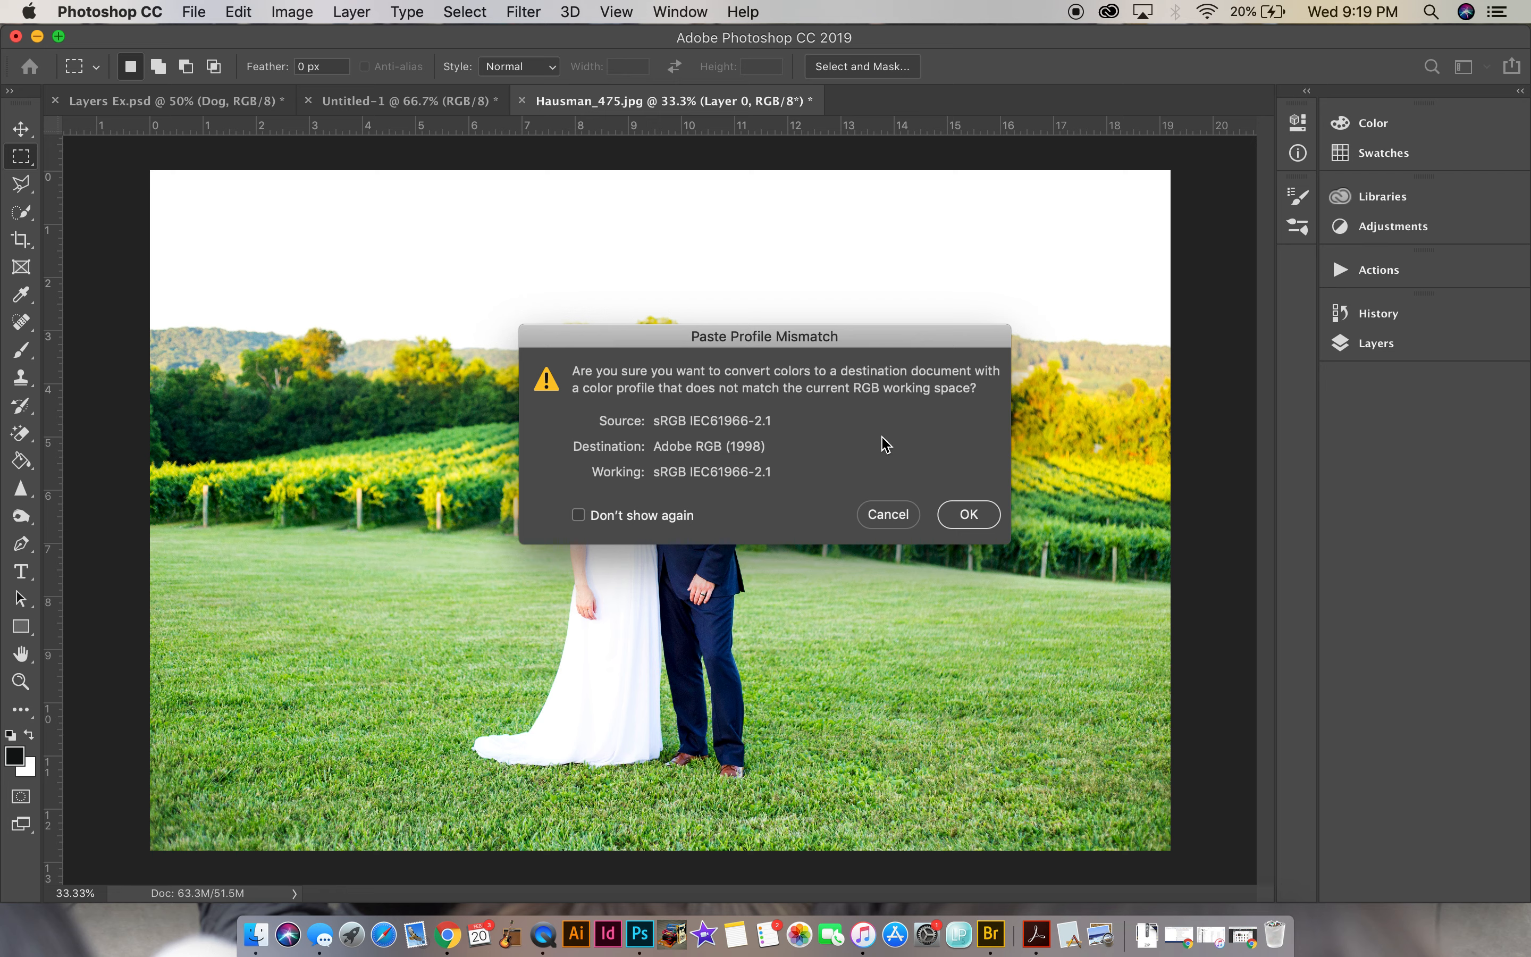
click(969, 516)
key(v)
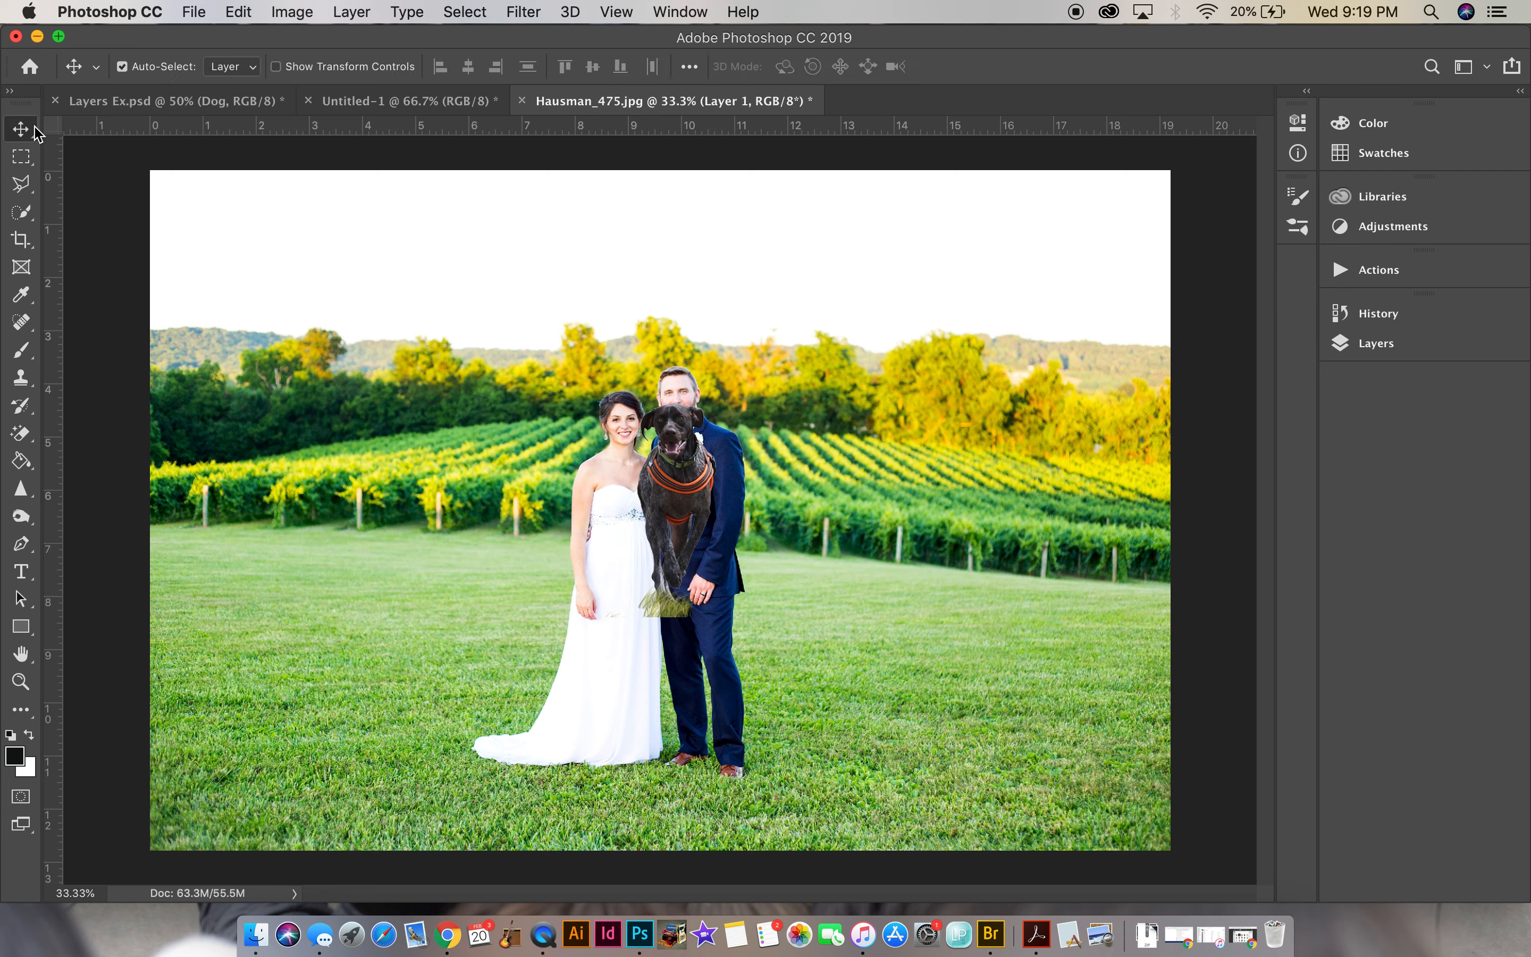
- Scale the pasted dog to about 67% and place it on the grass near the wedding photo's left edge
drag(681, 502, 329, 581)
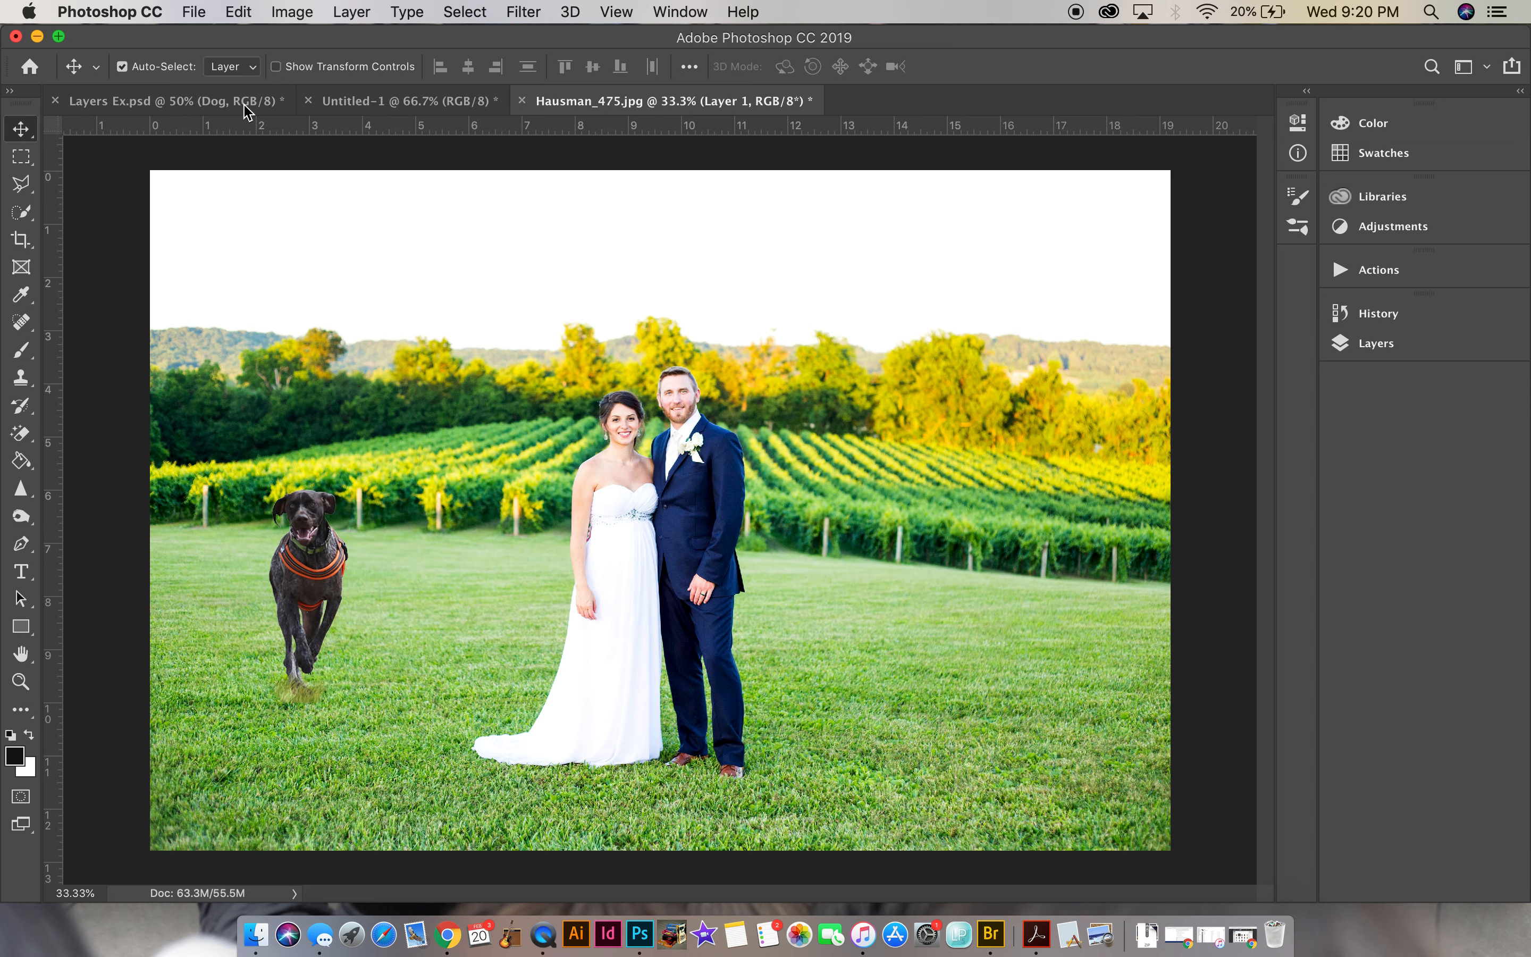
click(246, 13)
click(246, 13)
click(239, 12)
mouse_move(314, 513)
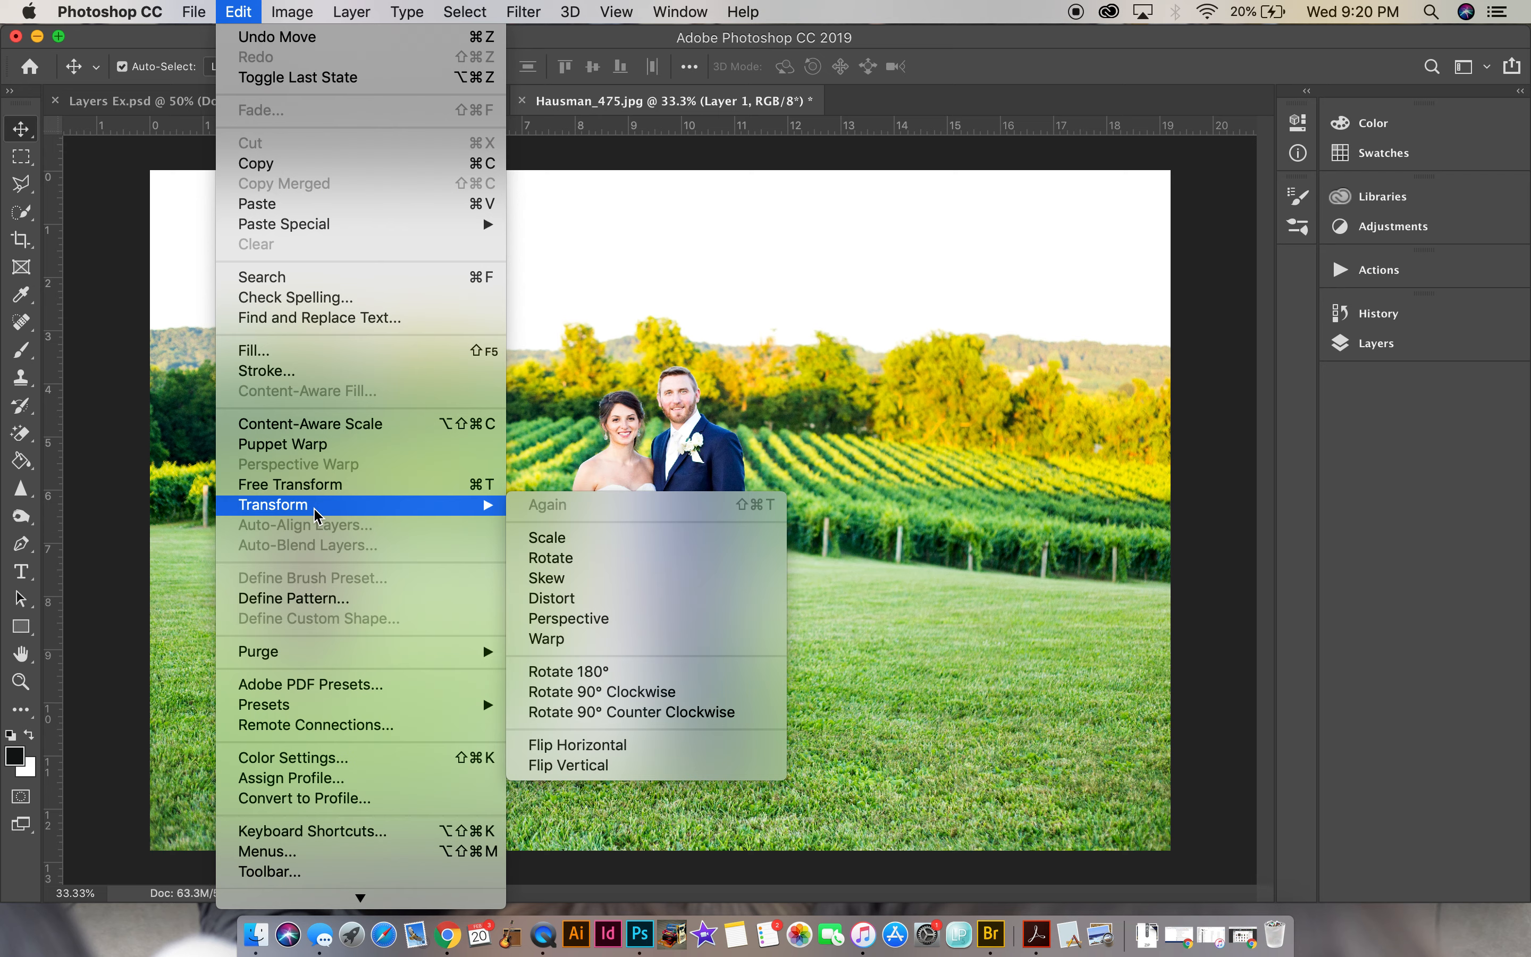
click(549, 538)
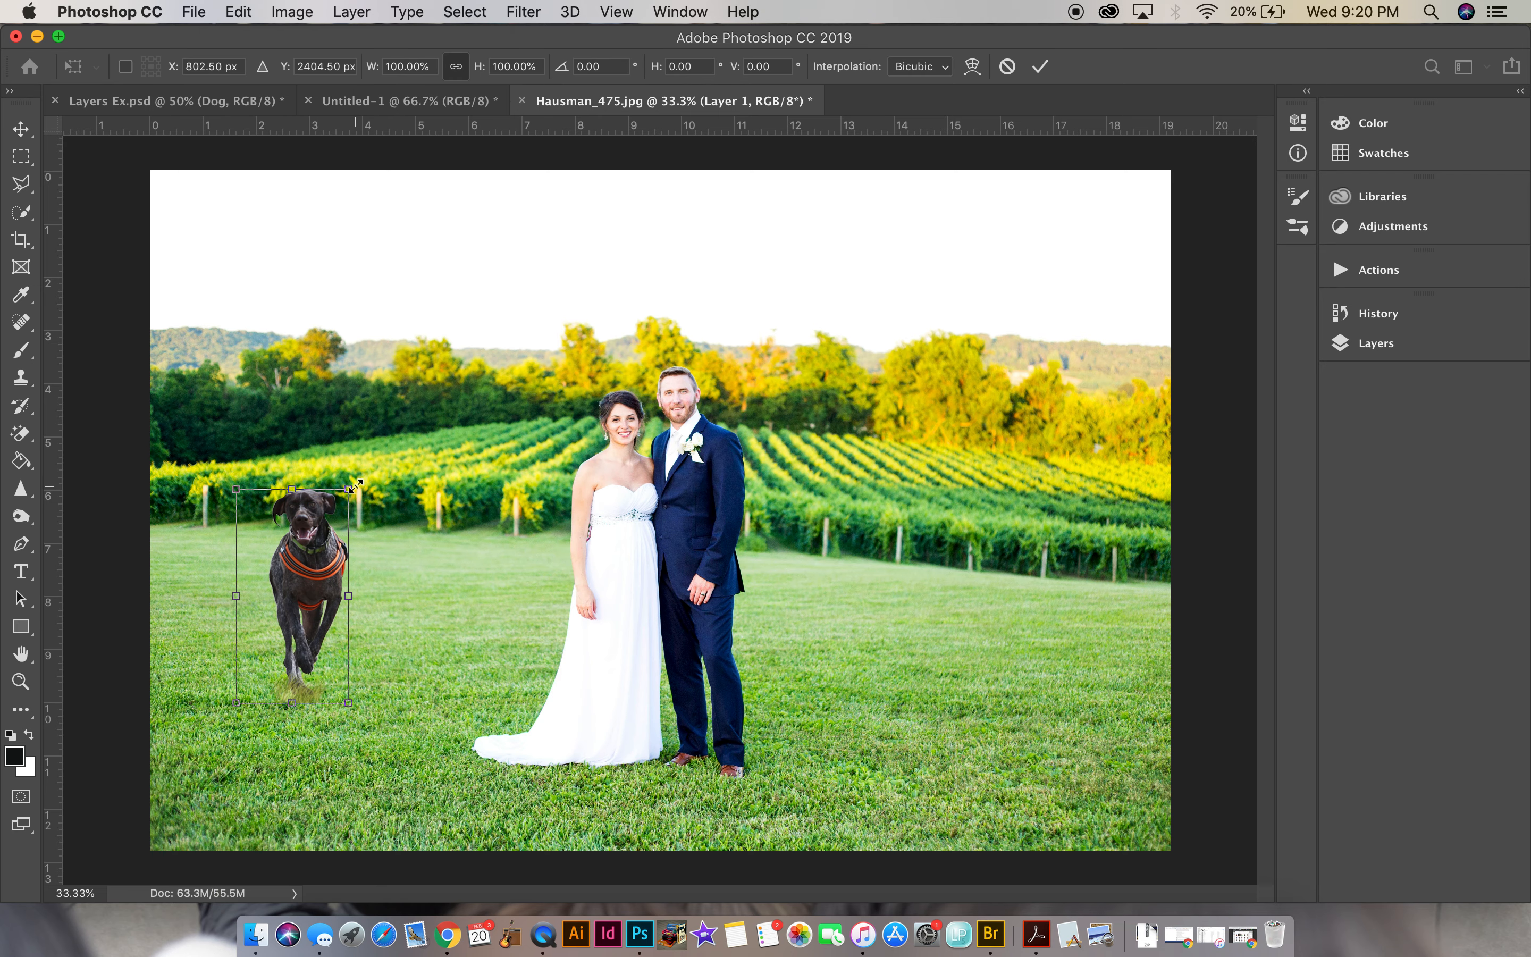
drag(352, 487, 350, 531)
drag(286, 581, 326, 548)
drag(373, 489, 356, 528)
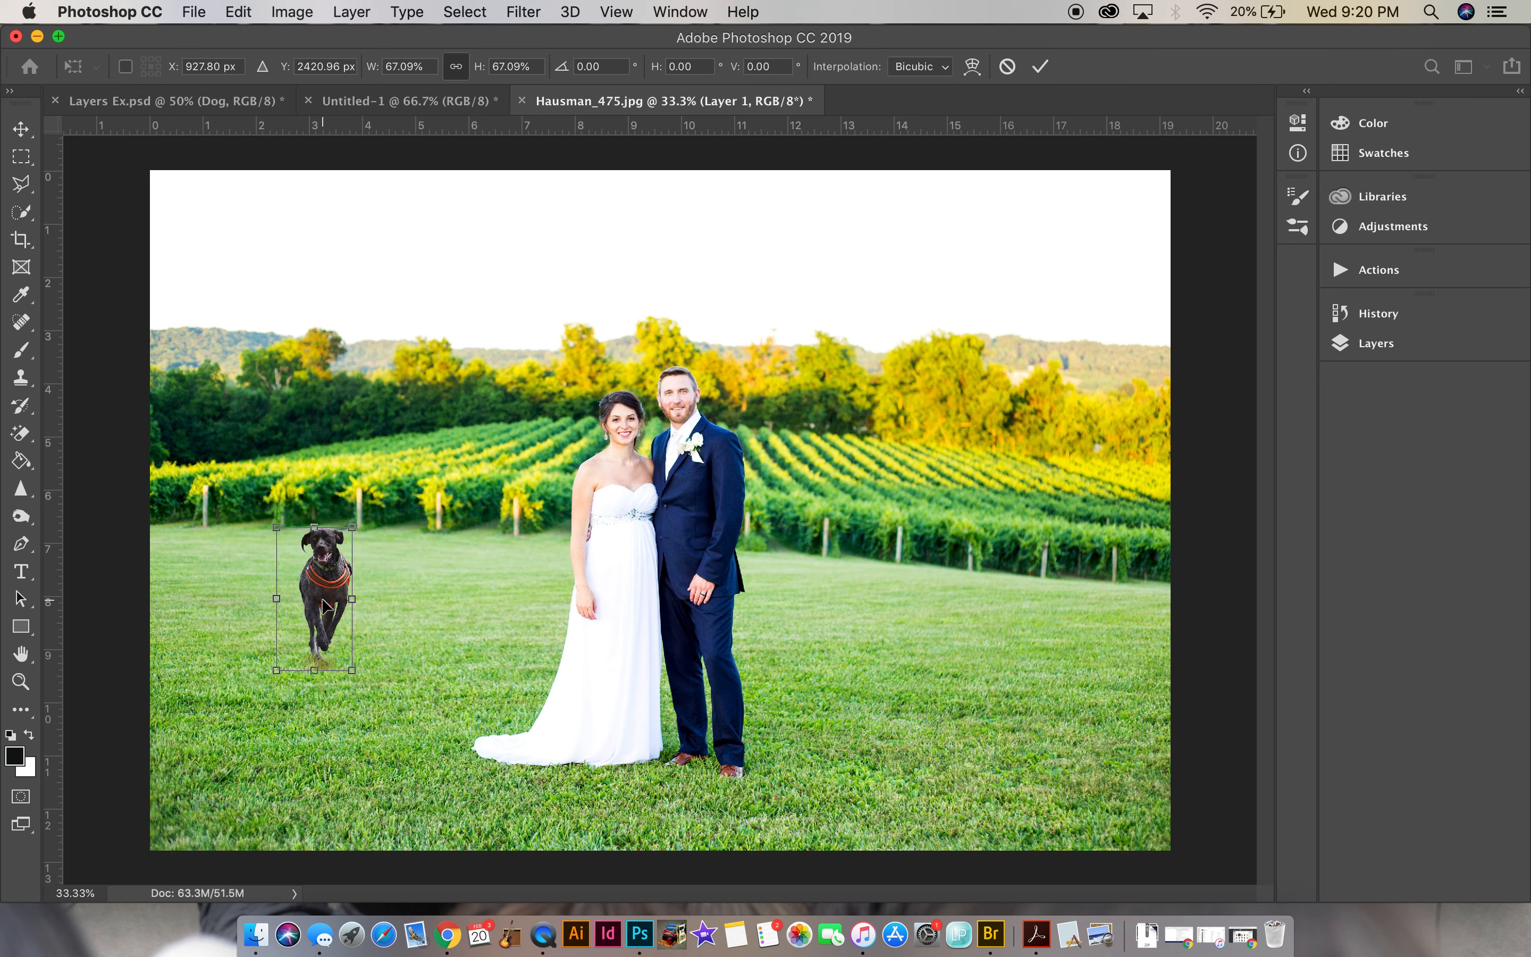
key(Return)
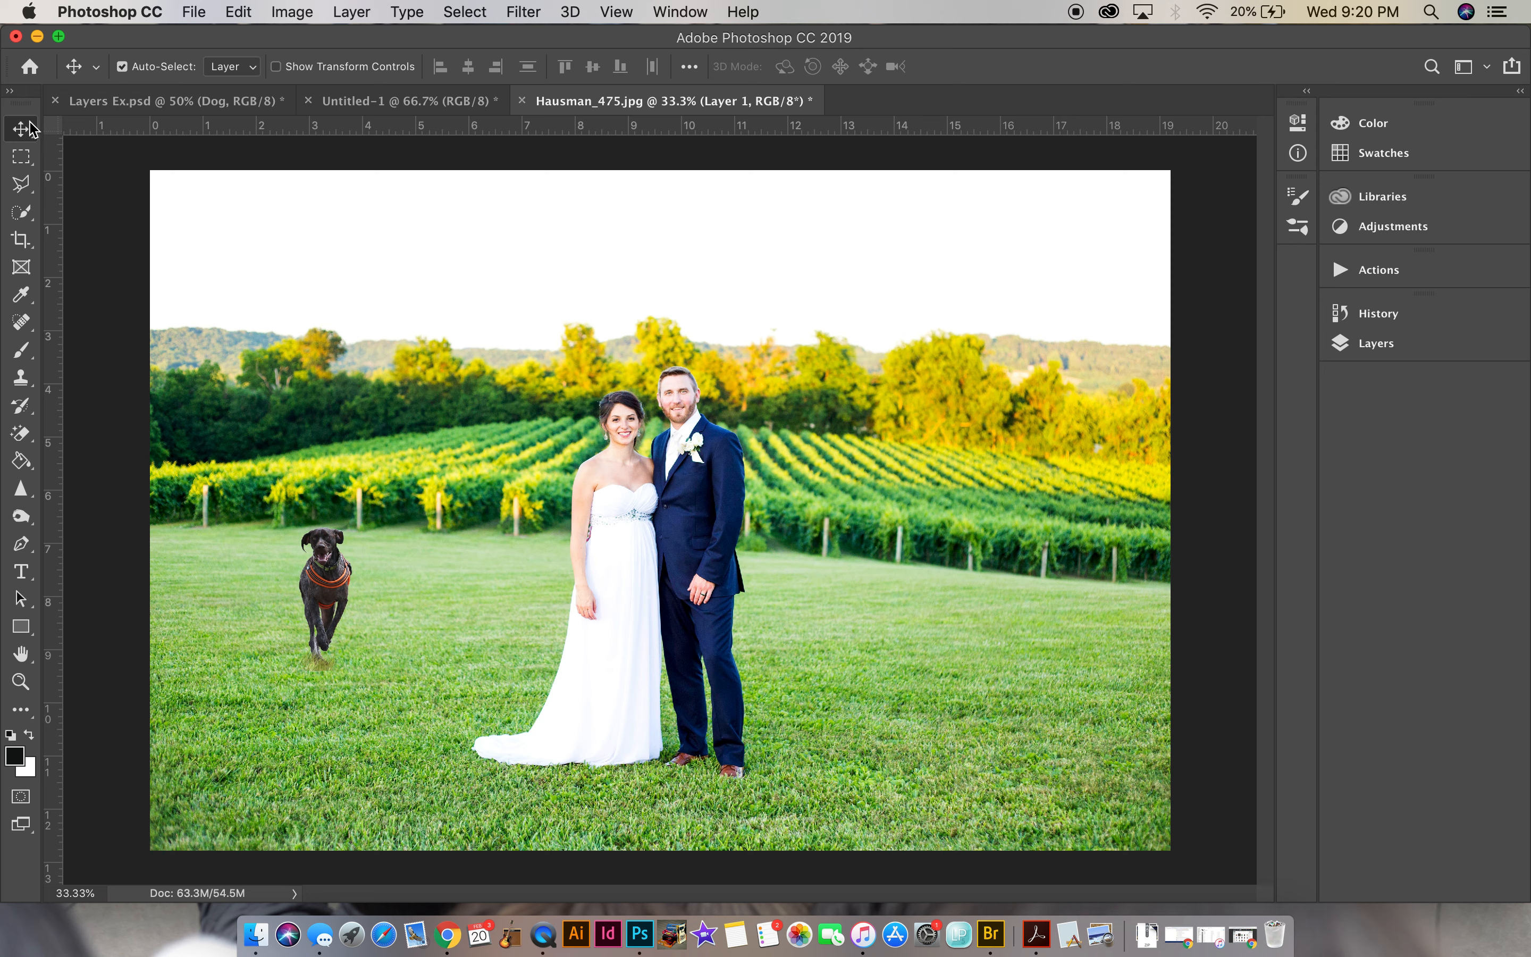
drag(328, 581, 234, 526)
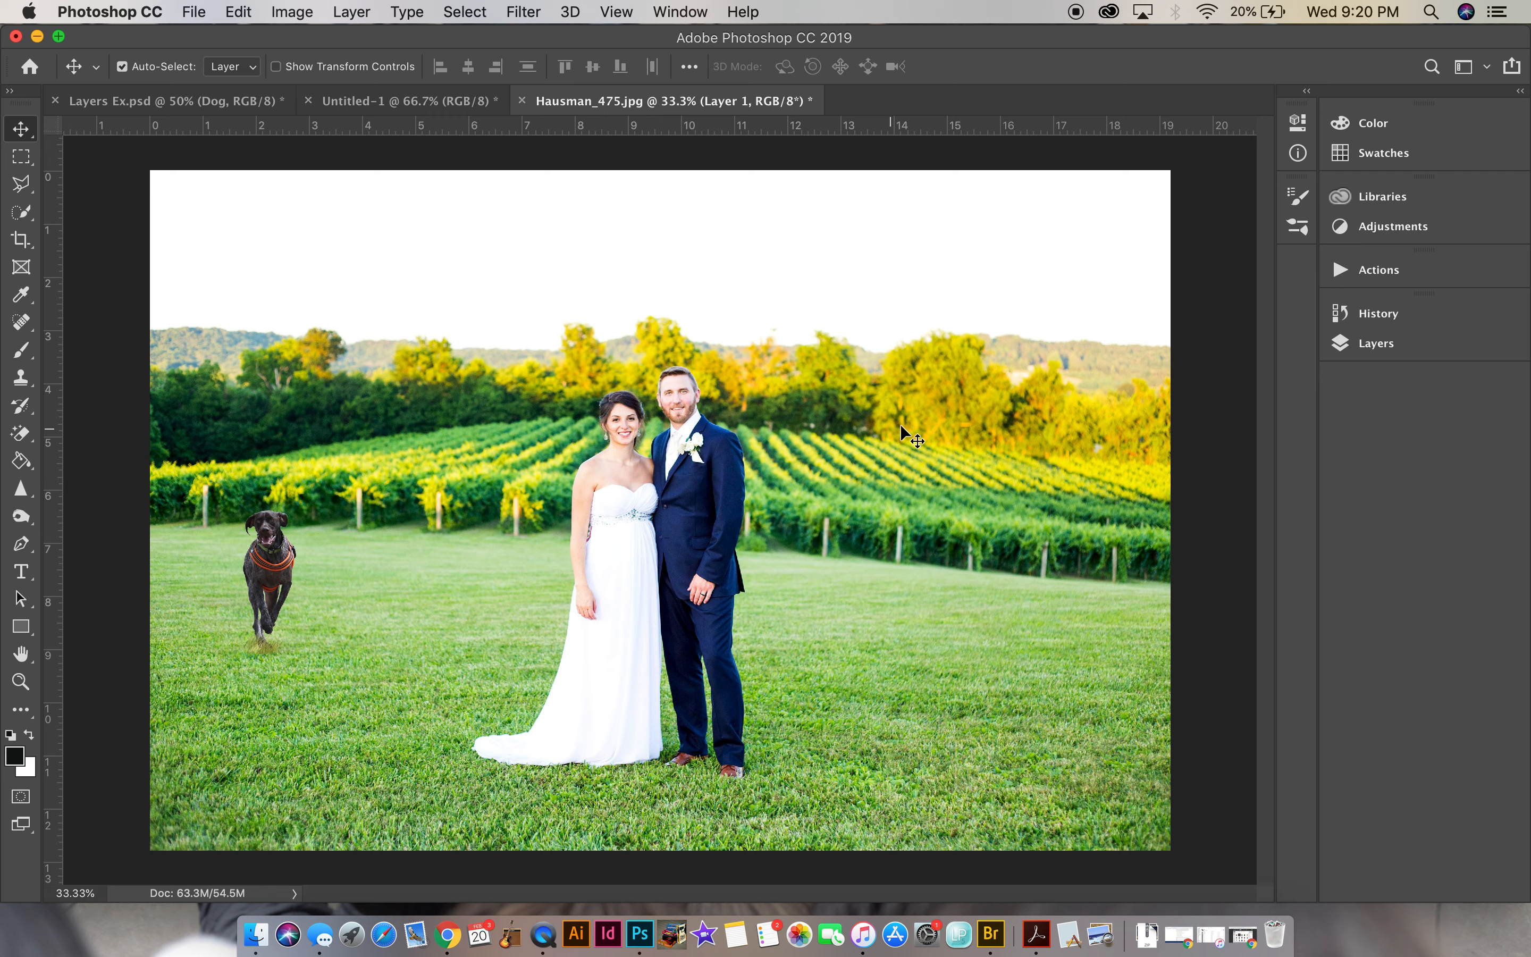
- Display the wedding photo's layers, toggle Layer 1's visibility off and on, and clear the layer selection
click(1374, 357)
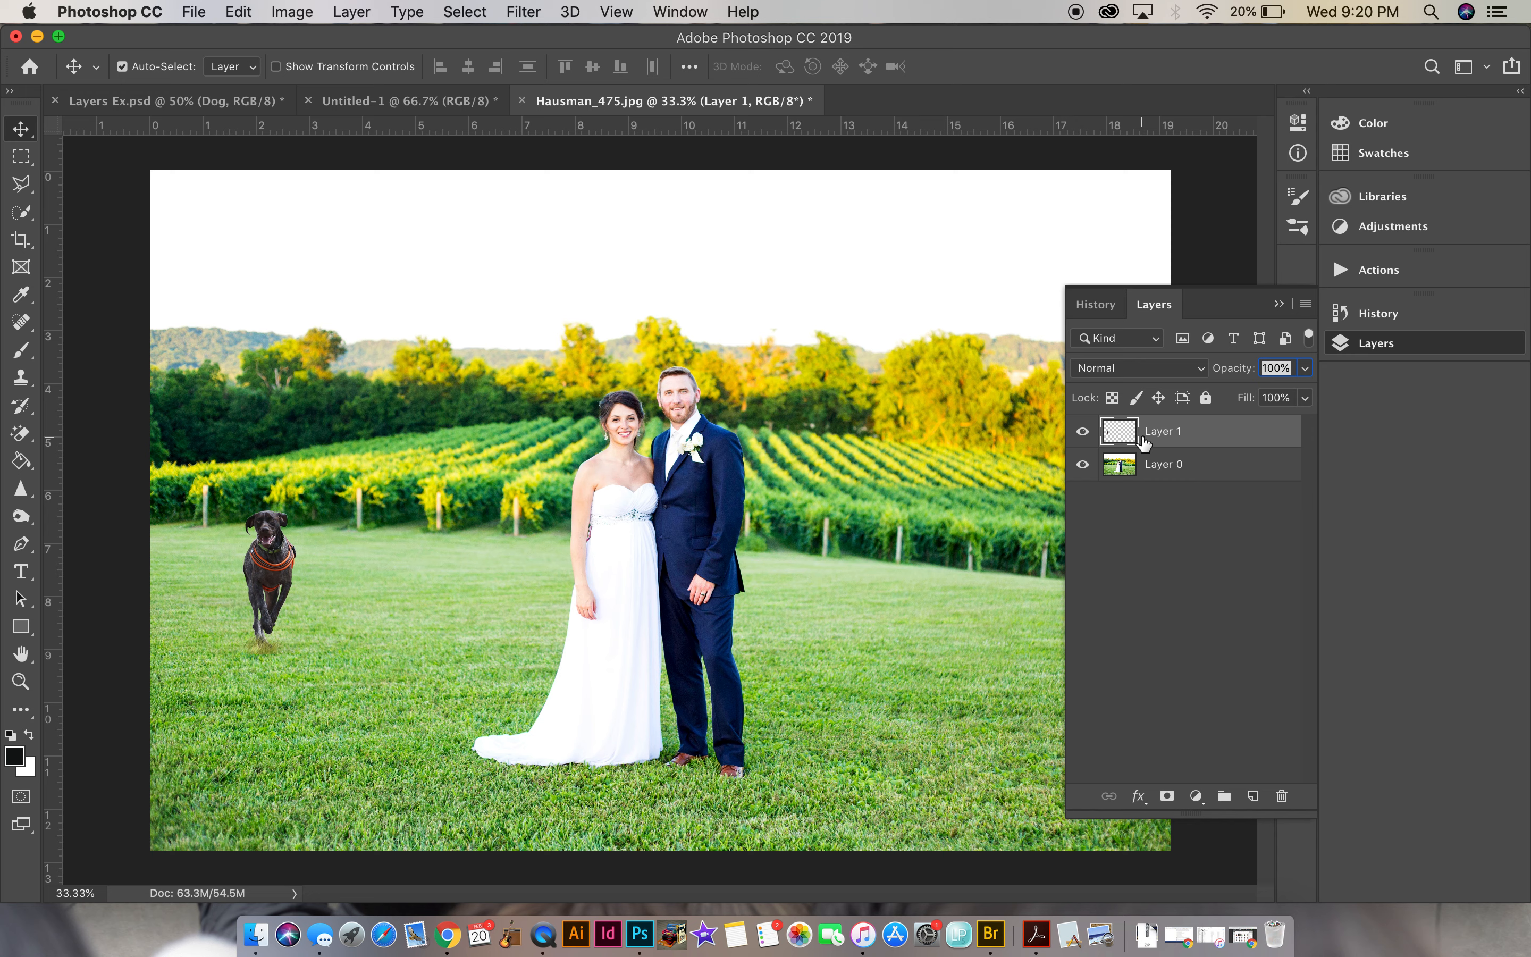
click(1082, 432)
click(1082, 433)
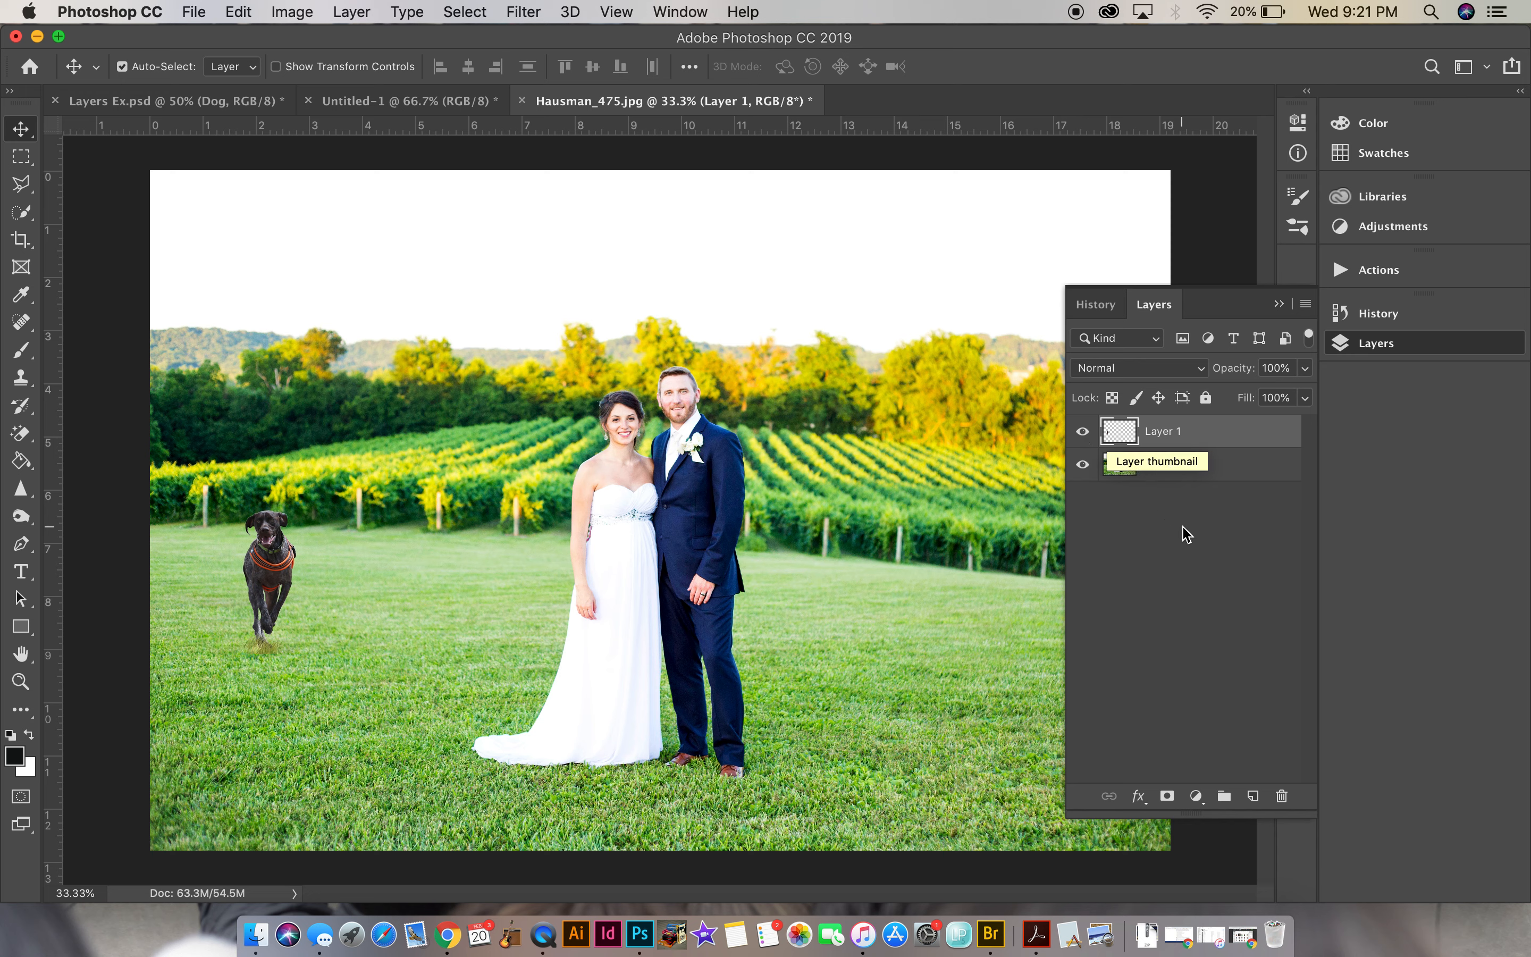
click(1131, 499)
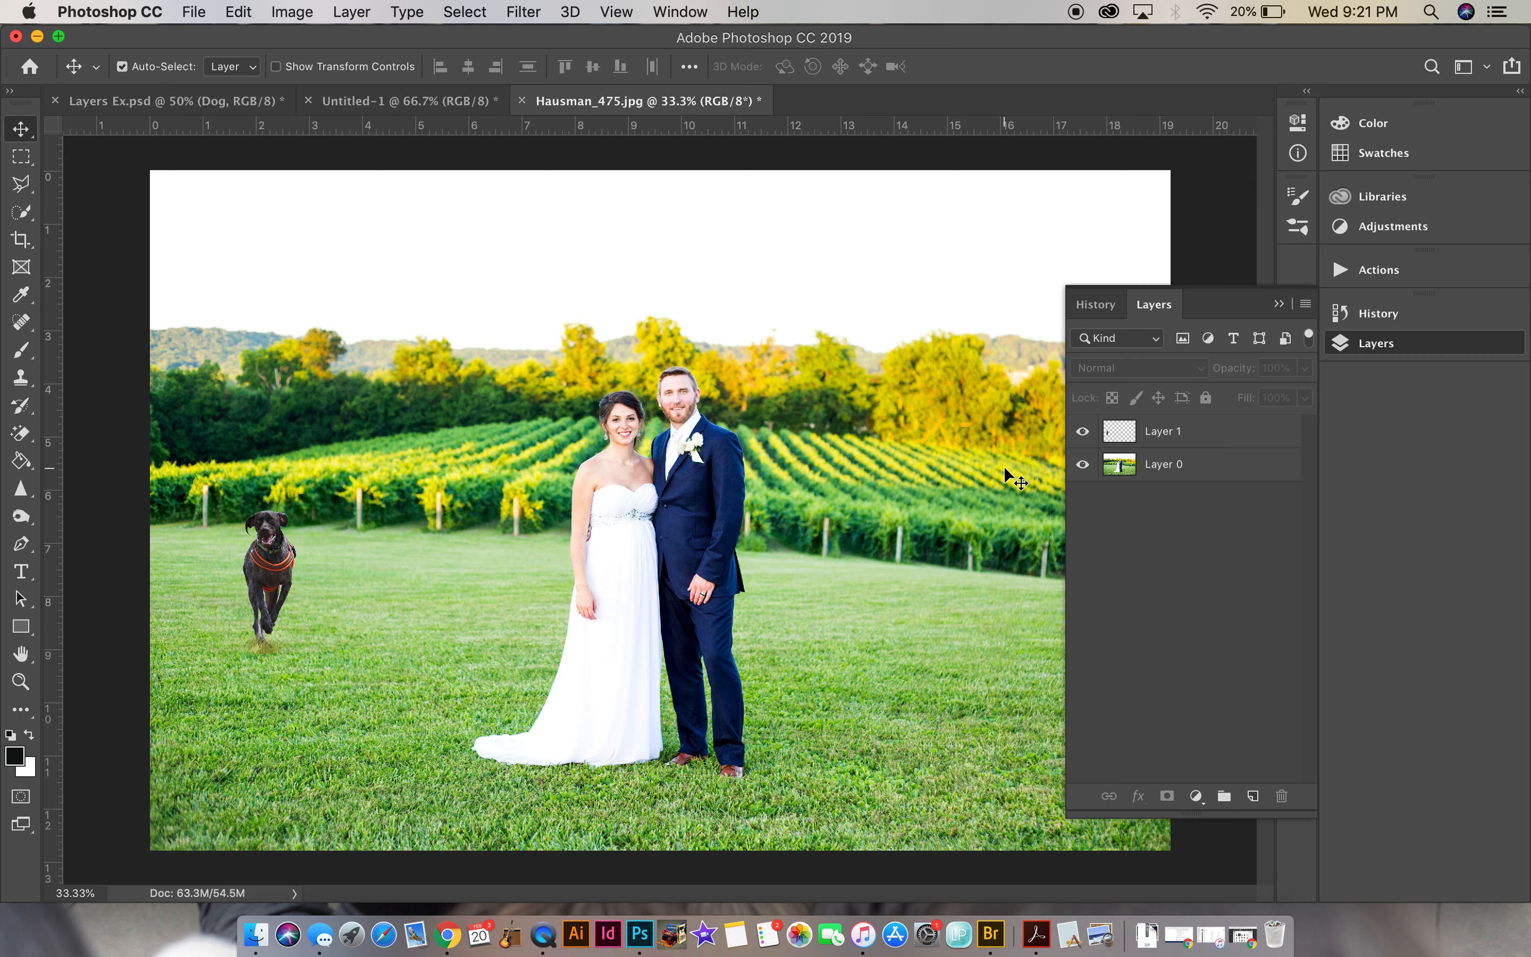
- In the Layers Ex.psd document, move the Grand canyon layer below Water front and back up to between Boat and Water front
click(217, 109)
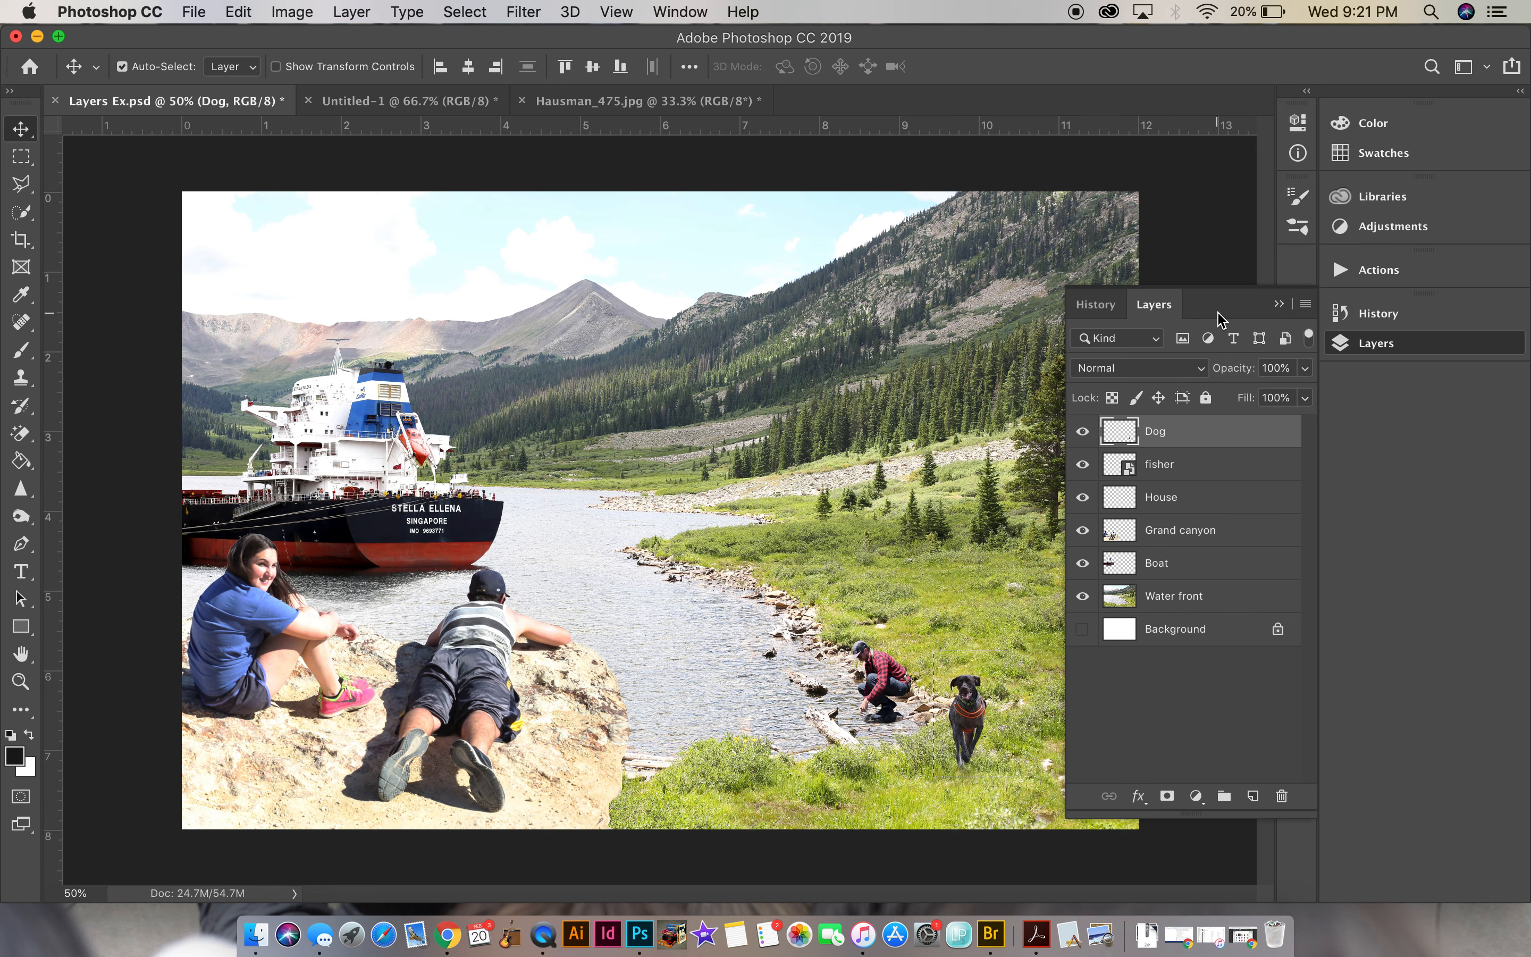
drag(1241, 311, 1415, 302)
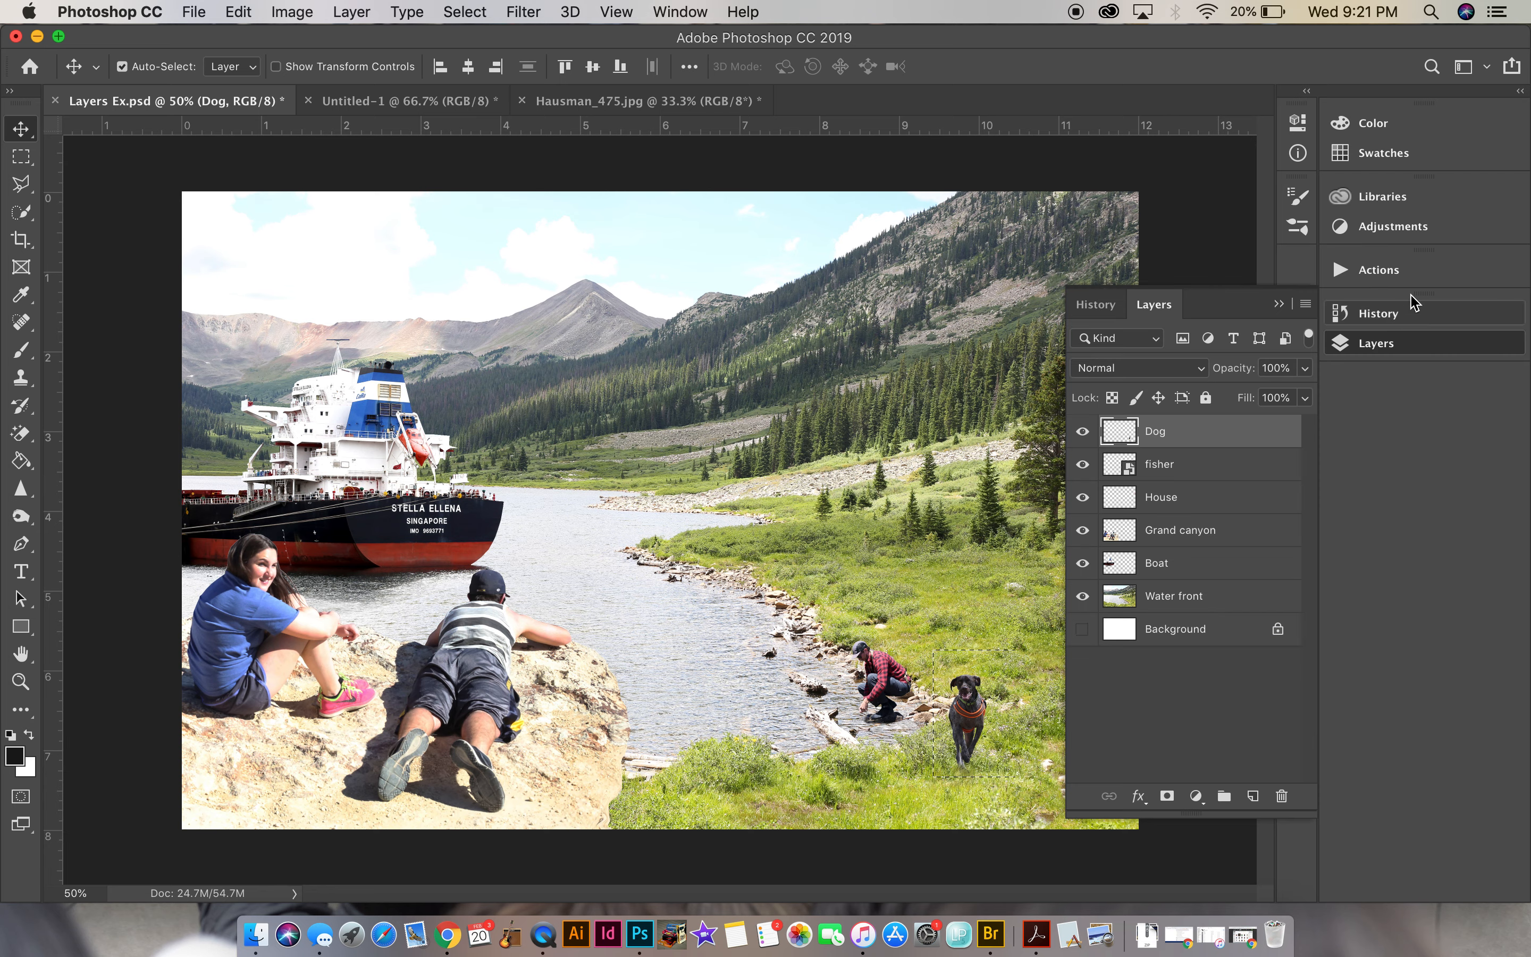
click(1161, 538)
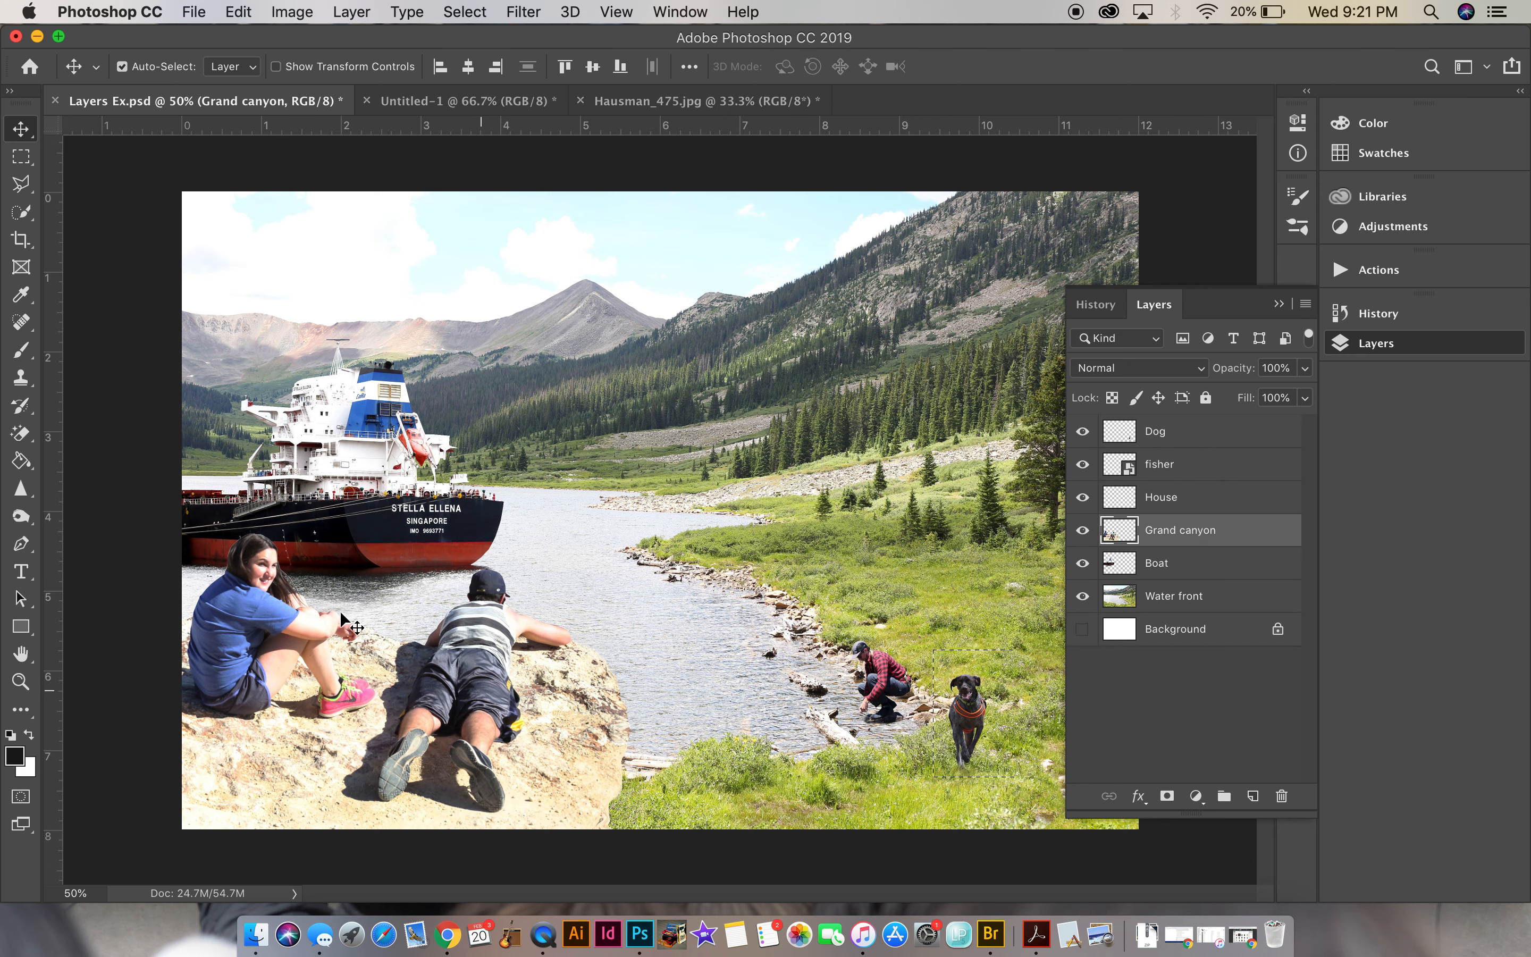
drag(1177, 534, 1177, 605)
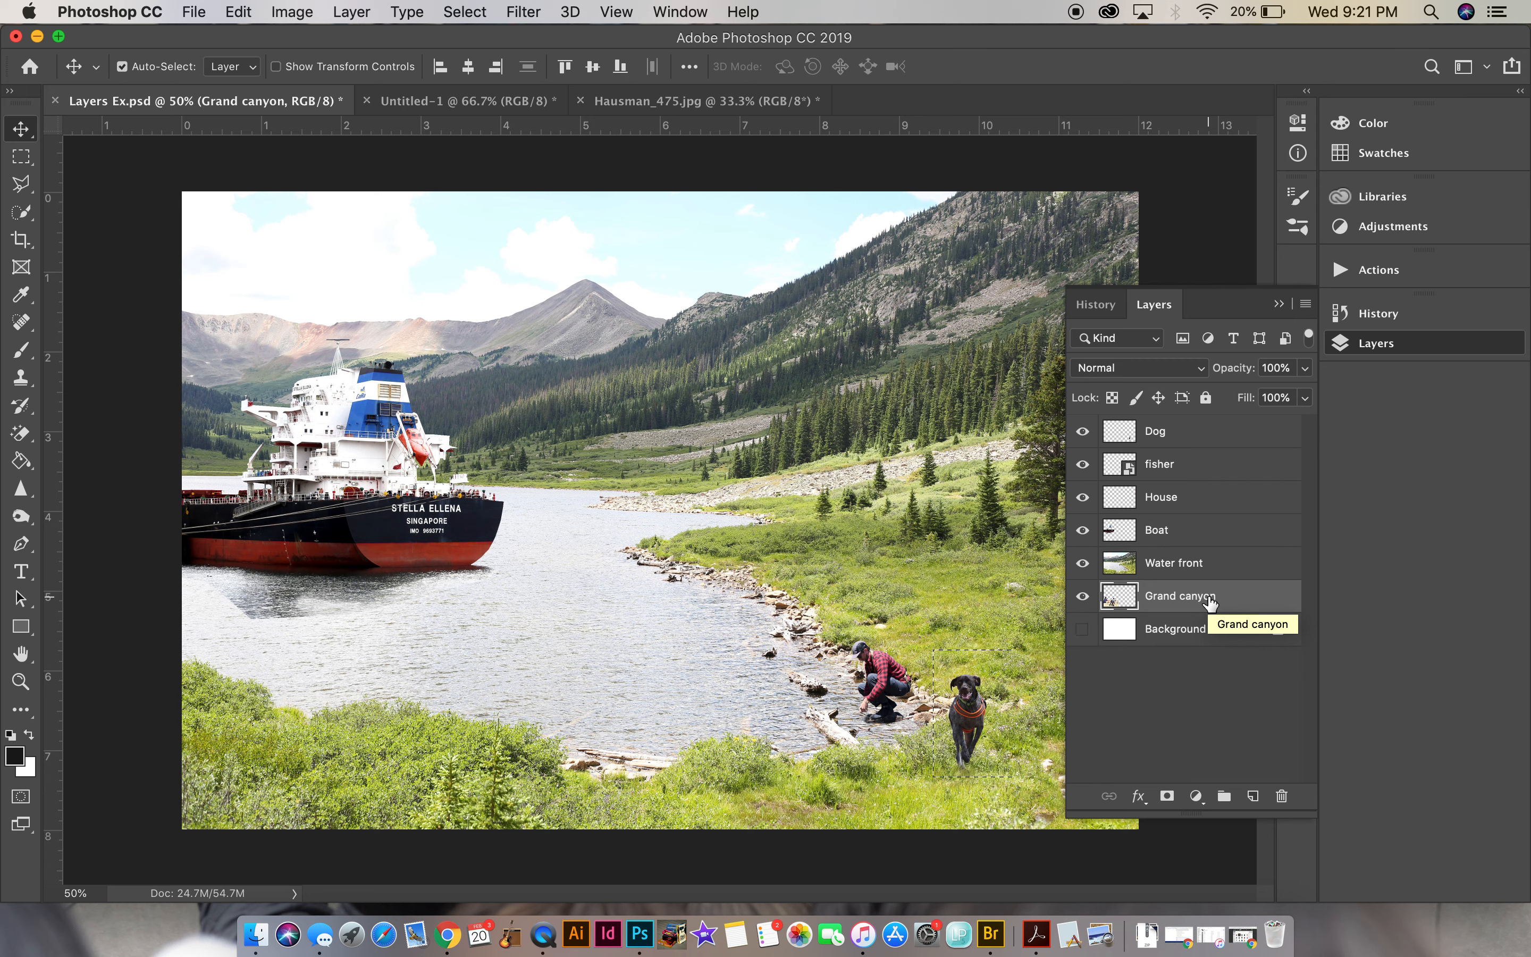
drag(1210, 602, 1200, 557)
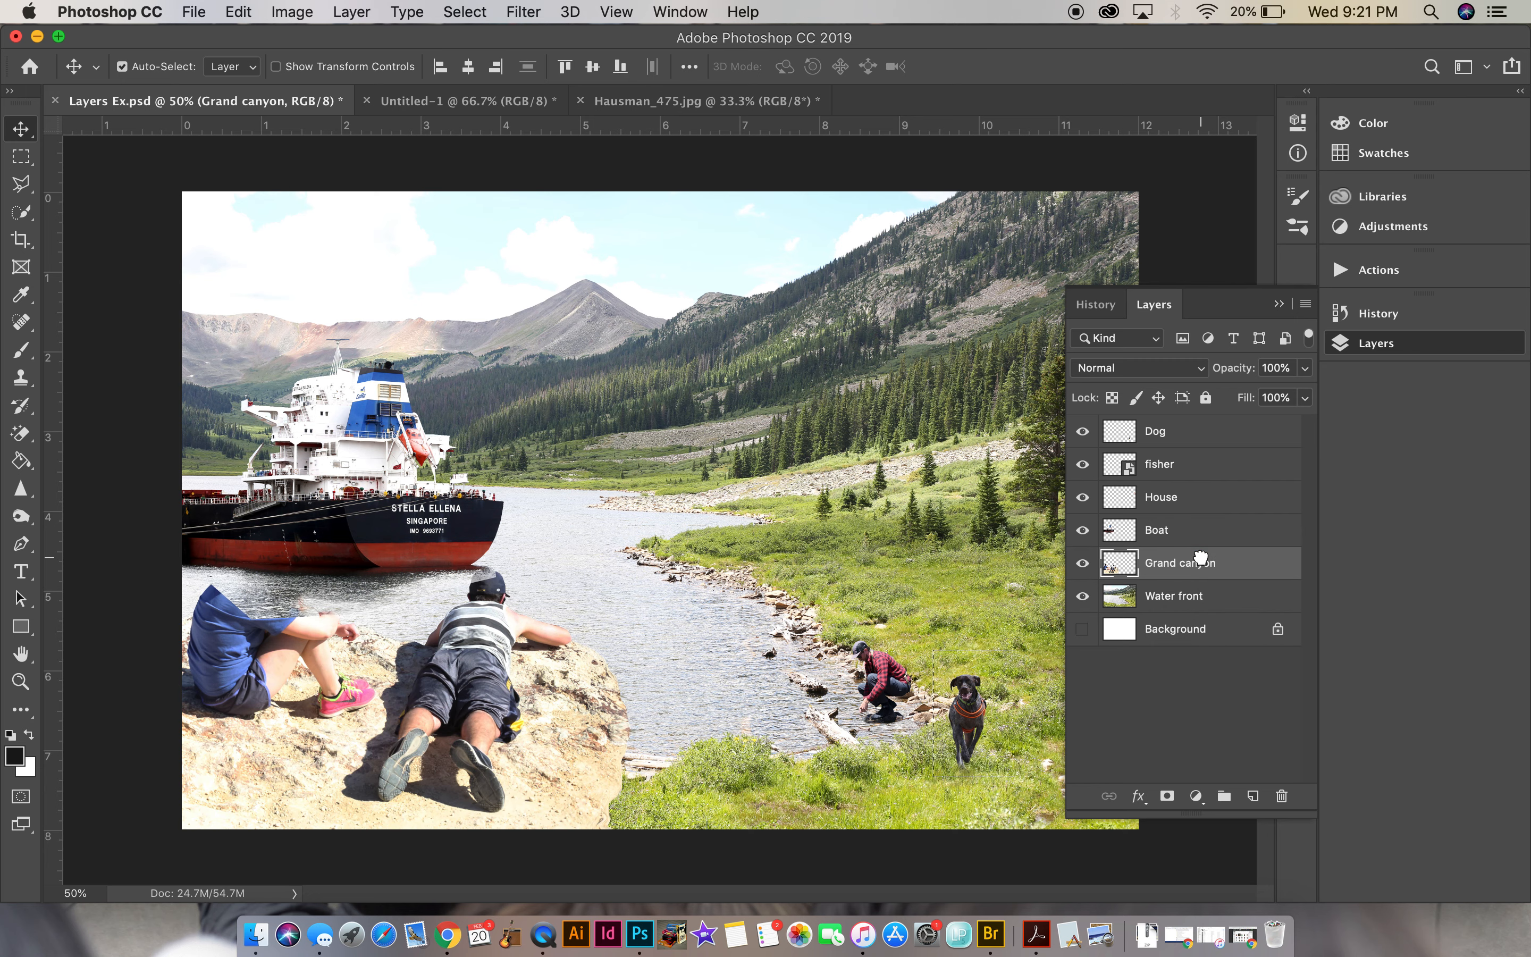
click(1279, 304)
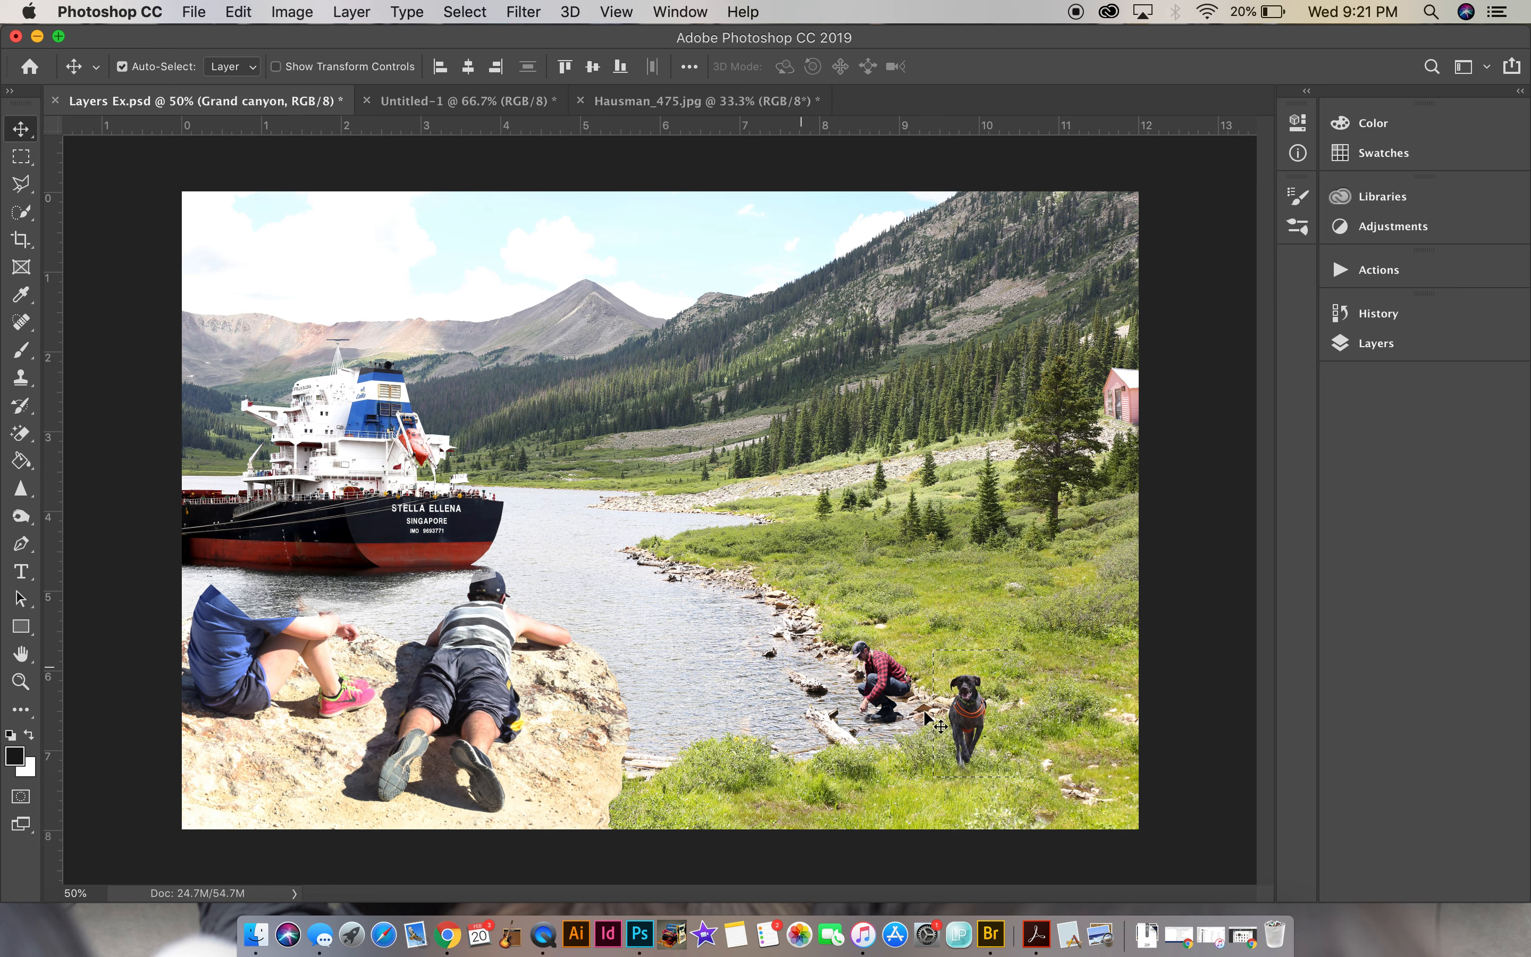
- Add a text box across the upper middle of the landscape reading "Example Text" at 100 pt
click(21, 157)
click(147, 239)
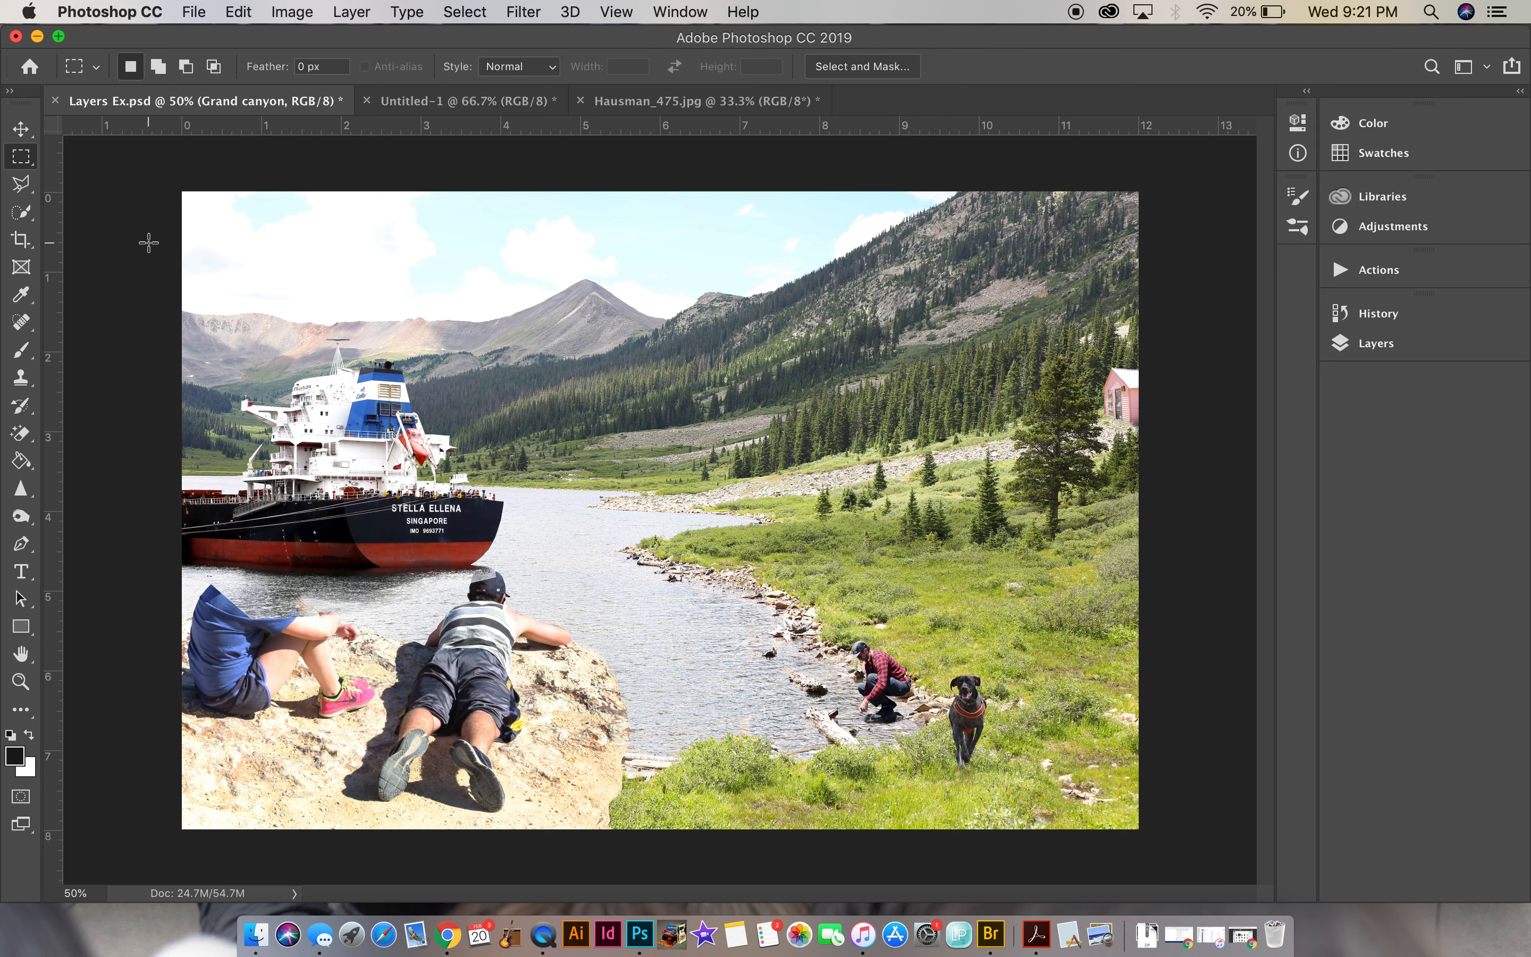
click(21, 572)
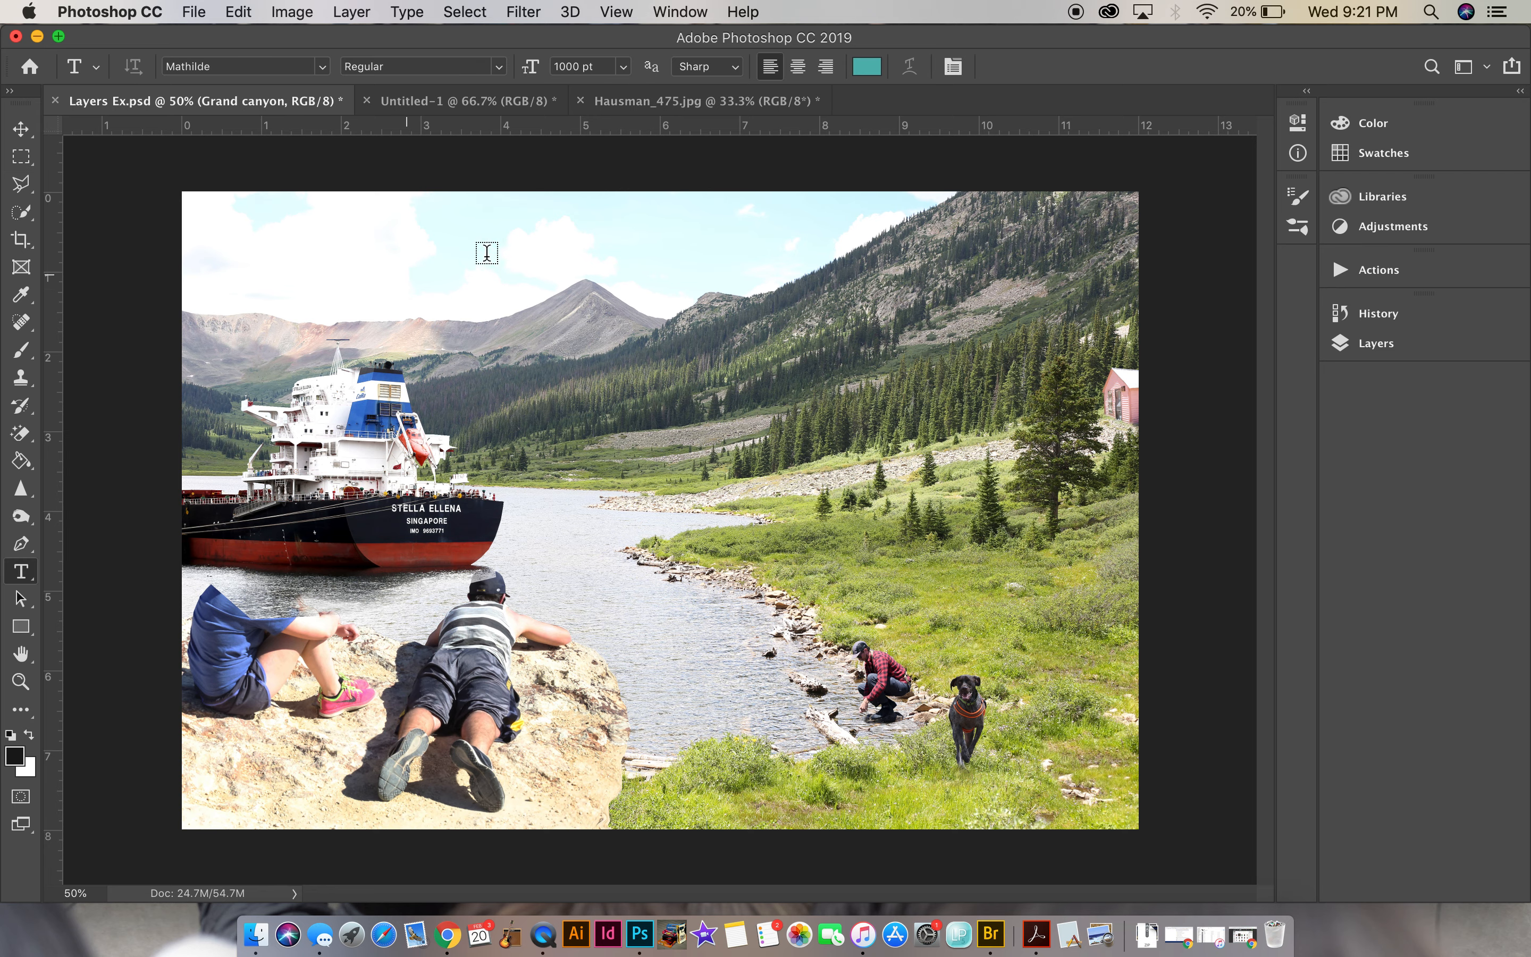
drag(466, 249, 1049, 569)
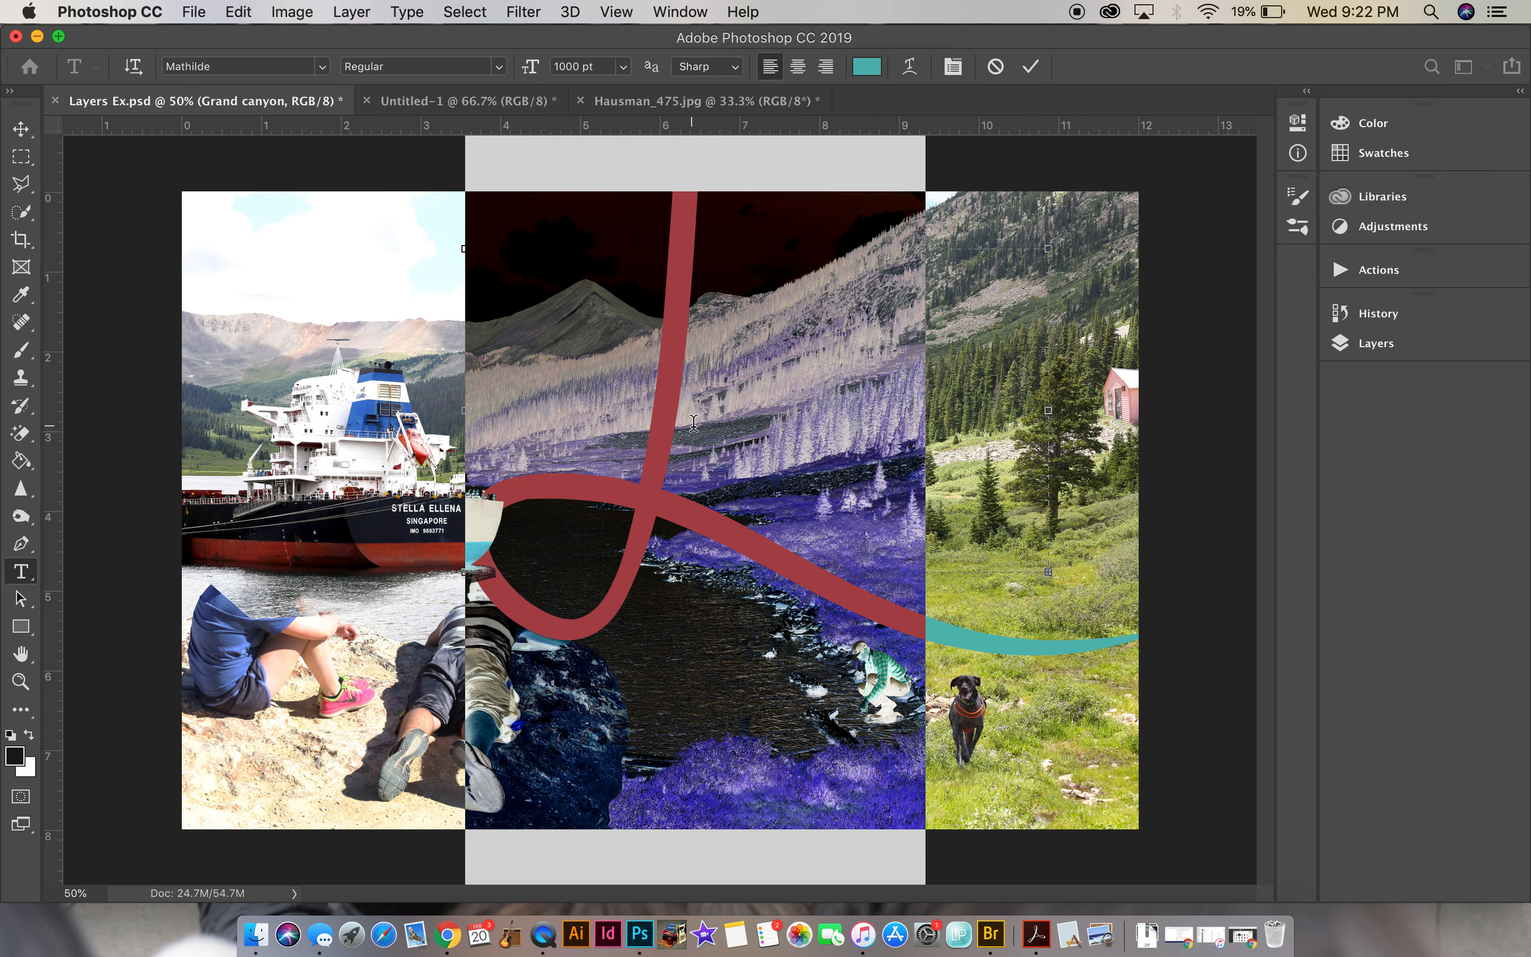
click(579, 66)
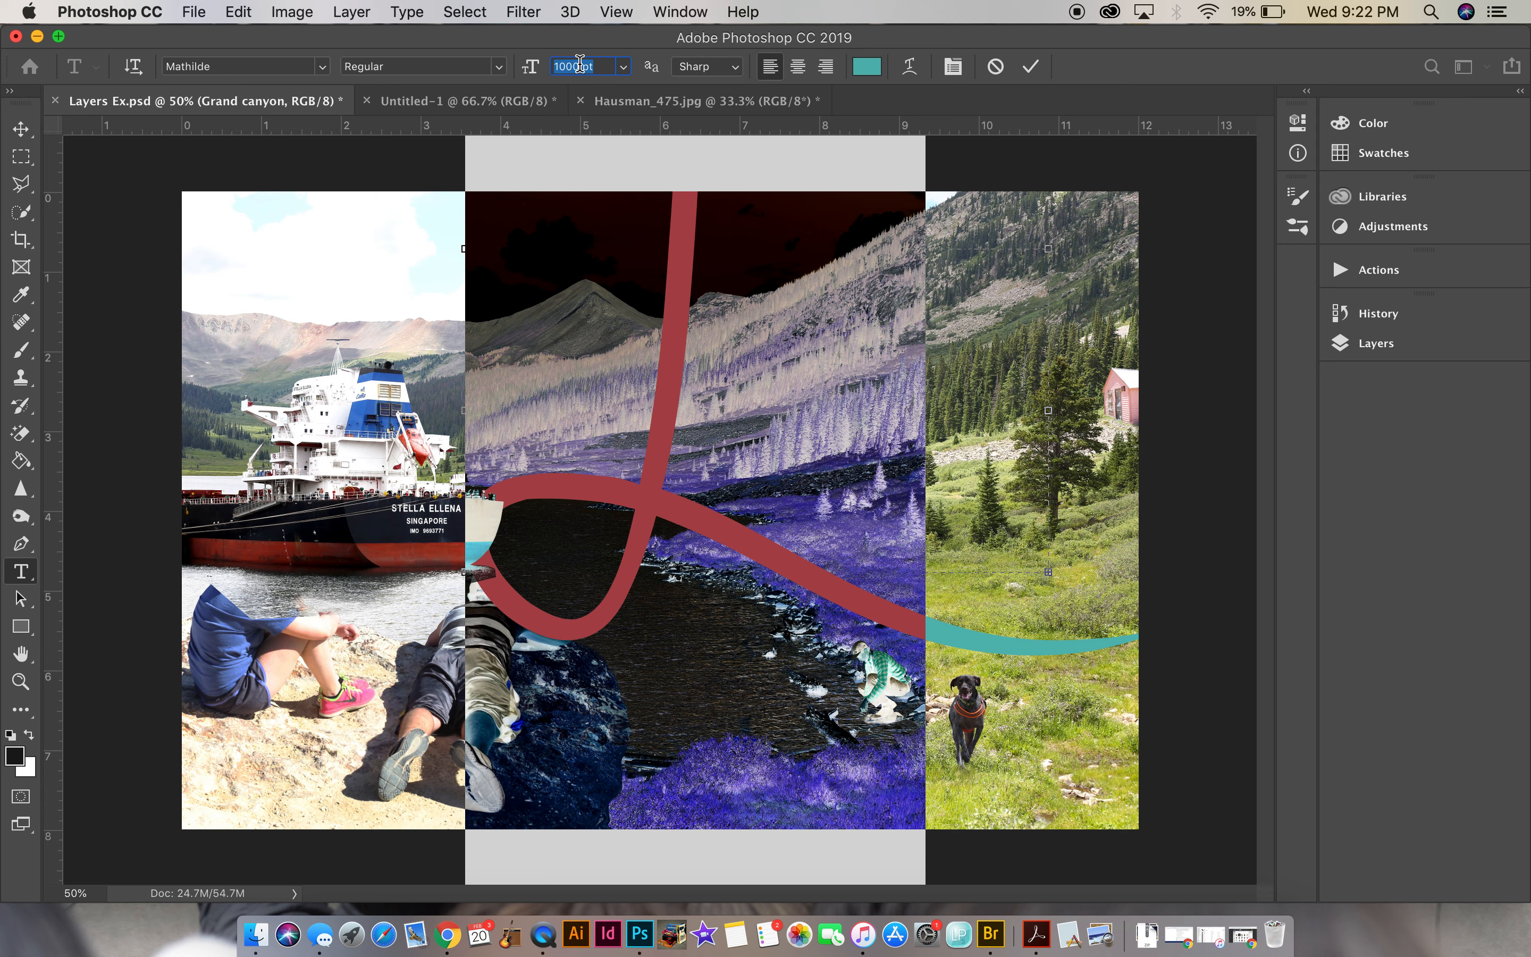
text(100)
key(Return)
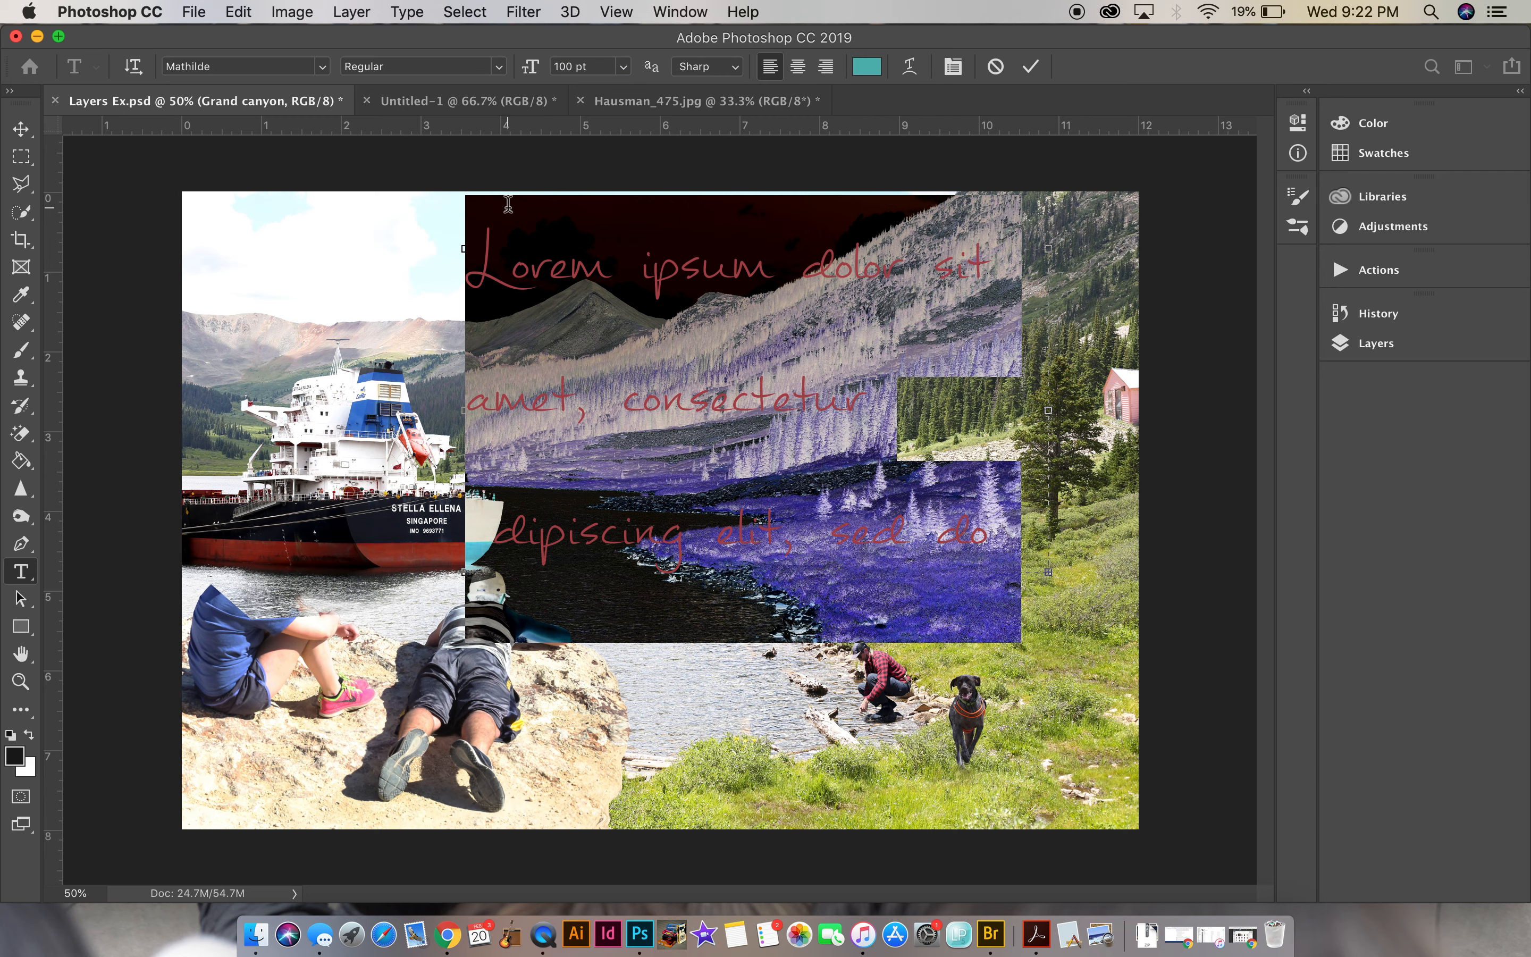
text(Ex)
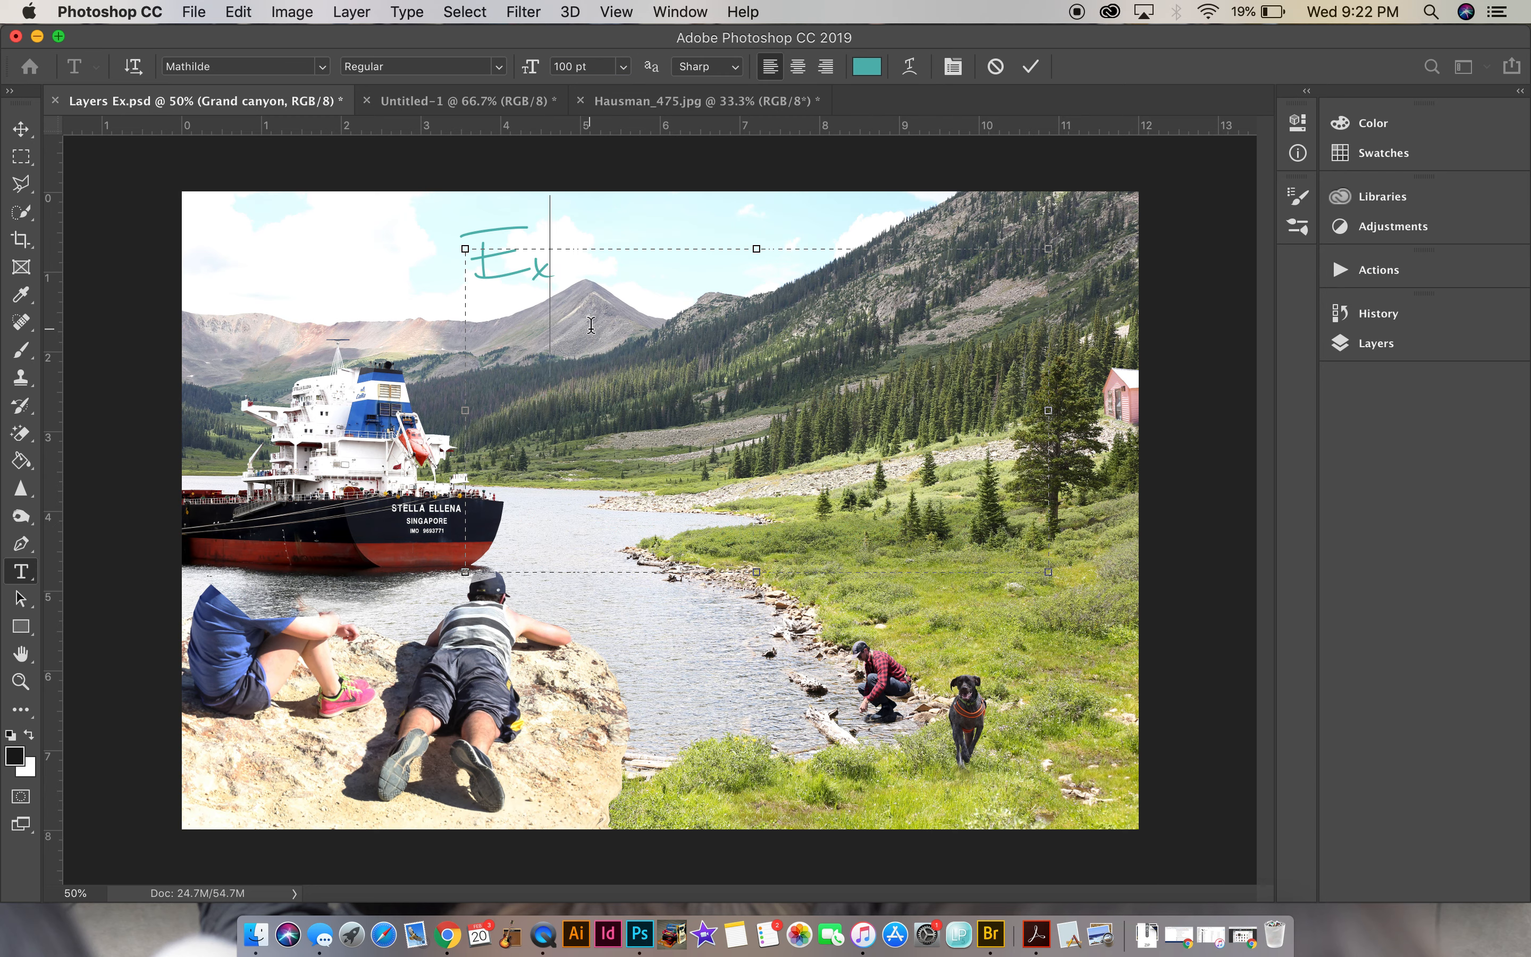
text(ample Tesxt)
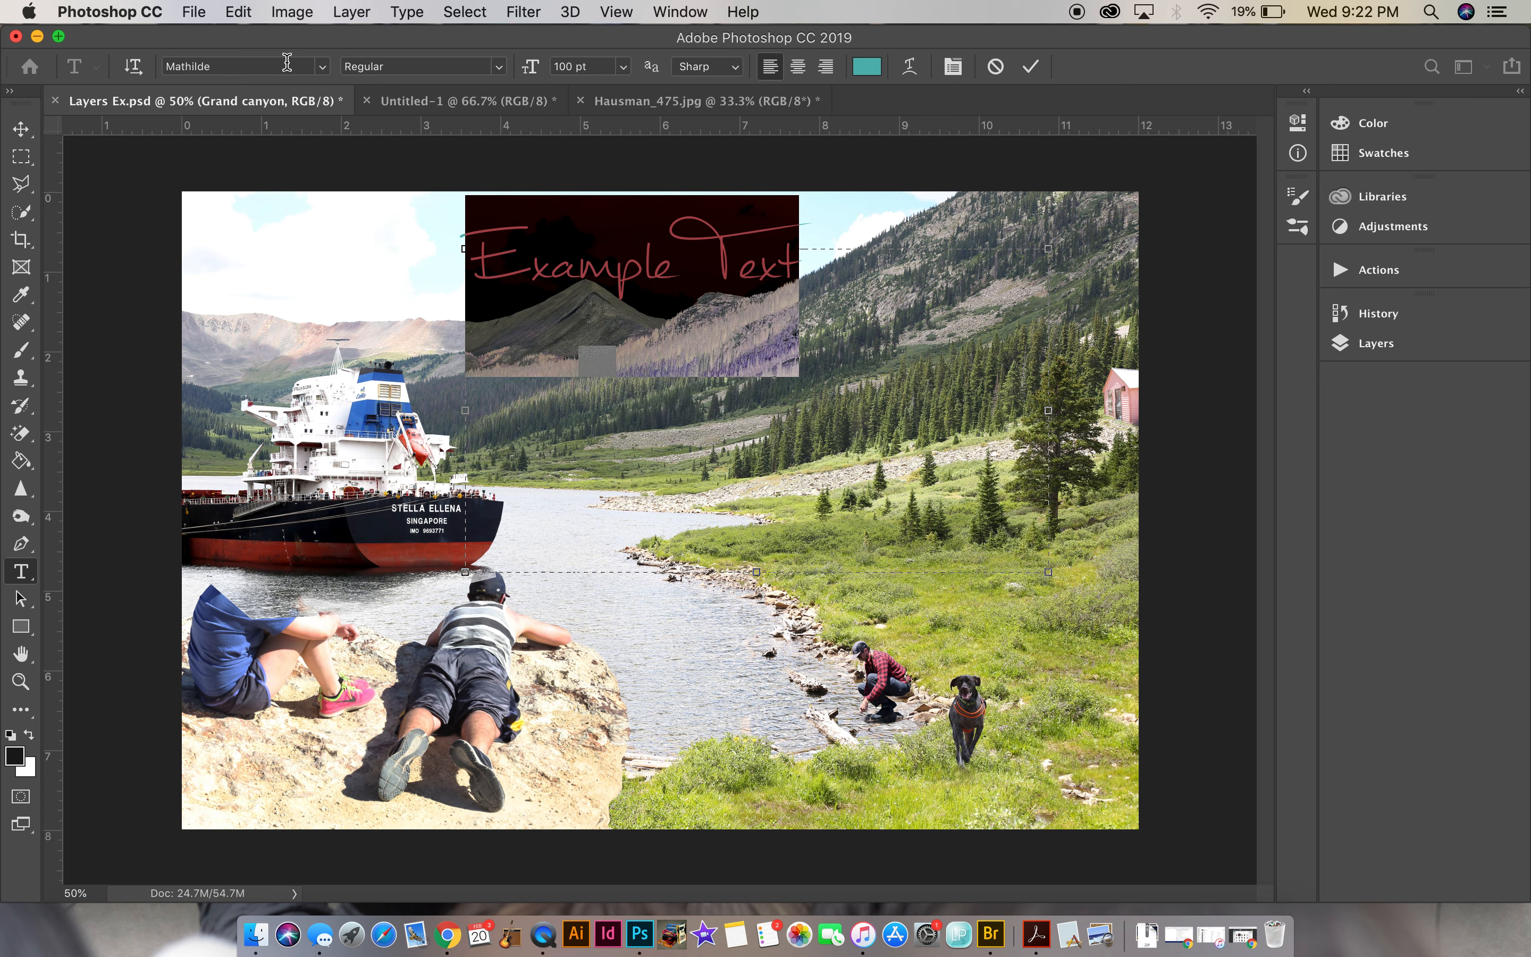
- Change the Example Text font to Arial Black and center-align it
click(324, 66)
click(324, 67)
click(324, 67)
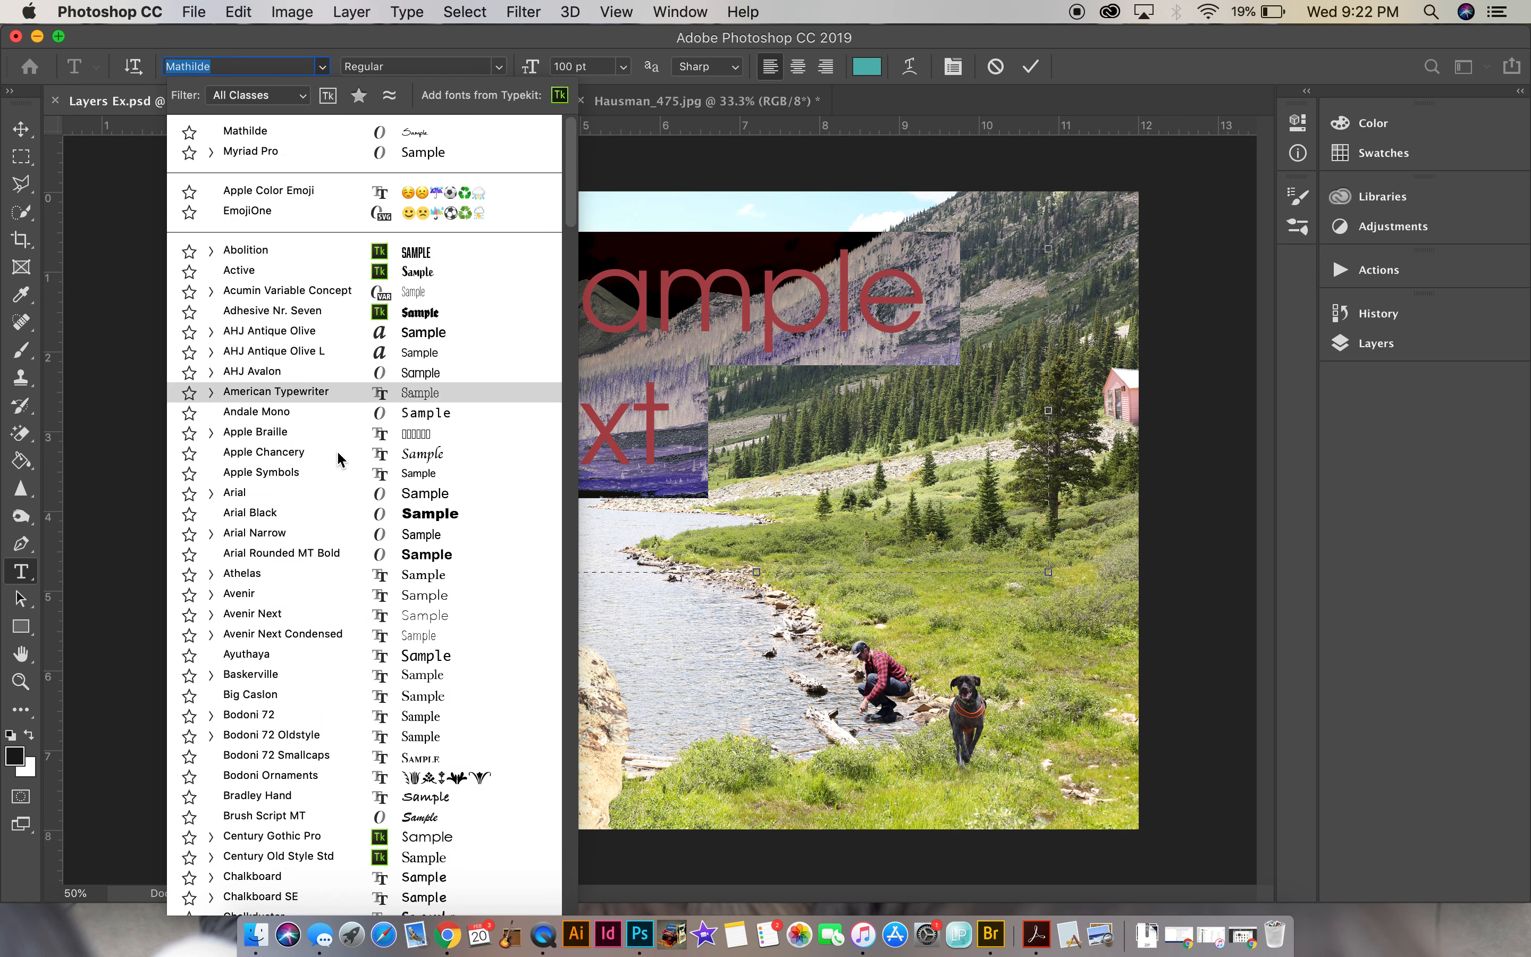
click(346, 518)
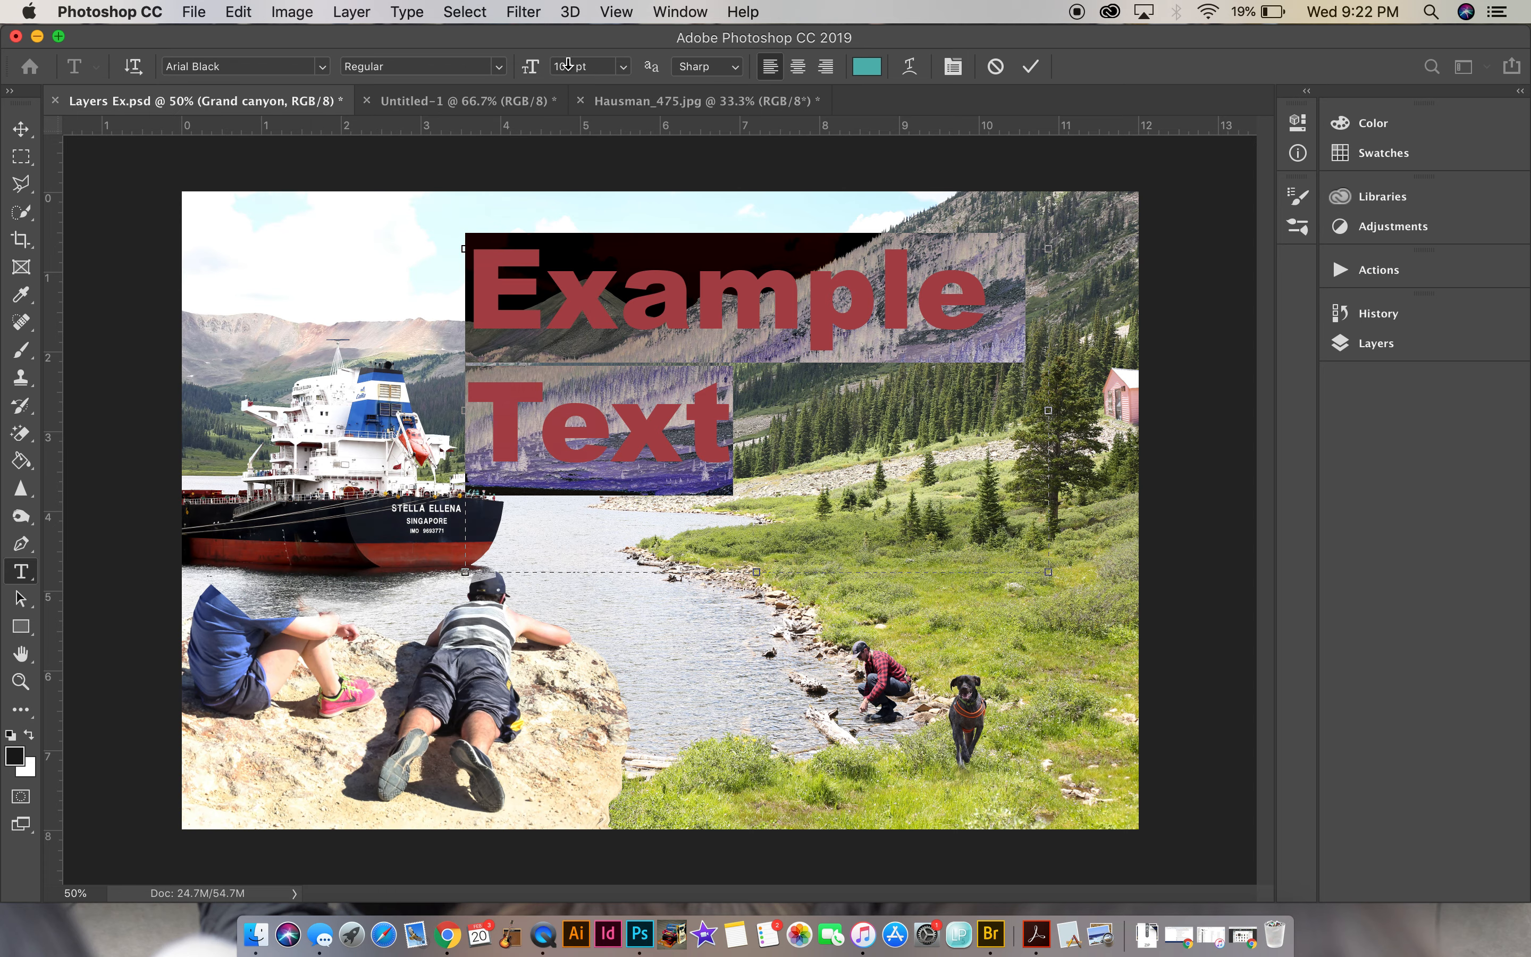
click(798, 67)
click(816, 375)
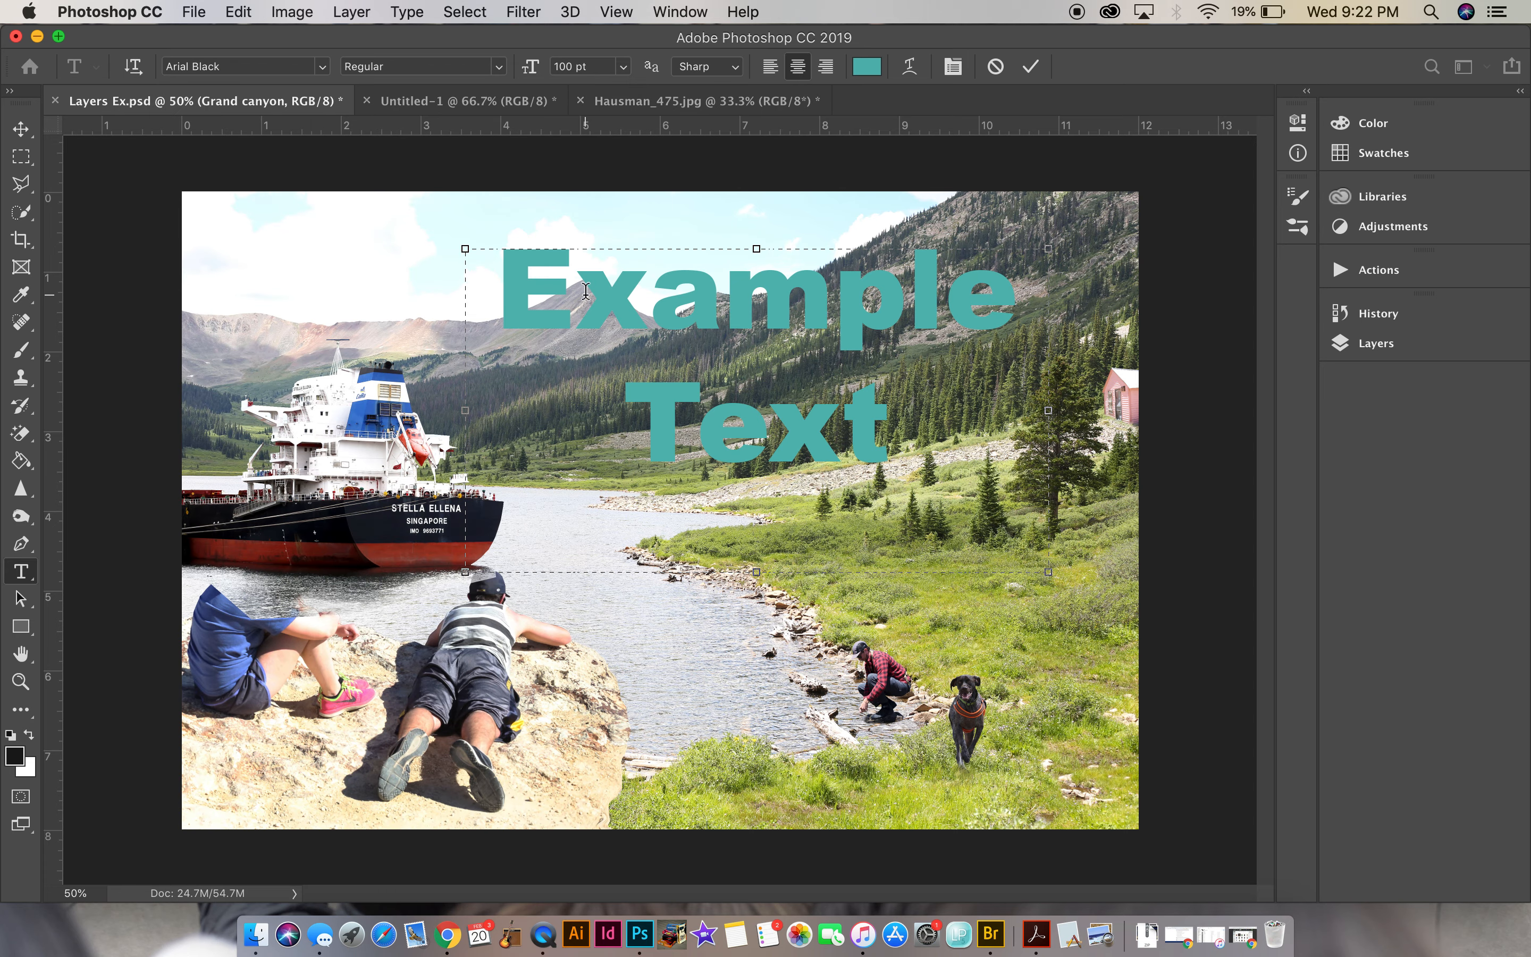
- Move the Example Text down and left to overlap the boat, and raise the Grand canyon layer above Boat
click(21, 131)
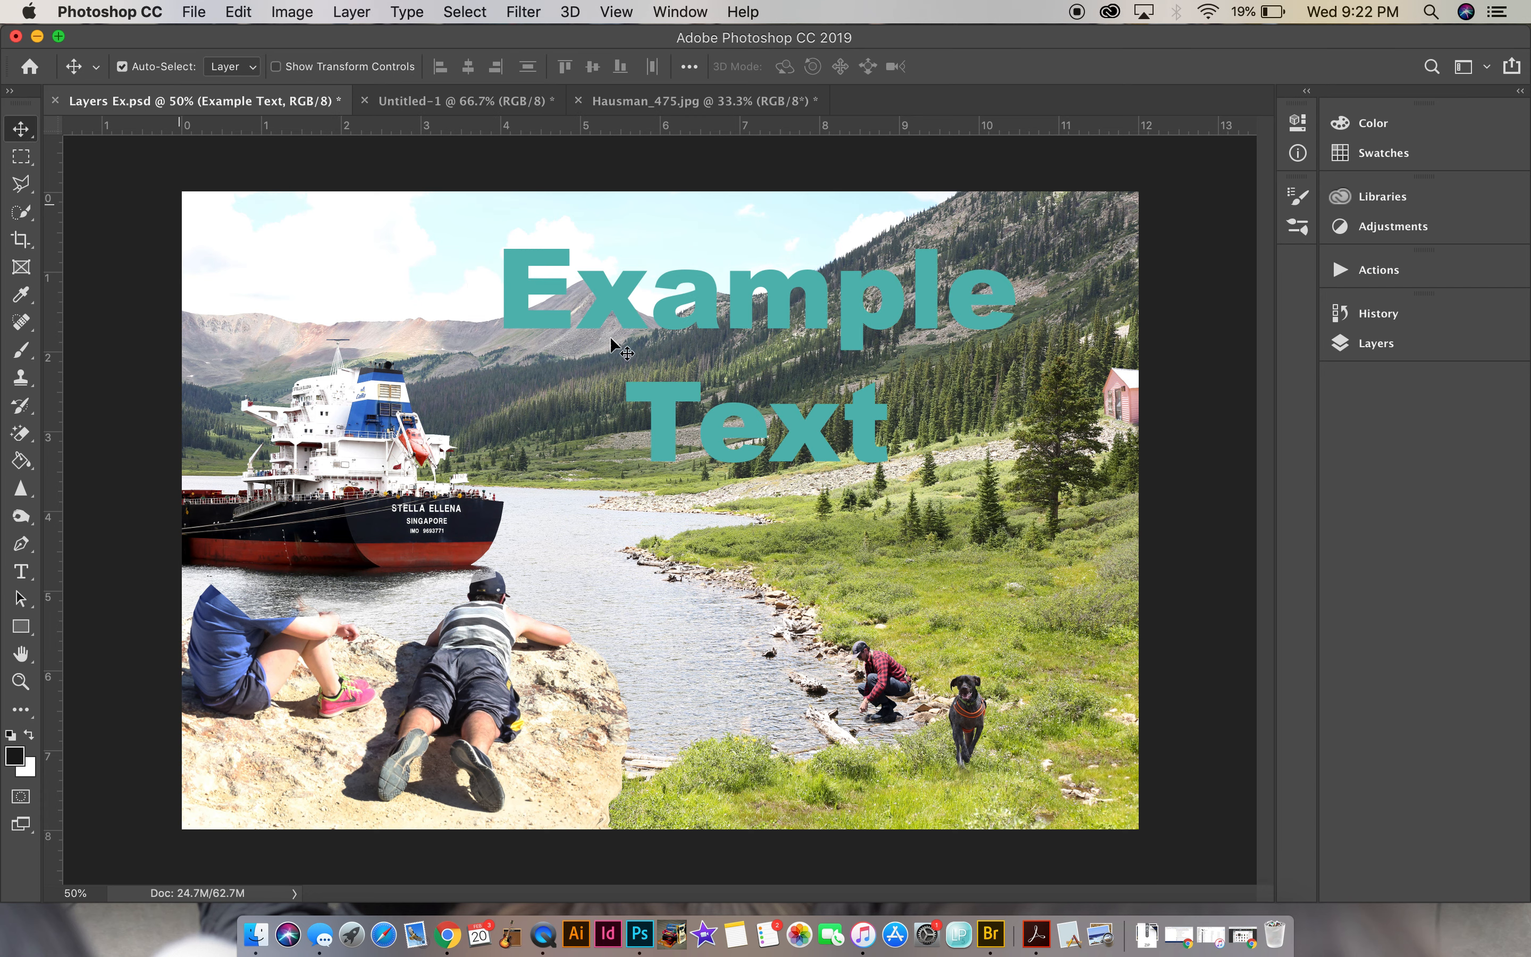
drag(726, 336, 715, 454)
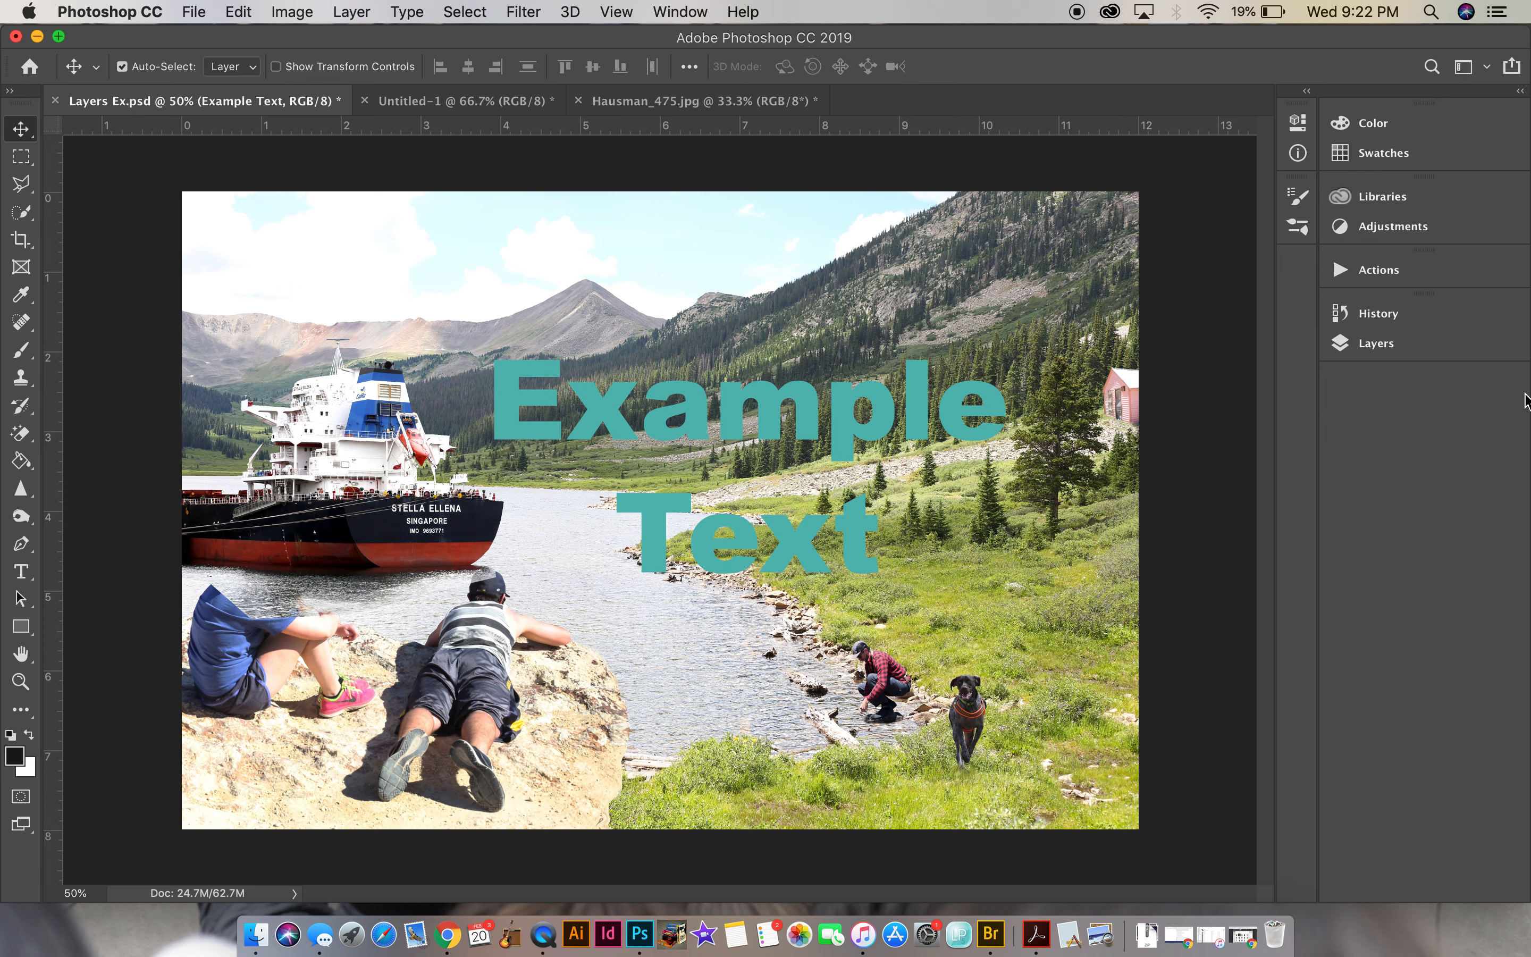
click(1381, 355)
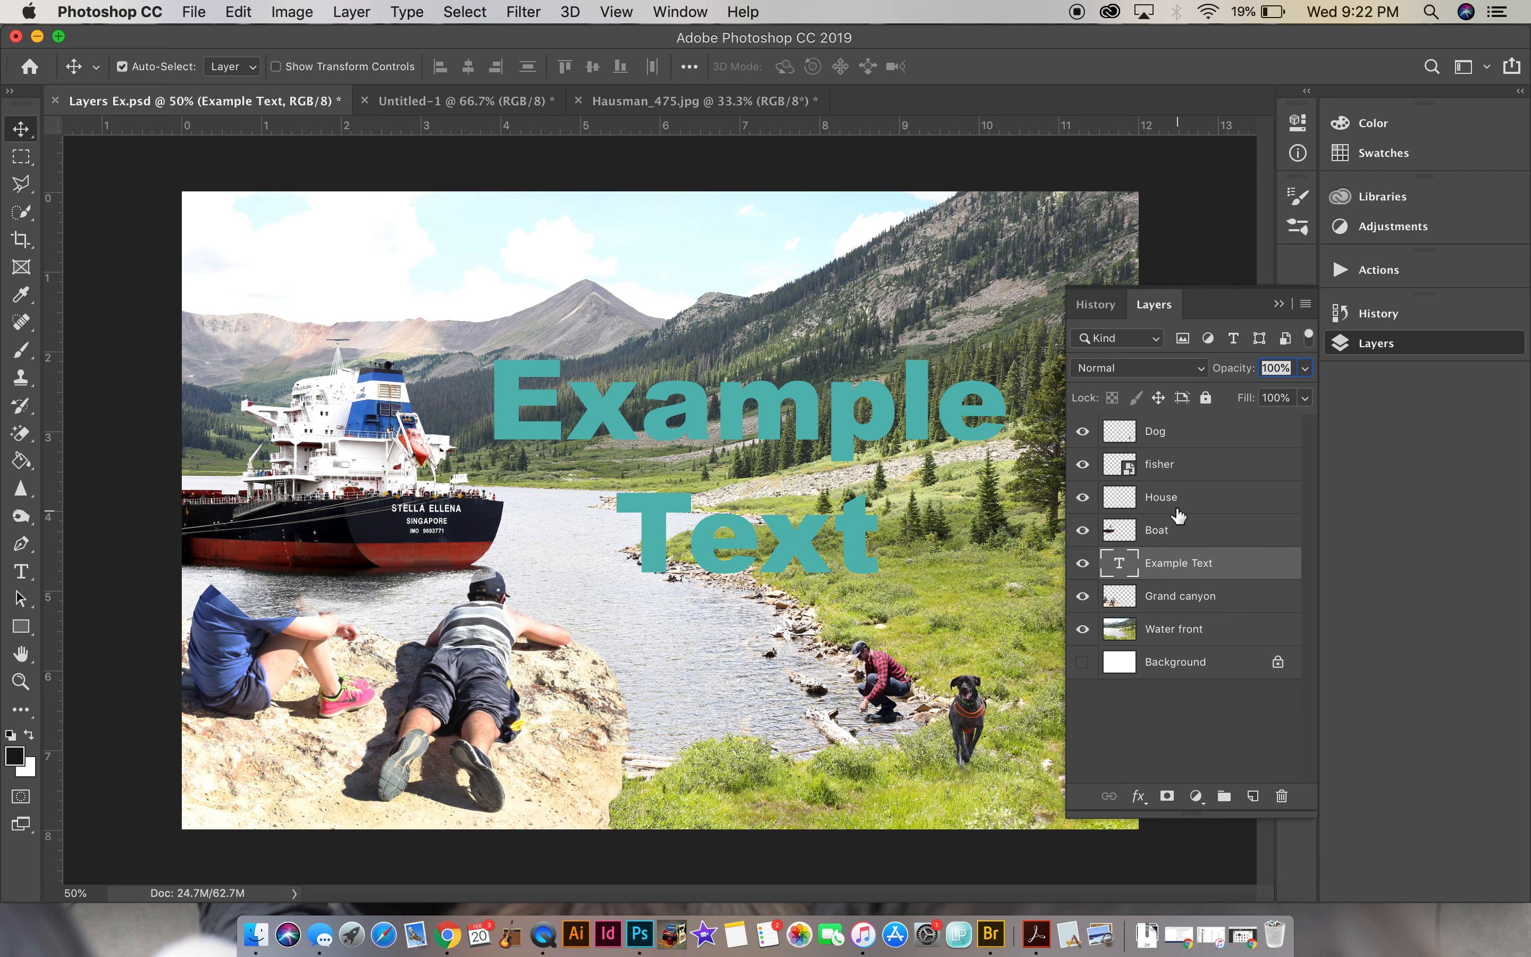
drag(816, 431, 761, 422)
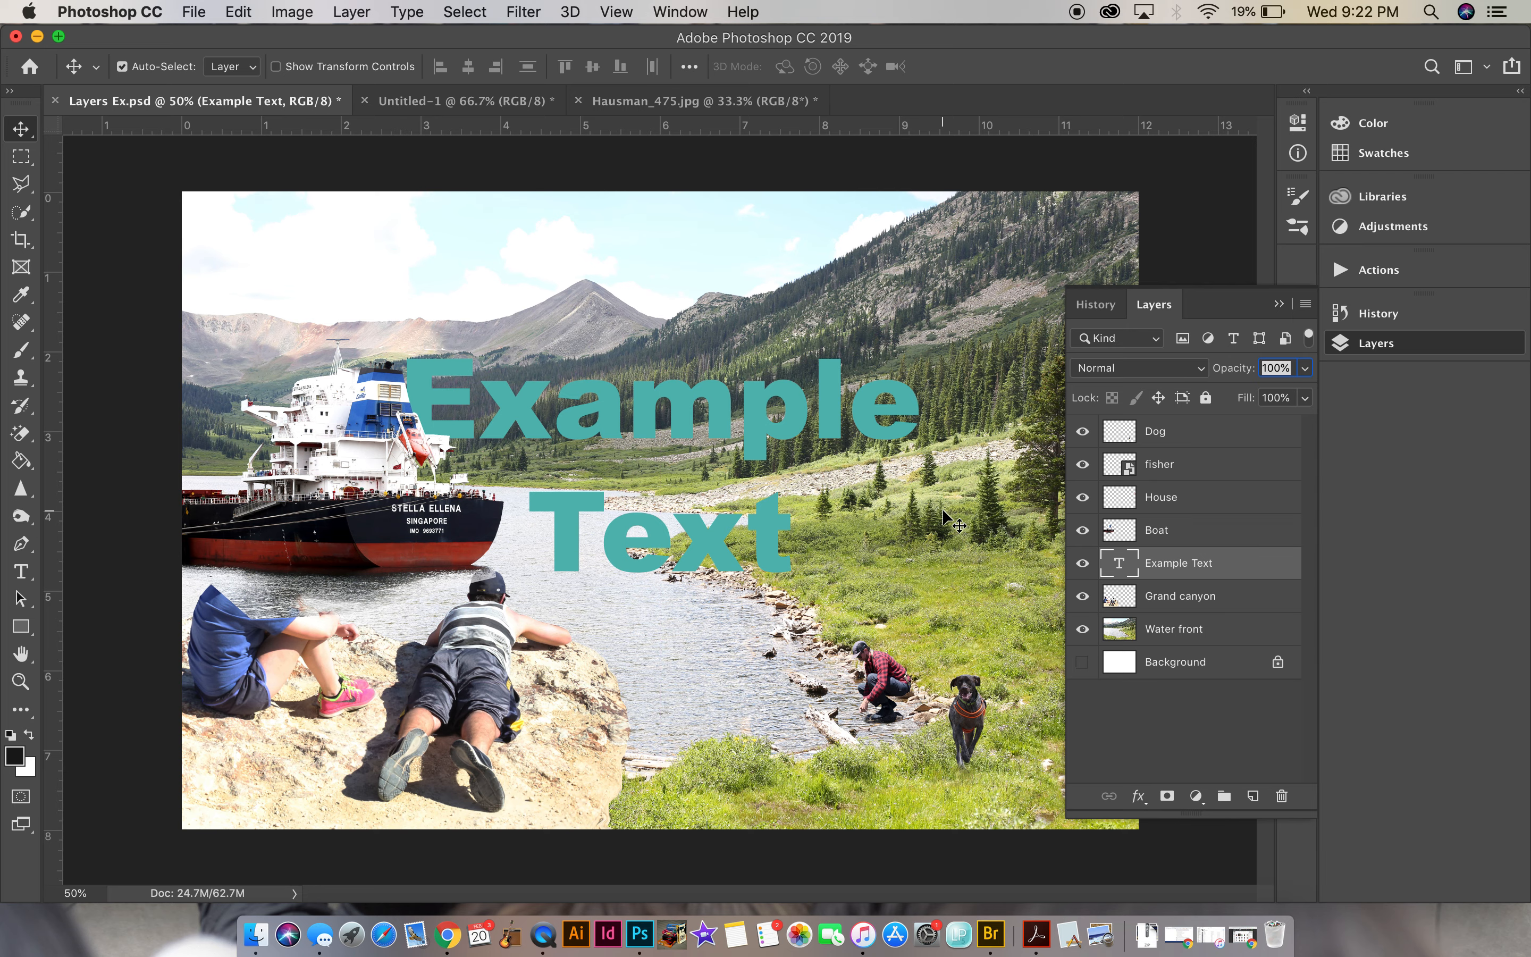
mouse_move(740, 437)
mouse_down()
mouse_move(768, 400)
mouse_move(762, 414)
mouse_move(737, 404)
mouse_move(732, 426)
mouse_move(749, 428)
mouse_up()
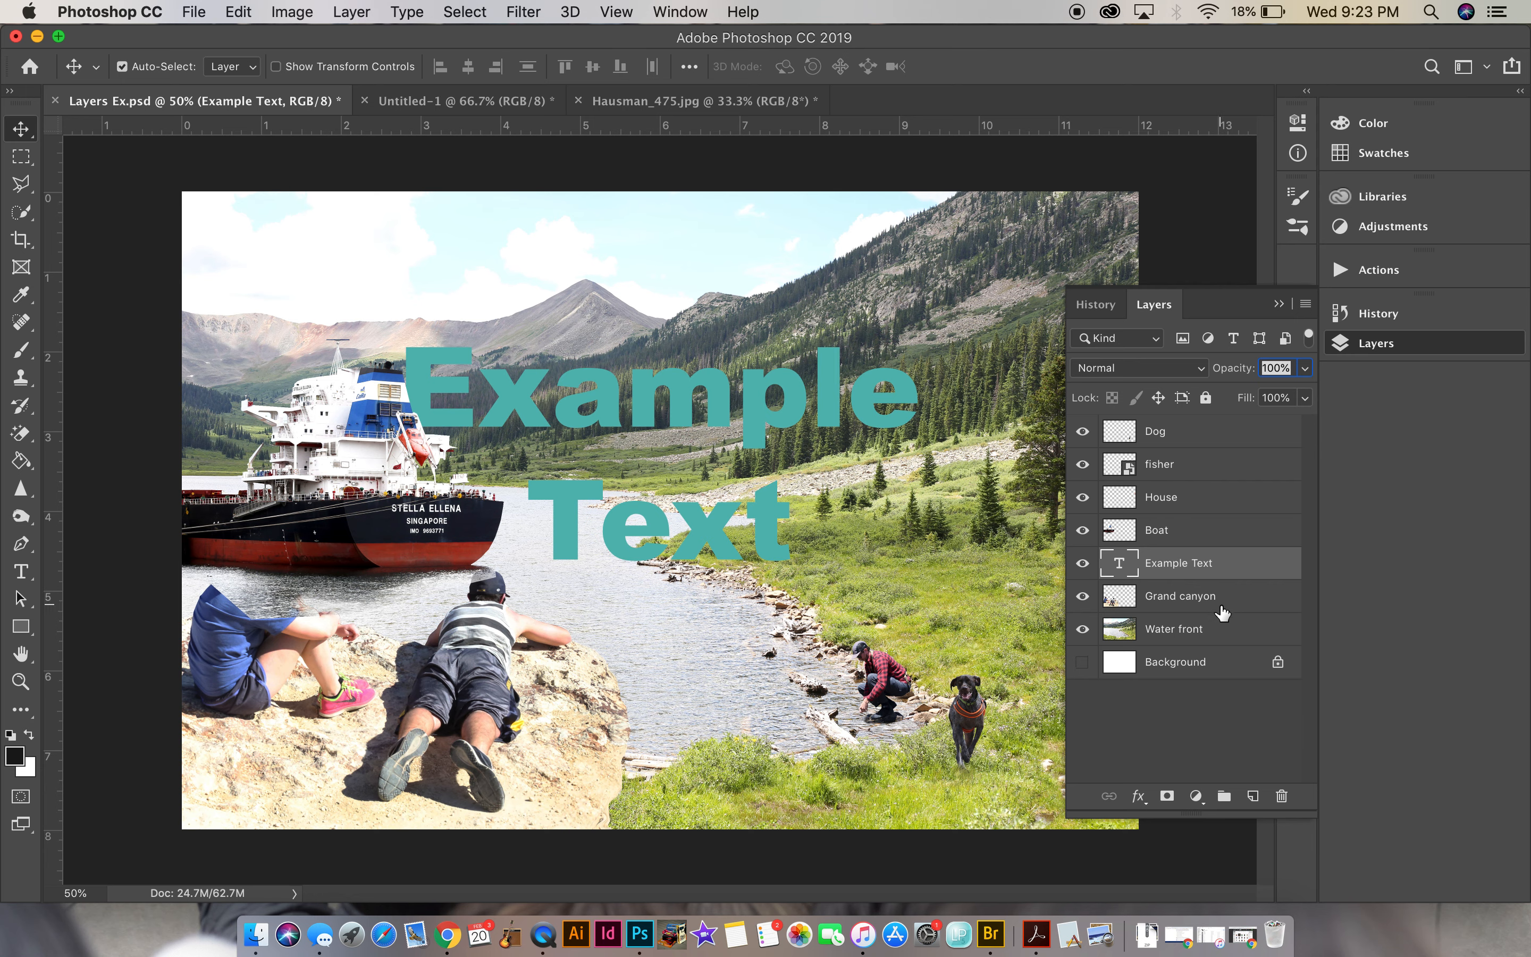
drag(1211, 598, 1208, 535)
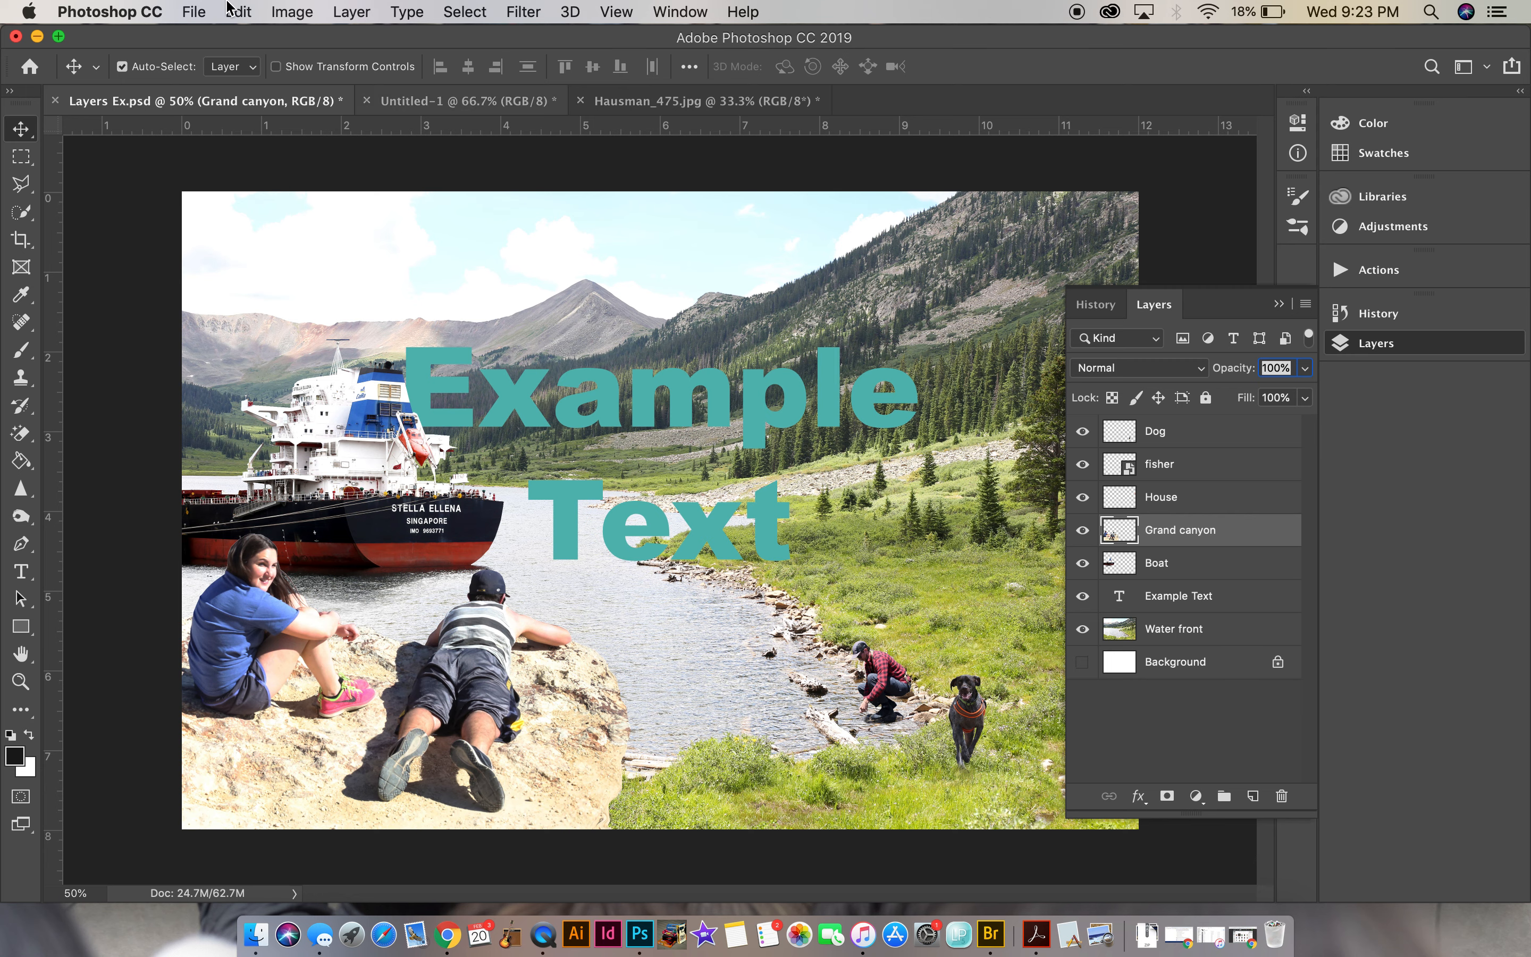
- Examine the Save As options for Layers Ex.psd and leave without saving
click(193, 9)
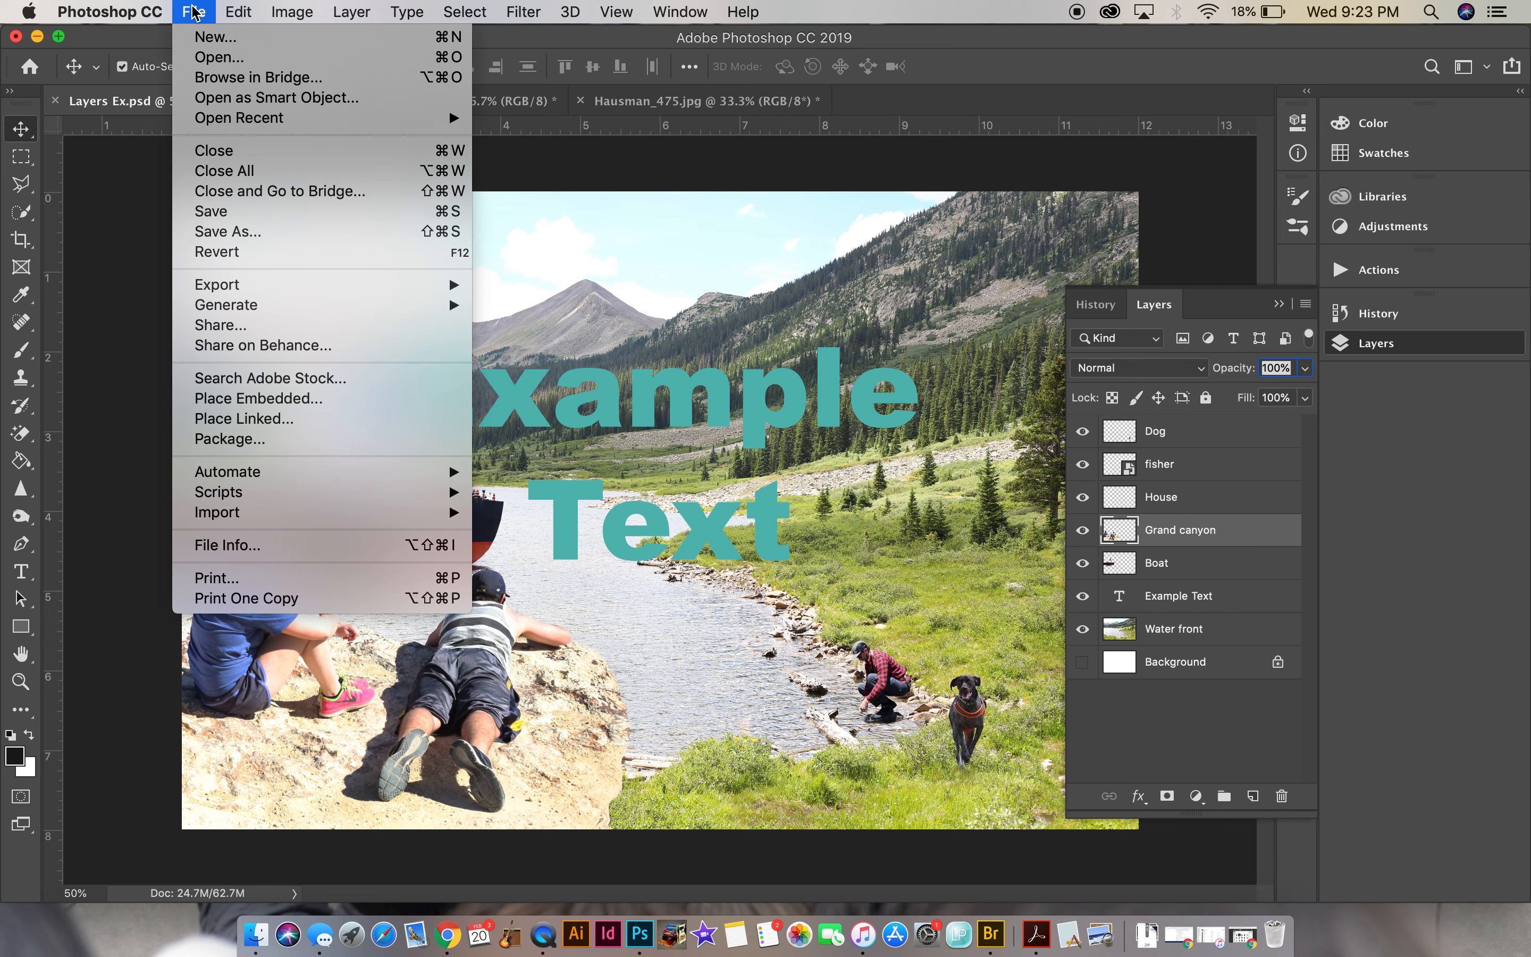
click(254, 236)
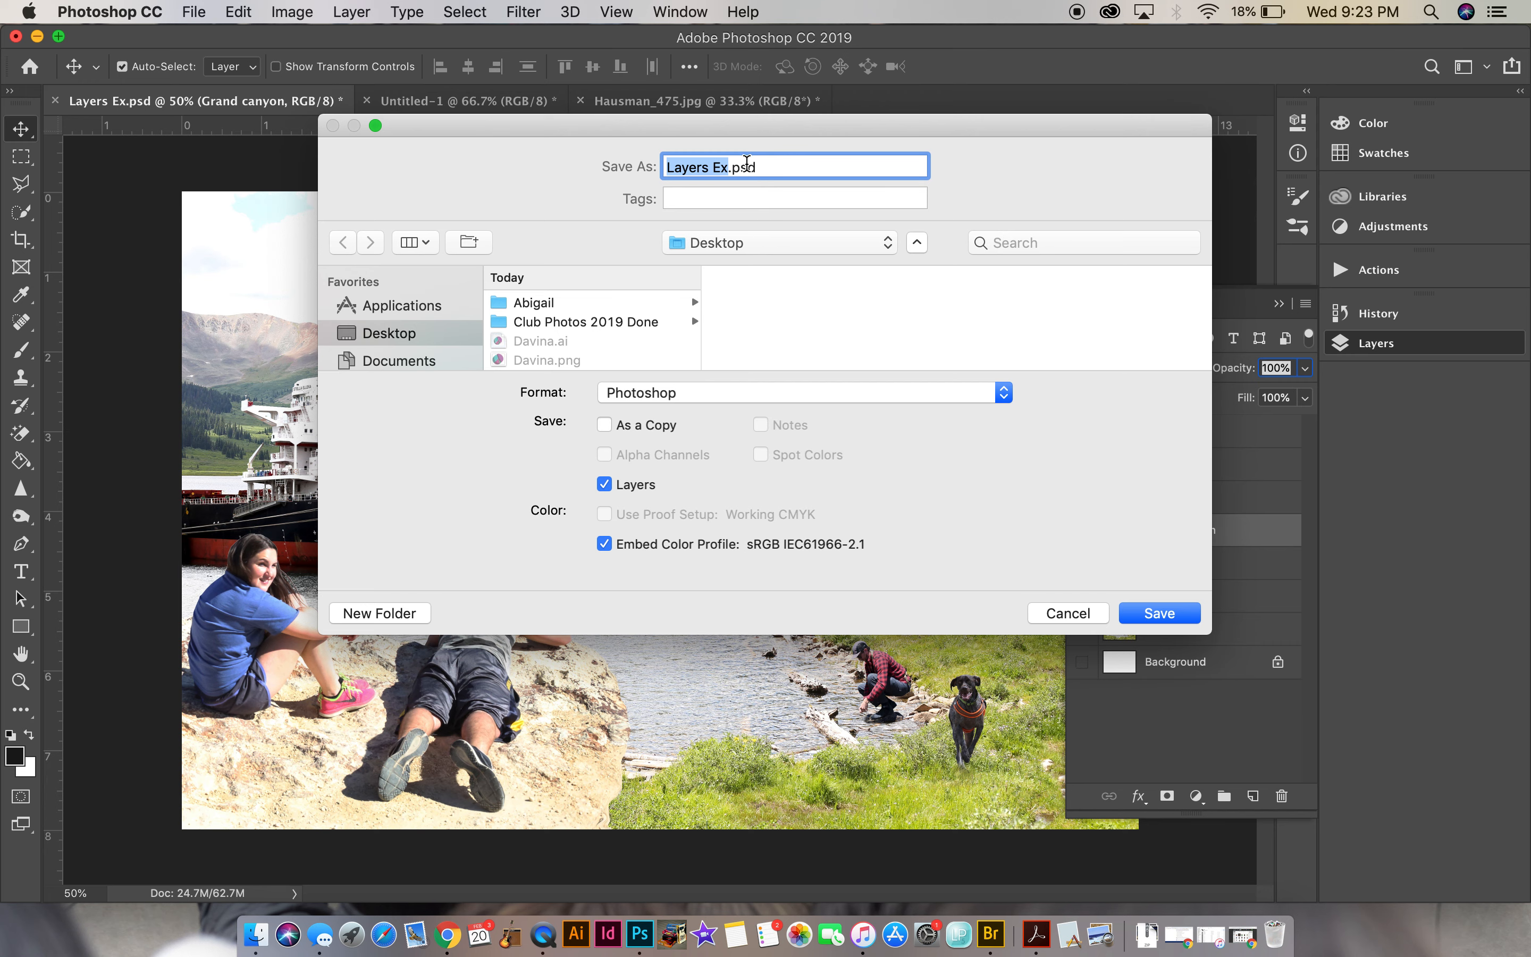
click(1093, 615)
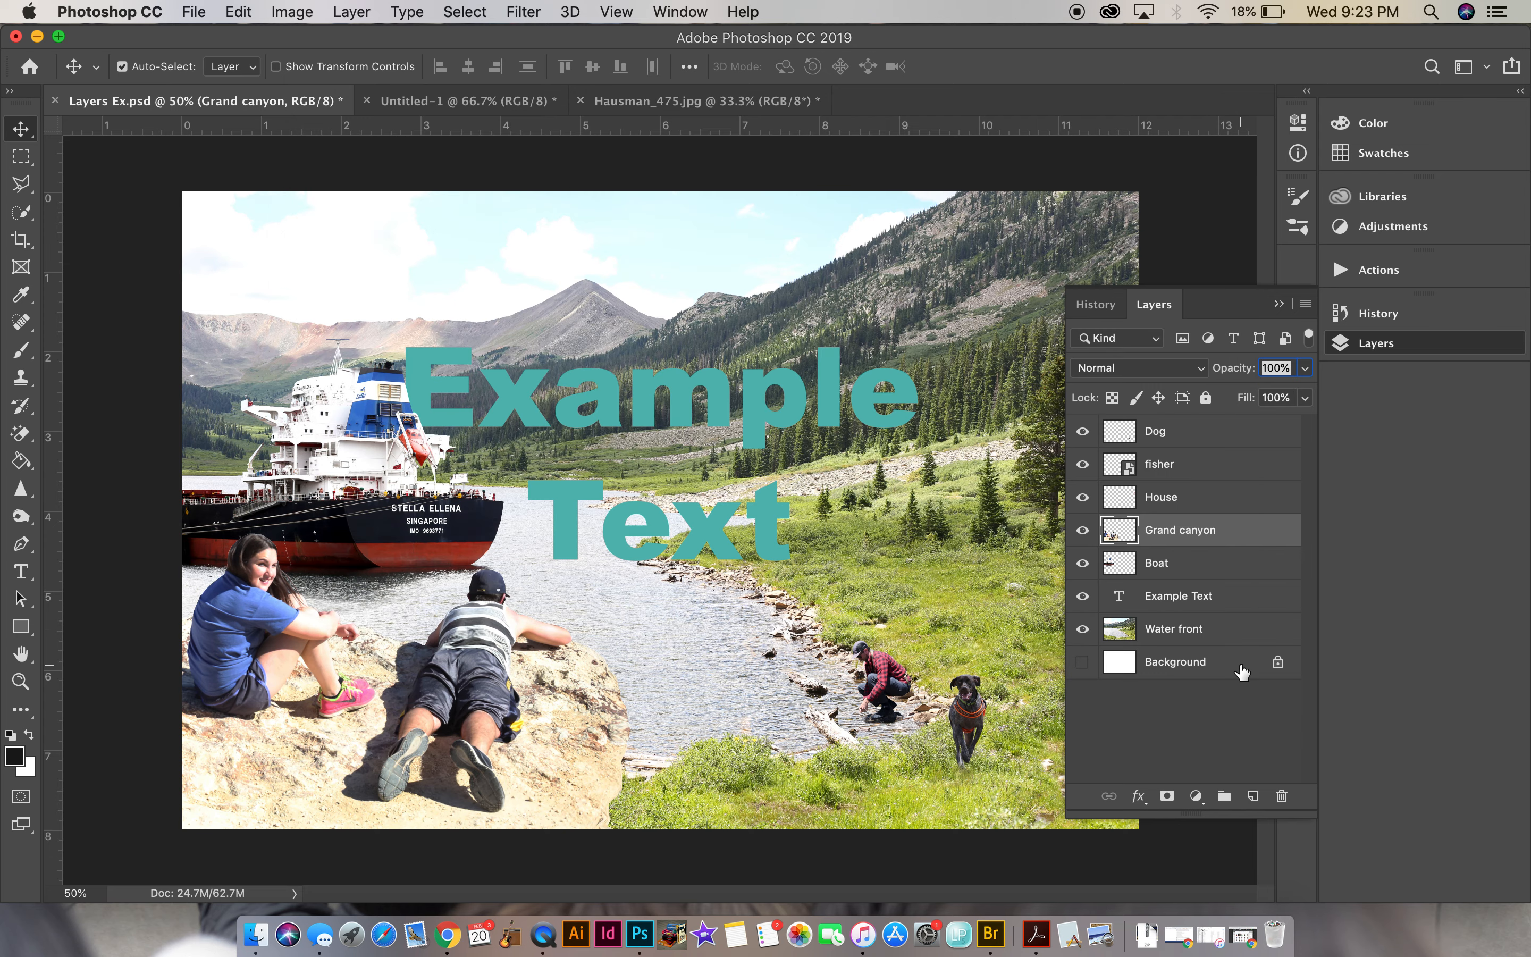